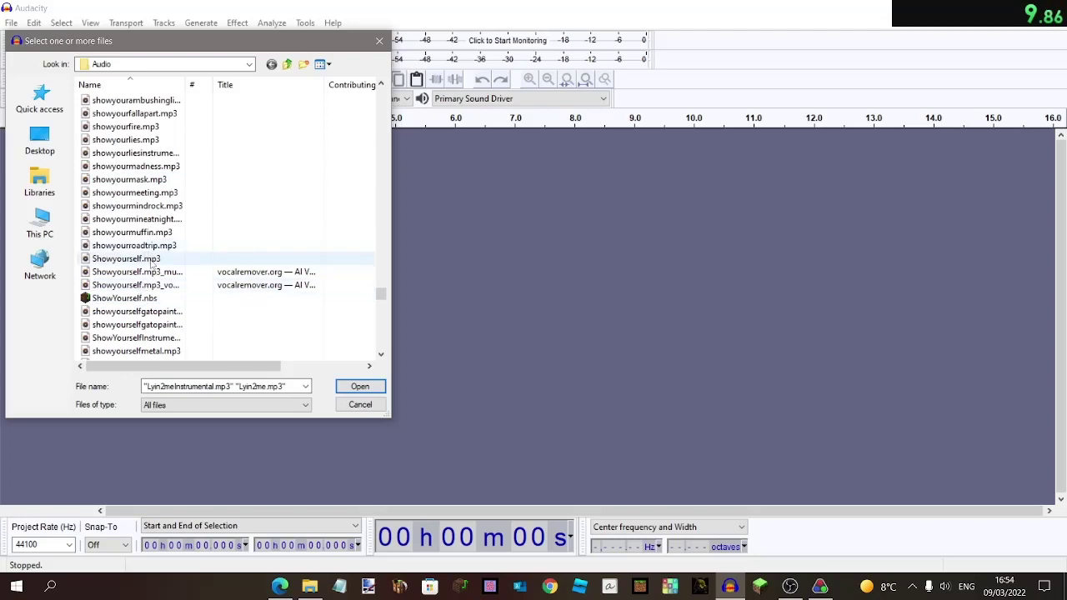
Import Lyin2me.mp3, Lyin2meInstrumental.mp3, Showyourself.mp3 and ShowYourselfInstrumental.mp3 as tracks.
{"action": "left_click", "coordinate": [350, 388]}
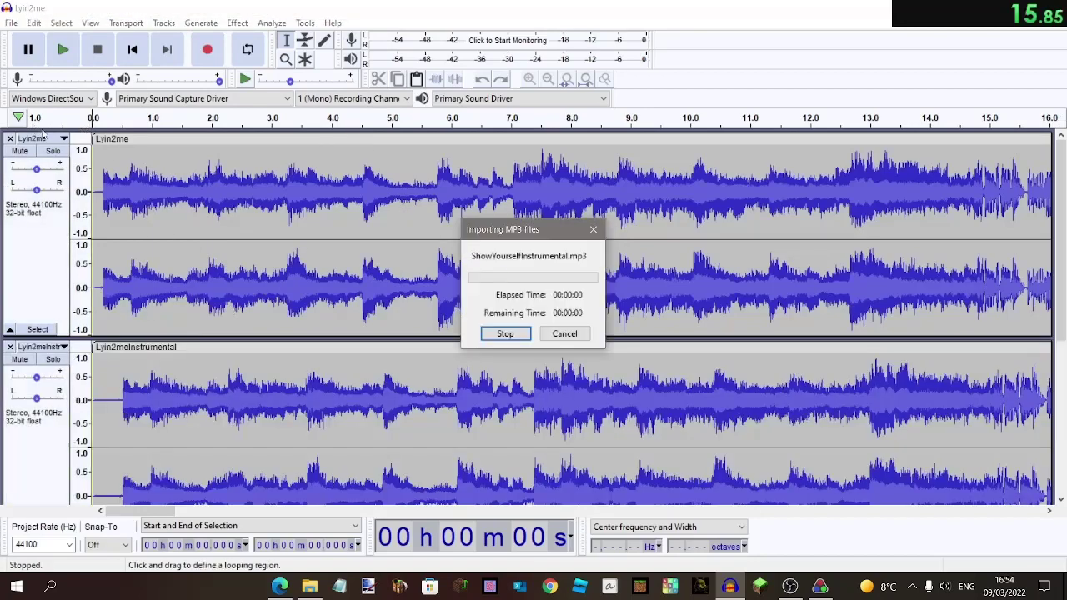
{"action": "scroll", "coordinate": [122, 158], "scroll_direction": "up", "scroll_amount": 3}
{"action": "scroll", "coordinate": [122, 158], "scroll_direction": "up", "scroll_amount": 4}
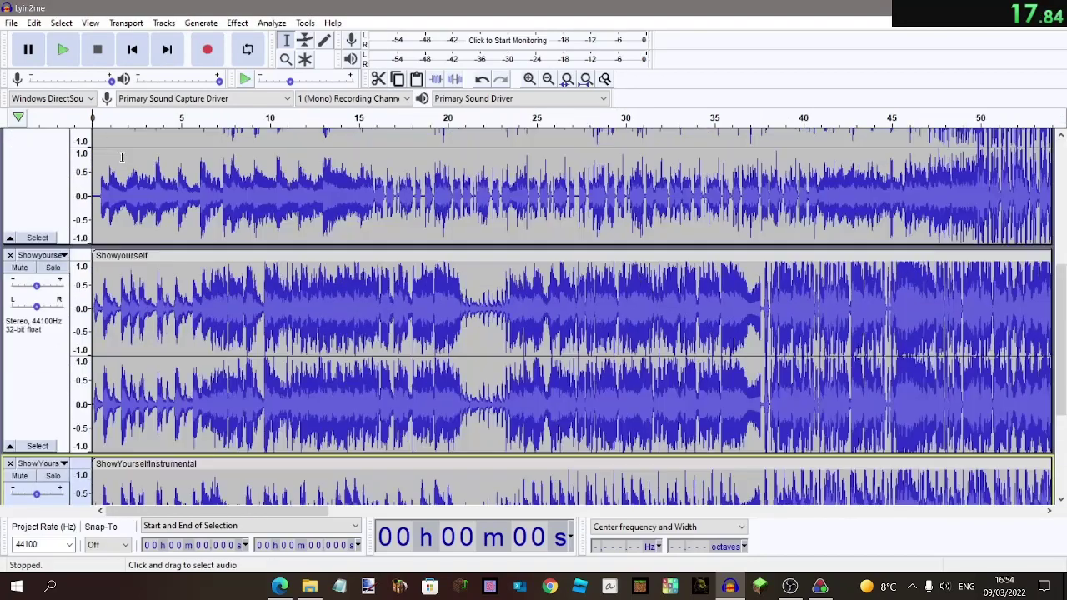
Delete the extra lead-in of the Lyin2meInstrumental track from 0.169 to 0.518 s, plus 0.188 to 0.200 s, to align it with Lyin2me.
{"action": "scroll", "coordinate": [122, 157], "scroll_direction": "up", "scroll_amount": 2}
{"action": "scroll", "coordinate": [122, 157], "scroll_direction": "up", "scroll_amount": 2}
{"action": "scroll", "coordinate": [122, 157], "scroll_direction": "up", "scroll_amount": 1}
{"action": "left_click_drag", "start_coordinate": [239, 146], "coordinate": [139, 161]}
{"action": "scroll", "coordinate": [142, 167], "scroll_direction": "up", "scroll_amount": 2}
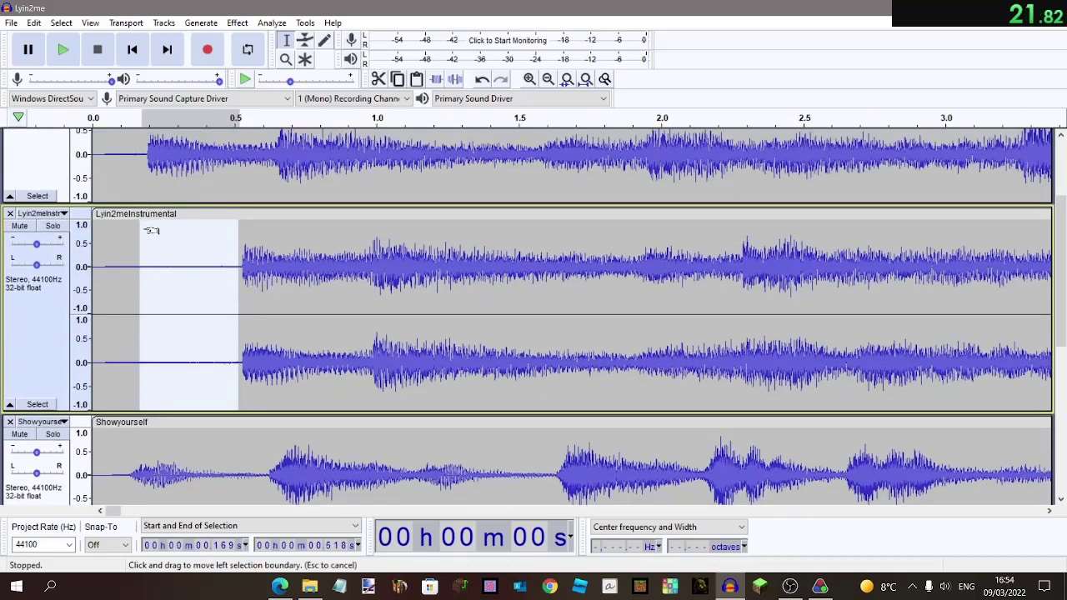
{"action": "key", "text": "Delete"}
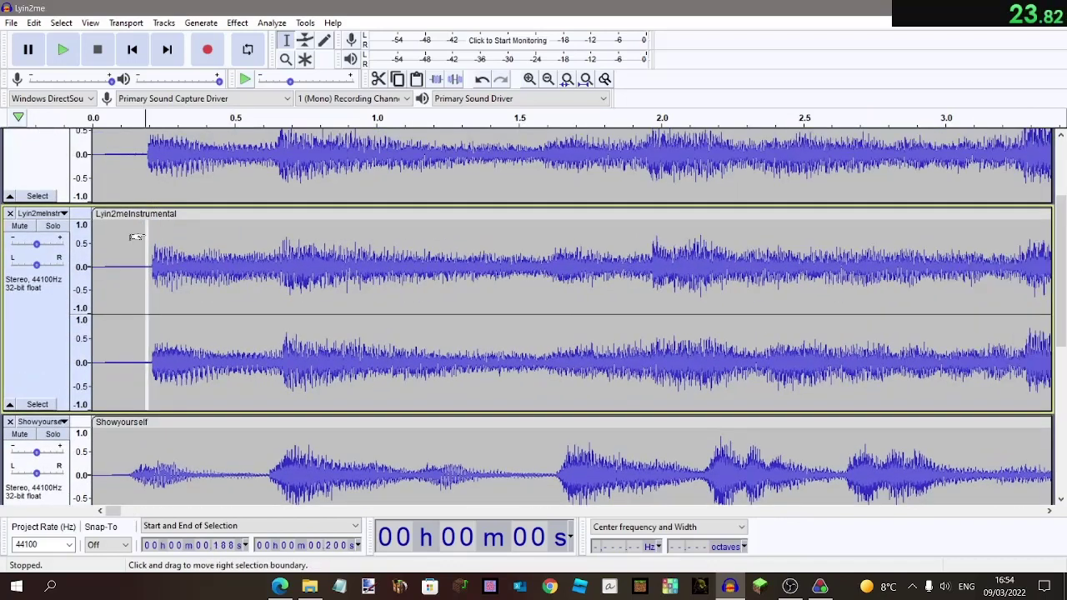
{"action": "key", "text": "Delete"}
Change the tempo of both Lyin2me tracks without changing pitch, shortening them to about 199.58 seconds.
{"action": "left_click", "coordinate": [64, 322]}
{"action": "scroll", "coordinate": [64, 167], "scroll_direction": "up", "scroll_amount": 2}
{"action": "left_click", "coordinate": [64, 164], "text": "shift"}
{"action": "key", "text": "t"}
{"action": "left_click", "coordinate": [492, 282]}
{"action": "type", "text": "1"}
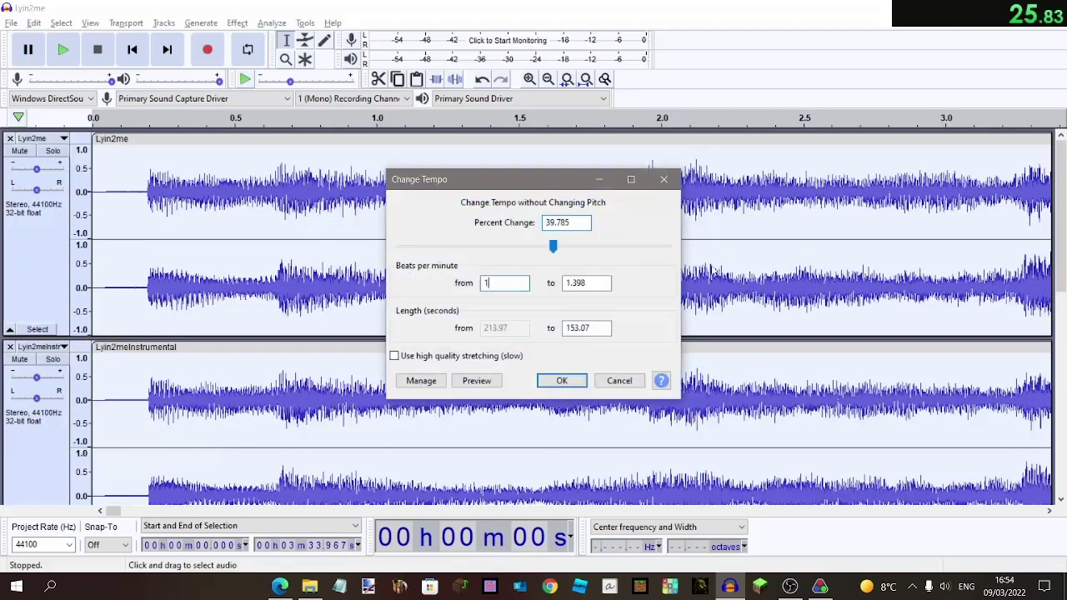
{"action": "type", "text": "120"}
{"action": "key", "text": "Return"}
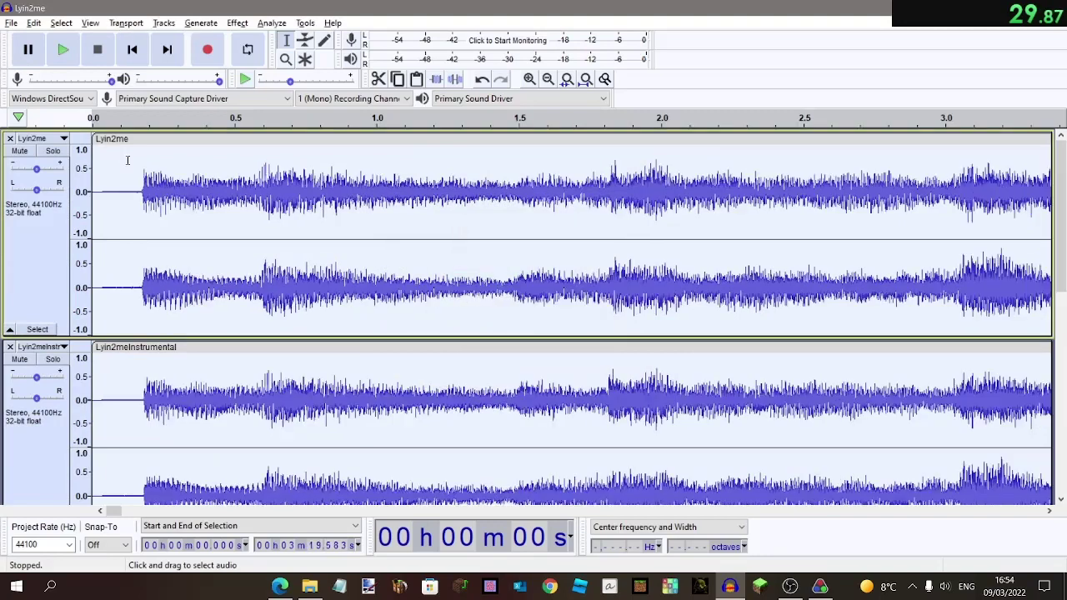
{"action": "key", "text": "p"}
{"action": "key", "text": "Return"}
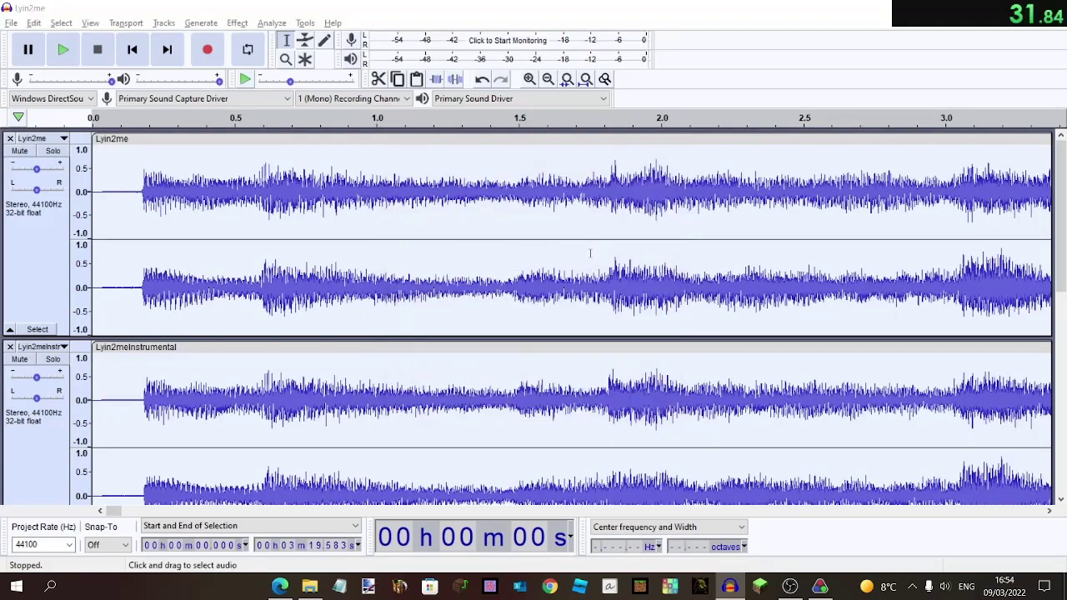
Delete the intro of both Lyin2me tracks from 0.161 s to the start of the verse at about 14 s.
{"action": "scroll", "coordinate": [163, 304], "scroll_direction": "down", "scroll_amount": 6}
{"action": "scroll", "coordinate": [159, 292], "scroll_direction": "up", "scroll_amount": 3}
{"action": "left_click_drag", "start_coordinate": [138, 266], "coordinate": [228, 268]}
{"action": "scroll", "coordinate": [227, 267], "scroll_direction": "up", "scroll_amount": 1}
{"action": "scroll", "coordinate": [220, 267], "scroll_direction": "down", "scroll_amount": 2}
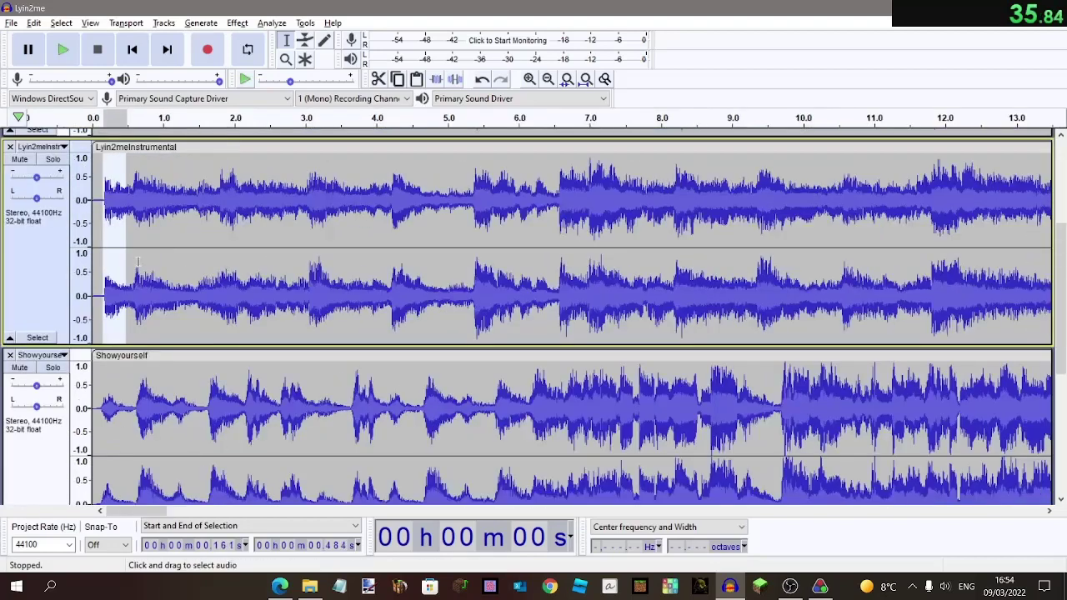
{"action": "left_click_drag", "start_coordinate": [119, 265], "coordinate": [731, 223]}
{"action": "left_click_drag", "start_coordinate": [980, 262], "coordinate": [986, 267]}
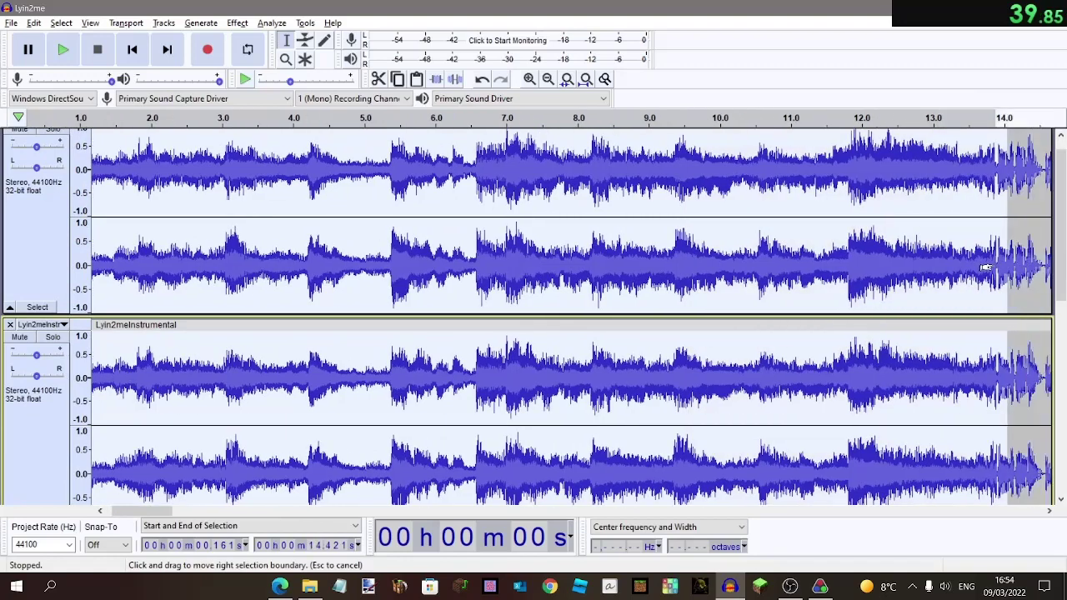
{"action": "key", "text": "Delete"}
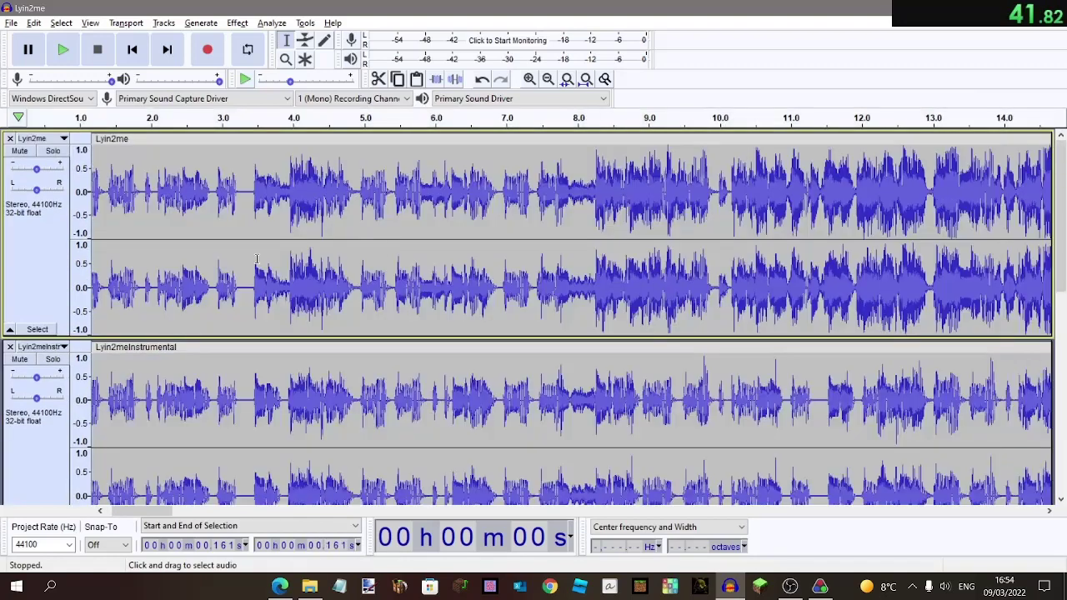
Mute the ShowYourselfInstrumental track and play the songs from 0.161 s to check their timing.
{"action": "scroll", "coordinate": [371, 260], "scroll_direction": "left", "scroll_amount": 2}
{"action": "scroll", "coordinate": [374, 259], "scroll_direction": "up", "scroll_amount": 2}
{"action": "scroll", "coordinate": [381, 255], "scroll_direction": "left", "scroll_amount": 2}
{"action": "scroll", "coordinate": [148, 360], "scroll_direction": "down", "scroll_amount": 5}
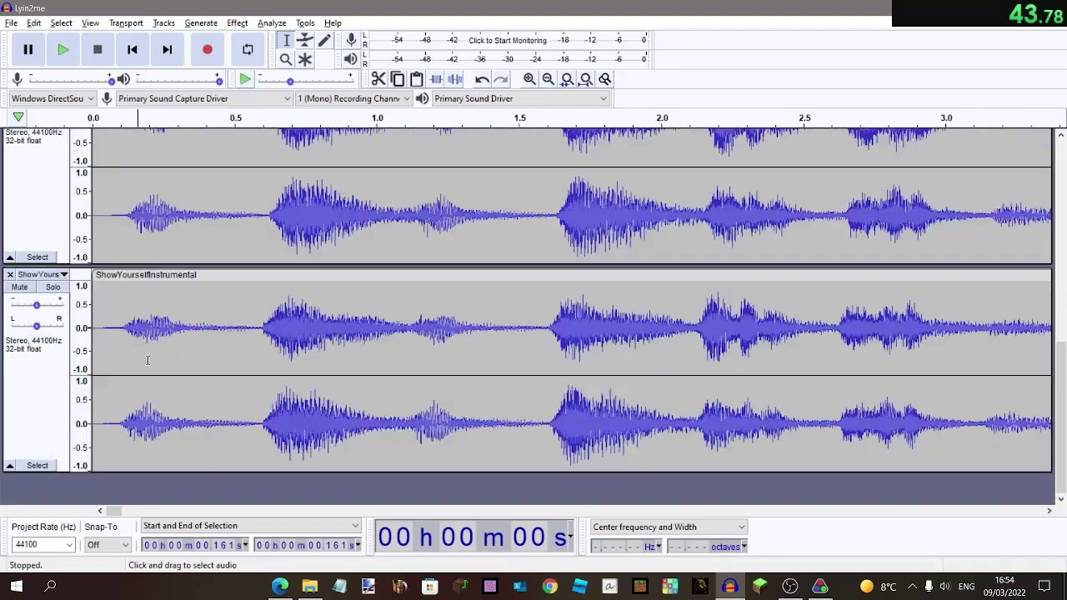
{"action": "left_click", "coordinate": [15, 286]}
{"action": "key", "text": "space"}
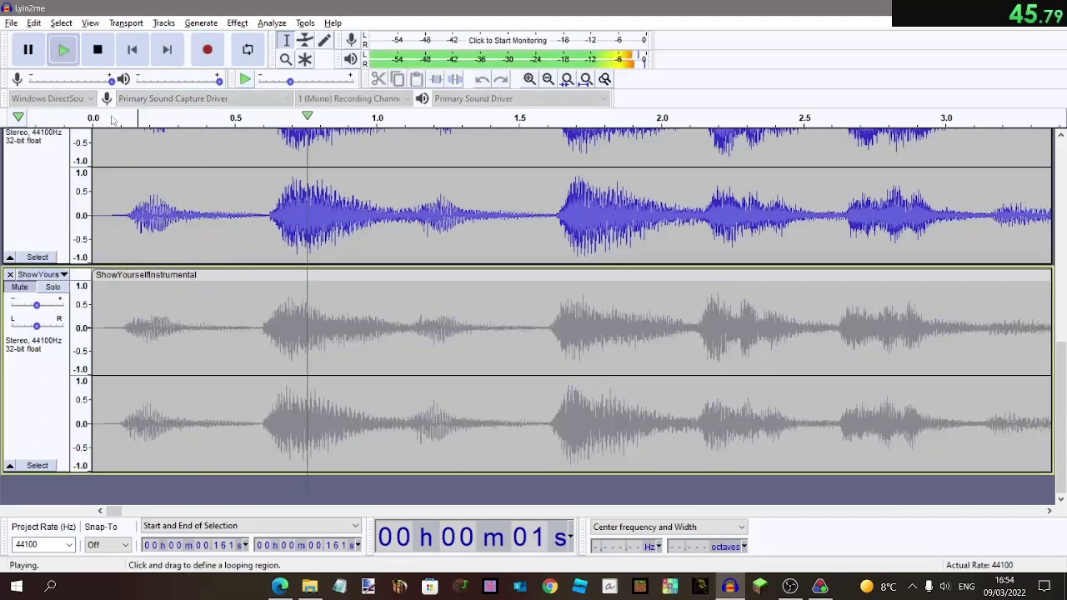
Shift both Showyourself tracks together so they start at 0.020 s, and unmute the instrumental tracks.
{"action": "left_click", "coordinate": [32, 405]}
{"action": "scroll", "coordinate": [122, 217], "scroll_direction": "up", "scroll_amount": 4}
{"action": "scroll", "coordinate": [121, 217], "scroll_direction": "down", "scroll_amount": 1}
{"action": "left_click", "coordinate": [55, 294], "text": "shift"}
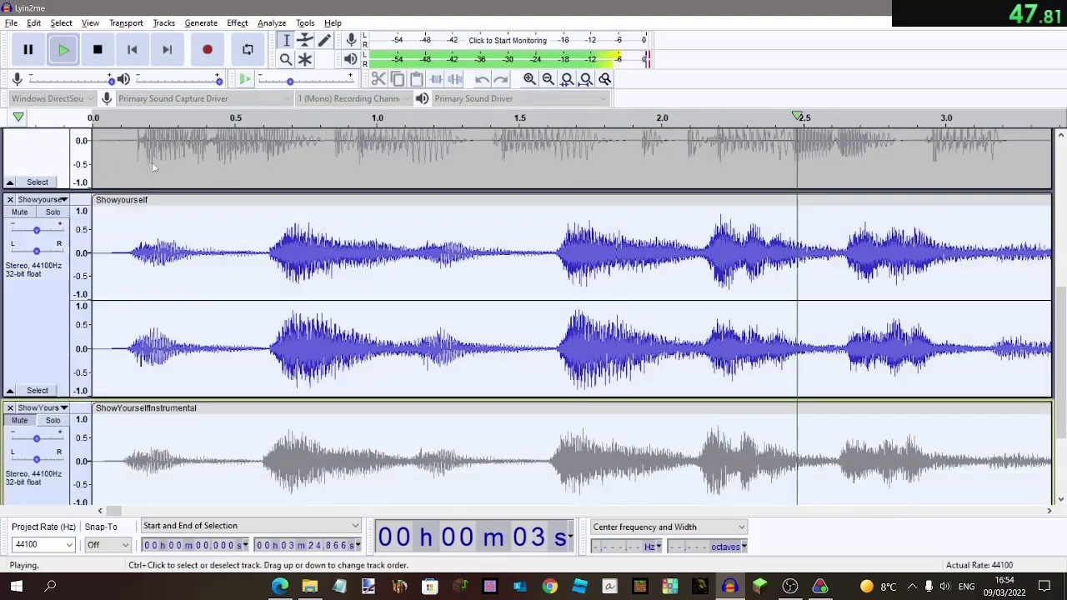
{"action": "left_click", "coordinate": [97, 50]}
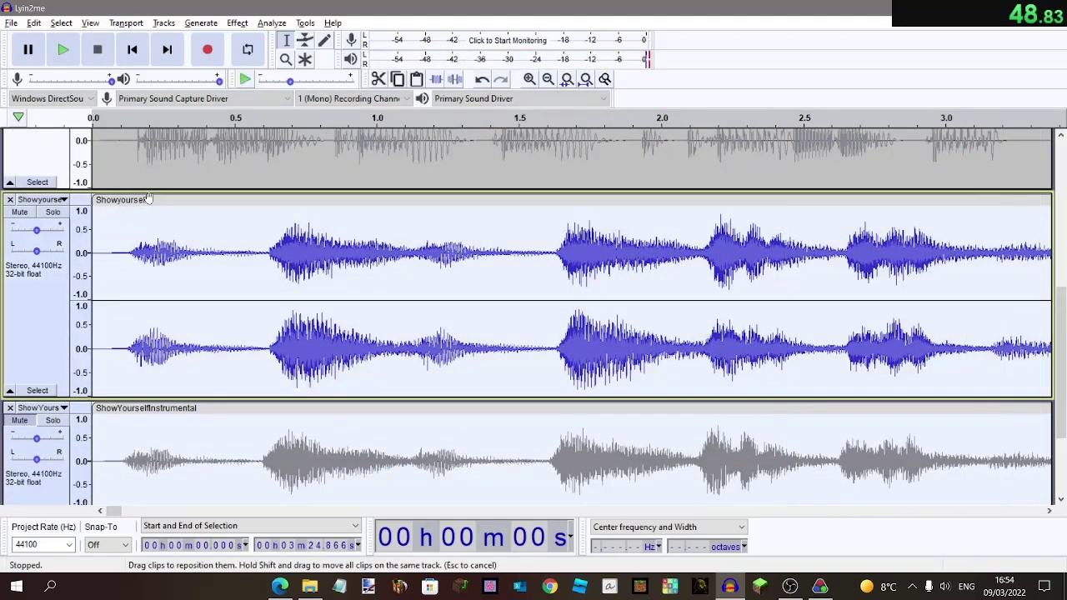
{"action": "left_click", "coordinate": [121, 125]}
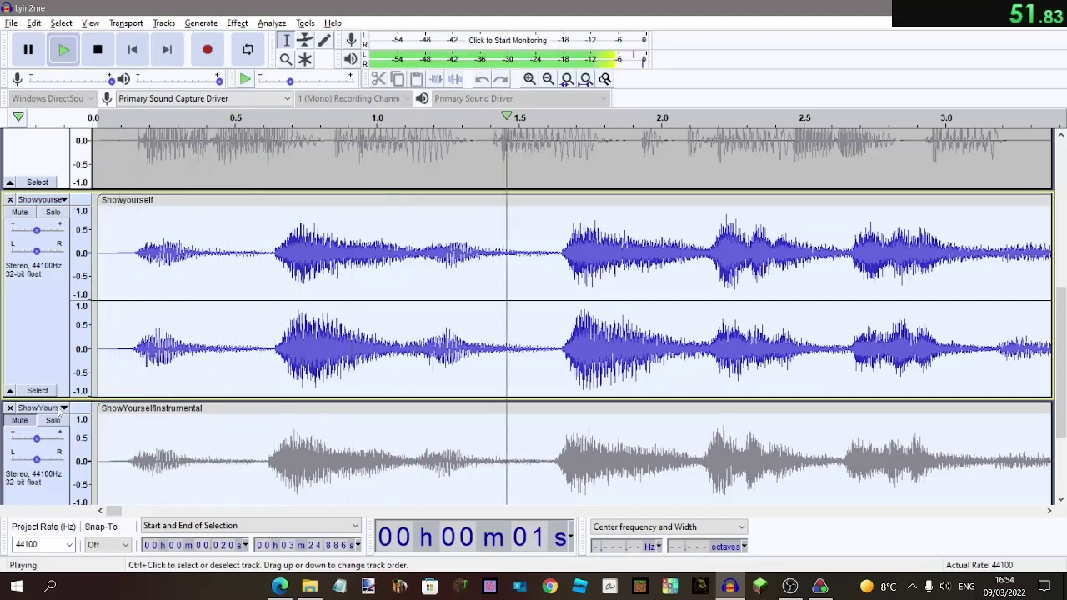
{"action": "left_click", "coordinate": [109, 52]}
{"action": "double_click", "coordinate": [53, 213]}
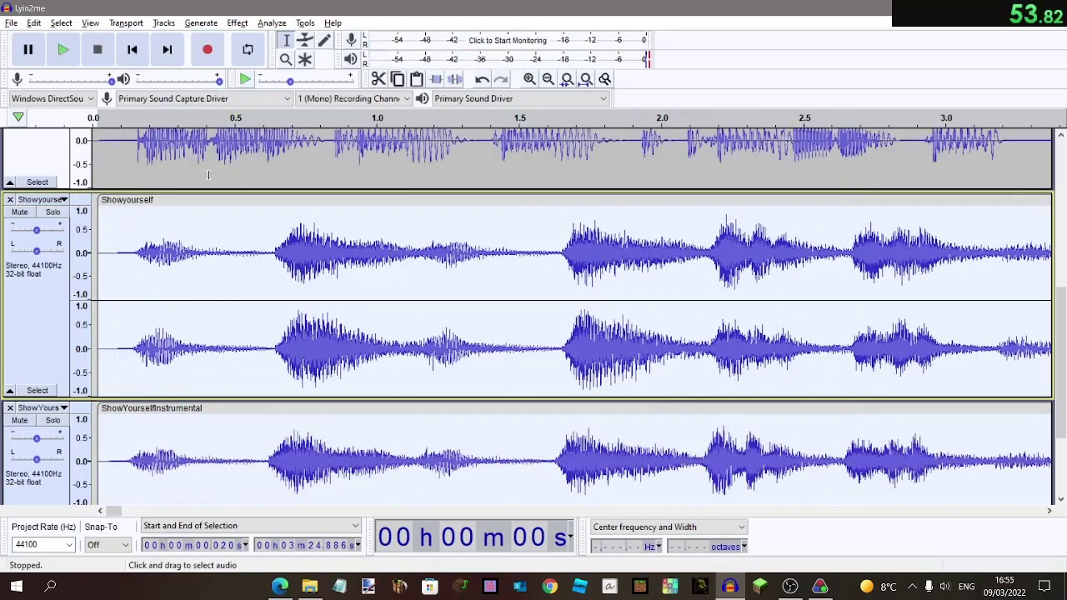
Select the Showyourself vocal track from 9.682 to 13.210 s and play the passage.
{"action": "scroll", "coordinate": [474, 251], "scroll_direction": "right", "scroll_amount": 20}
{"action": "scroll", "coordinate": [474, 251], "scroll_direction": "up", "scroll_amount": 8}
{"action": "scroll", "coordinate": [474, 252], "scroll_direction": "right", "scroll_amount": 15}
{"action": "scroll", "coordinate": [474, 252], "scroll_direction": "down", "scroll_amount": 4}
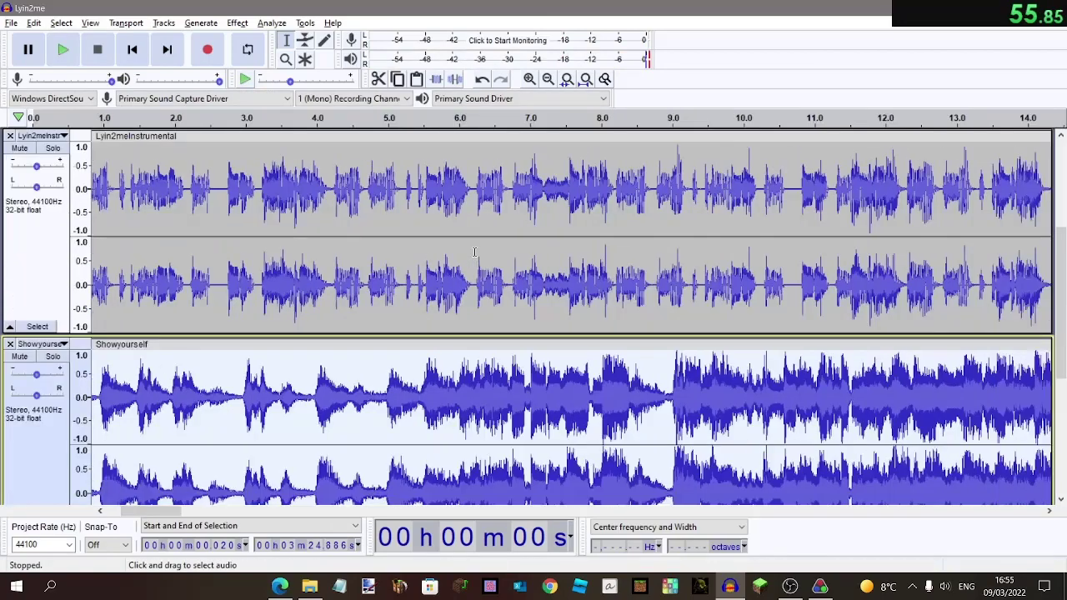
{"action": "scroll", "coordinate": [474, 252], "scroll_direction": "right", "scroll_amount": 4}
{"action": "scroll", "coordinate": [474, 251], "scroll_direction": "up", "scroll_amount": 3}
{"action": "scroll", "coordinate": [474, 252], "scroll_direction": "down", "scroll_amount": 5}
{"action": "left_click_drag", "start_coordinate": [437, 343], "coordinate": [686, 358]}
{"action": "left_click", "coordinate": [565, 118]}
{"action": "scroll", "coordinate": [640, 244], "scroll_direction": "up", "scroll_amount": 2}
{"action": "scroll", "coordinate": [640, 244], "scroll_direction": "down", "scroll_amount": 2}
{"action": "scroll", "coordinate": [640, 244], "scroll_direction": "right", "scroll_amount": 13}
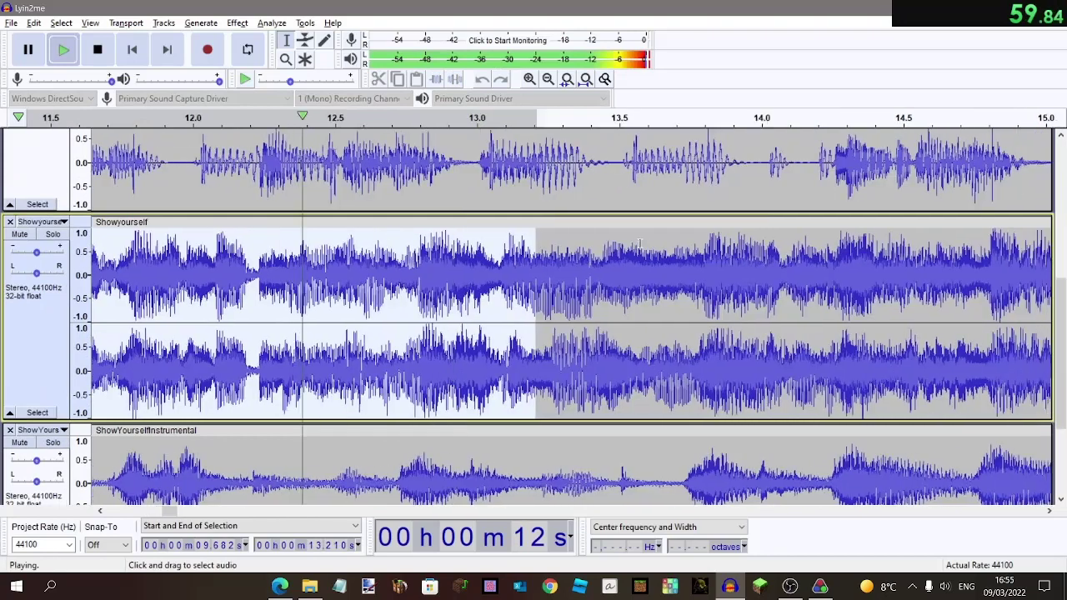
Lower the system volume to 26 and continue listening to the Showyourself passage.
{"action": "key", "text": "XF86AudioLowerVolume"}
{"action": "key", "text": "XF86AudioLowerVolume"}
{"action": "key", "text": "XF86AudioLowerVolume"}
{"action": "left_click", "coordinate": [101, 49]}
{"action": "left_click", "coordinate": [379, 121]}
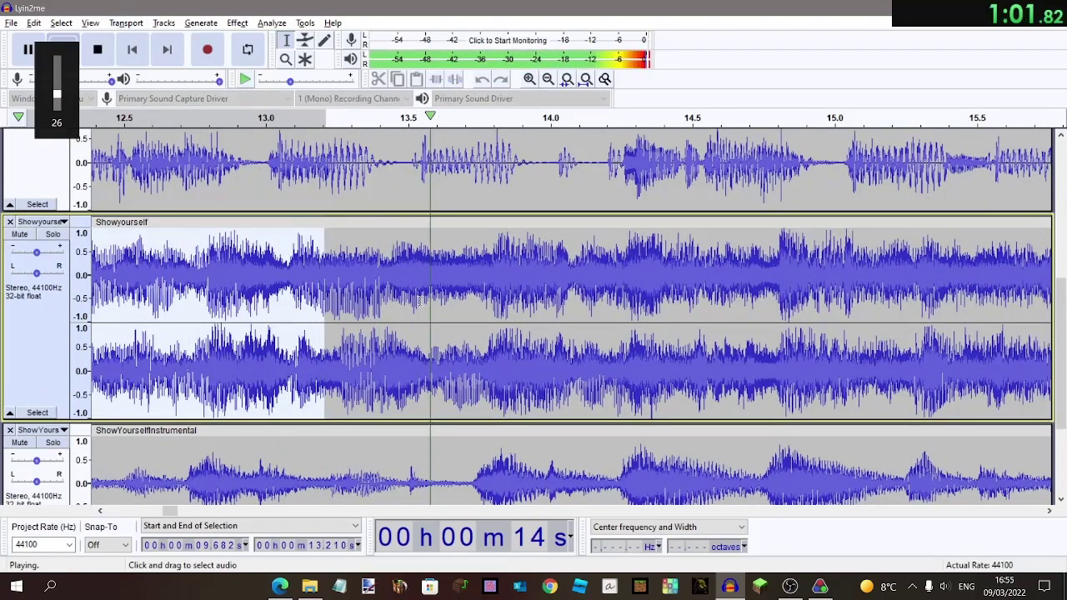
Extend the Showyourself selection to 15.750 s and silence the selected audio.
{"action": "left_click_drag", "start_coordinate": [325, 287], "coordinate": [933, 275]}
{"action": "left_click", "coordinate": [105, 43]}
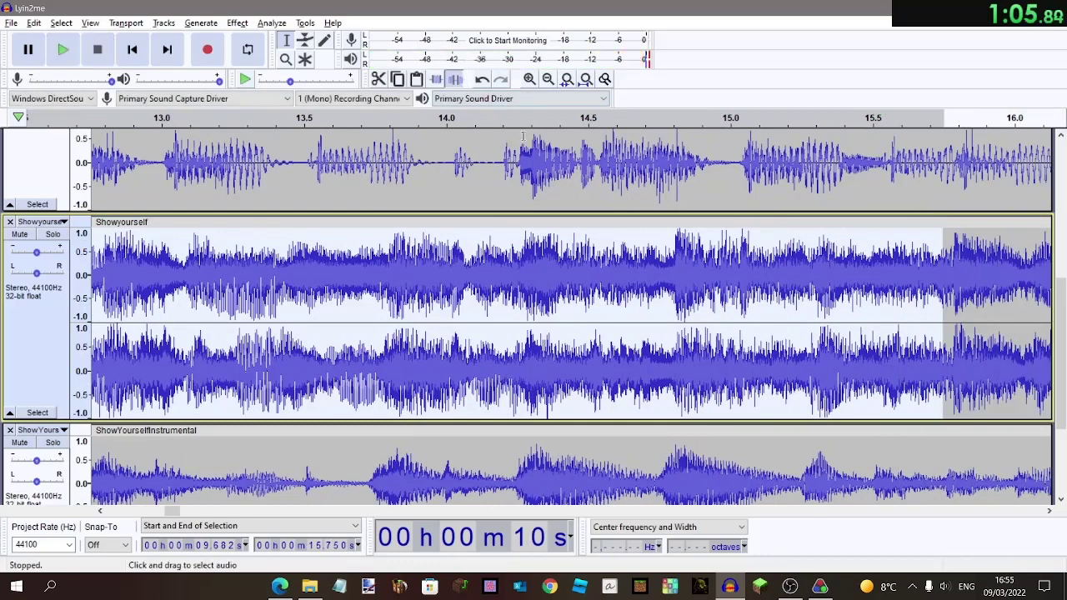
{"action": "left_click", "coordinate": [525, 142]}
Play back the edited passage and select the ShowYourselfInstrumental track from 0.020 to 9.419 s.
{"action": "left_click", "coordinate": [145, 119]}
{"action": "scroll", "coordinate": [397, 170], "scroll_direction": "left", "scroll_amount": 4}
{"action": "scroll", "coordinate": [399, 176], "scroll_direction": "down", "scroll_amount": 3}
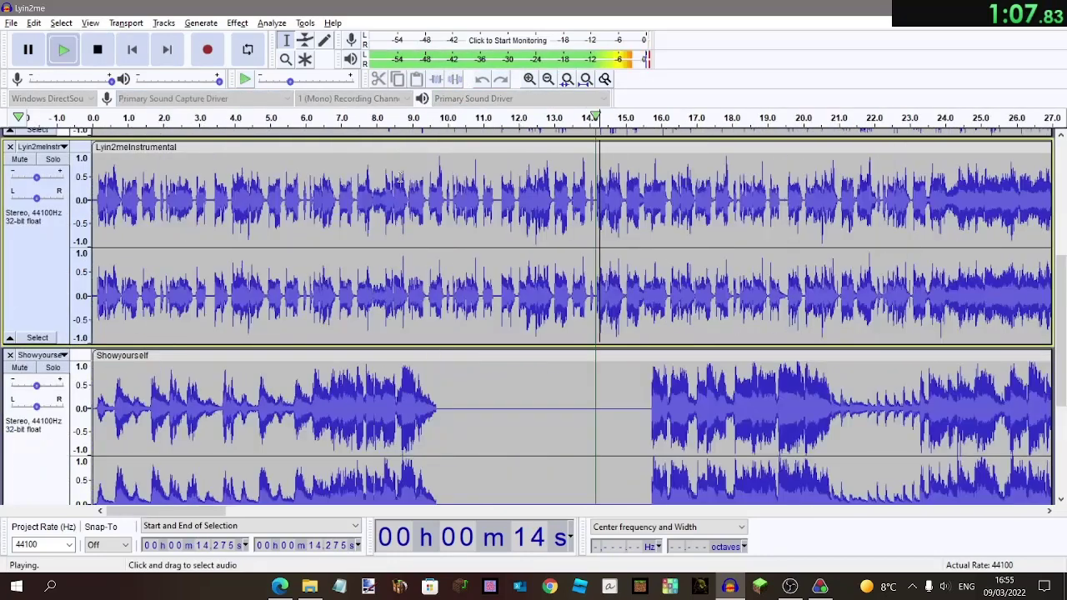
{"action": "scroll", "coordinate": [400, 178], "scroll_direction": "down", "scroll_amount": 5}
{"action": "left_click_drag", "start_coordinate": [424, 293], "coordinate": [98, 65]}
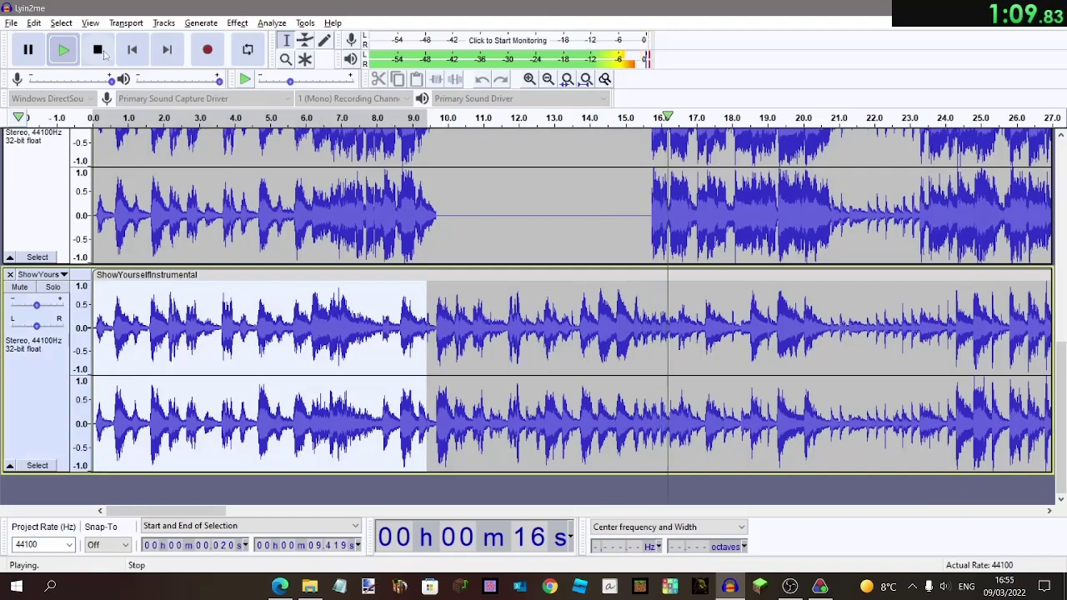
{"action": "left_click", "coordinate": [97, 50]}
Listen from about 14.8 s and silence the Lyin2me vocal track from 16.619 to 24.372 s.
{"action": "scroll", "coordinate": [517, 267], "scroll_direction": "up", "scroll_amount": 5}
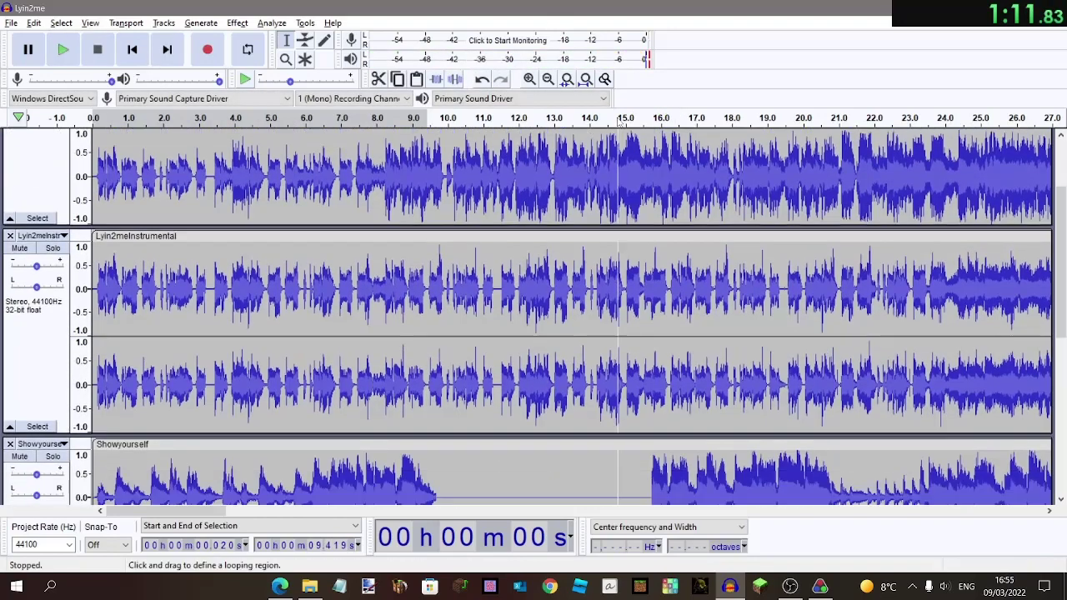
{"action": "left_click", "coordinate": [620, 122]}
{"action": "scroll", "coordinate": [627, 155], "scroll_direction": "up", "scroll_amount": 3}
{"action": "scroll", "coordinate": [629, 157], "scroll_direction": "up", "scroll_amount": 2}
{"action": "scroll", "coordinate": [630, 157], "scroll_direction": "right", "scroll_amount": 20}
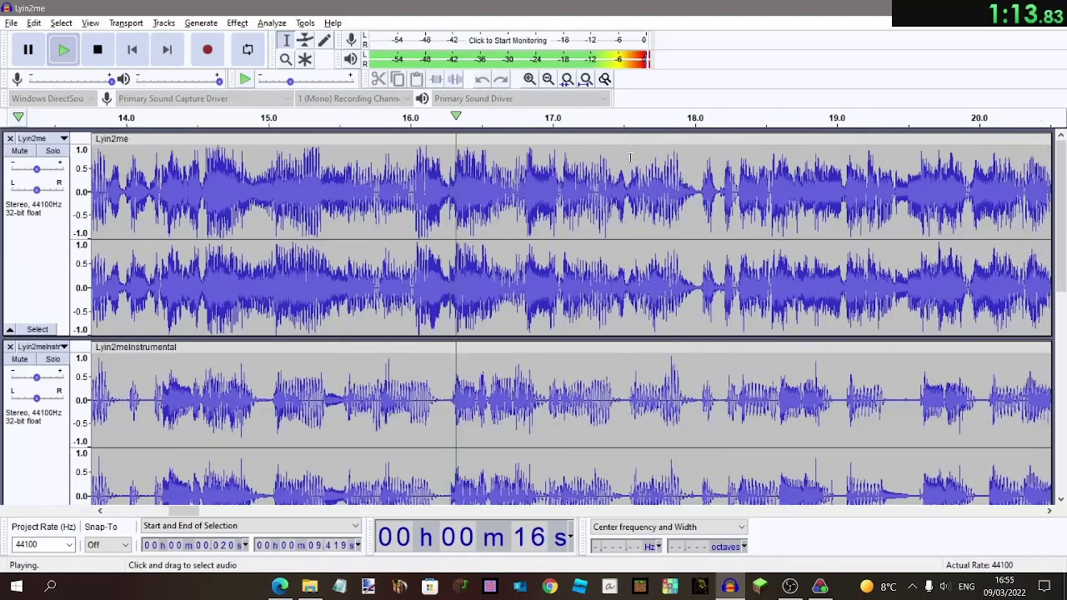
{"action": "scroll", "coordinate": [630, 157], "scroll_direction": "down", "scroll_amount": 7}
{"action": "scroll", "coordinate": [630, 158], "scroll_direction": "up", "scroll_amount": 7}
{"action": "left_click", "coordinate": [457, 145]}
{"action": "scroll", "coordinate": [455, 148], "scroll_direction": "down", "scroll_amount": 5}
{"action": "scroll", "coordinate": [408, 153], "scroll_direction": "up", "scroll_amount": 5}
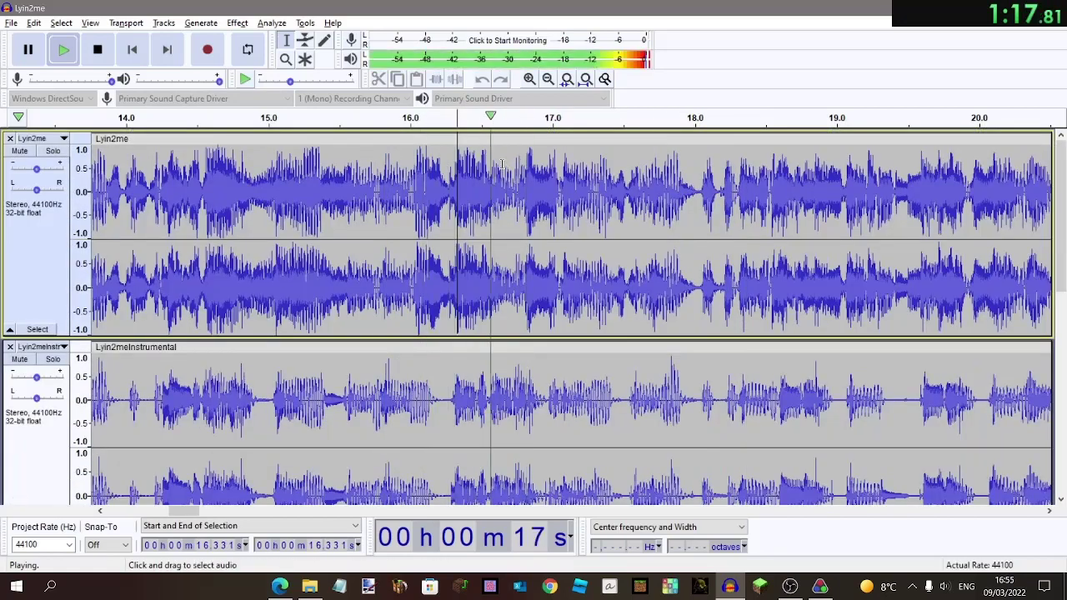
{"action": "left_click_drag", "start_coordinate": [1064, 235], "coordinate": [887, 185]}
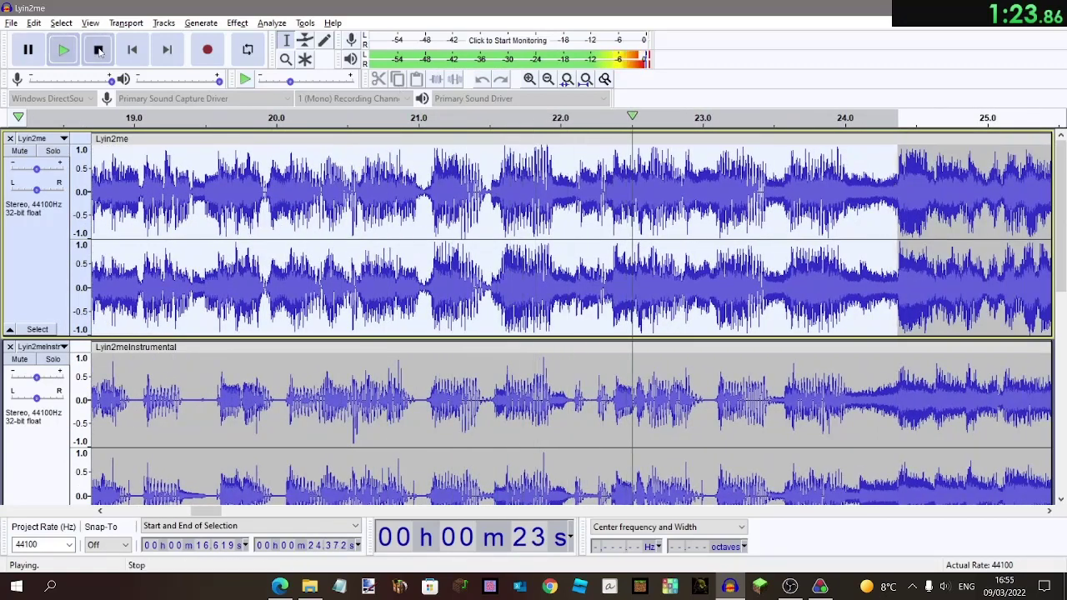
{"action": "left_click", "coordinate": [454, 82]}
Select the Lyin2meInstrumental section from 24.401 to 32.416 s, ending just before the beat drop.
{"action": "left_click", "coordinate": [496, 222]}
{"action": "scroll", "coordinate": [495, 221], "scroll_direction": "right", "scroll_amount": 13}
{"action": "scroll", "coordinate": [500, 225], "scroll_direction": "down", "scroll_amount": 5}
{"action": "left_click_drag", "start_coordinate": [516, 237], "coordinate": [559, 235]}
{"action": "scroll", "coordinate": [541, 236], "scroll_direction": "down", "scroll_amount": 2}
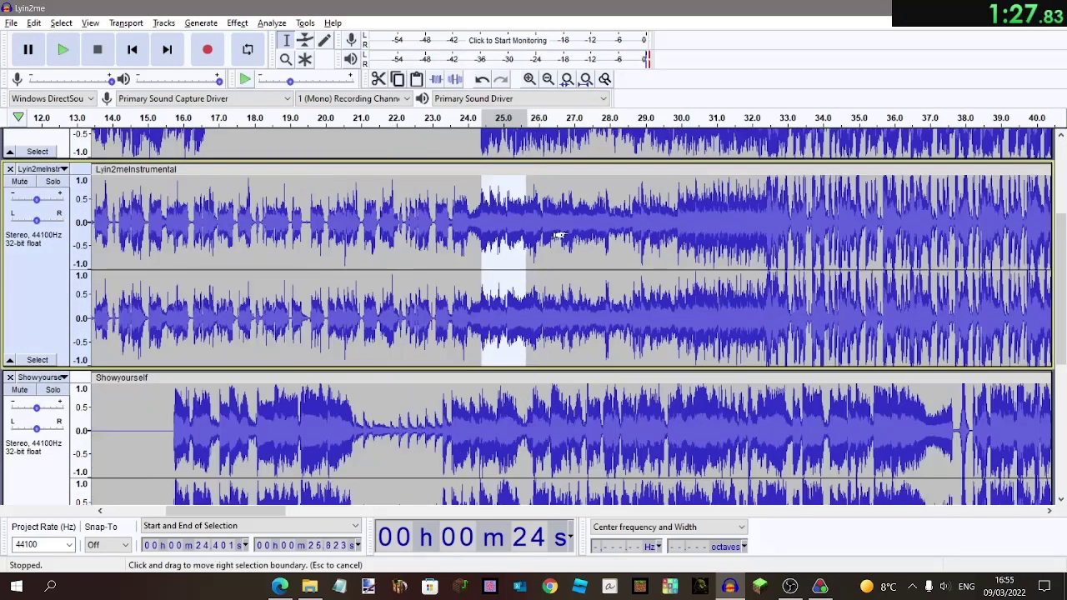
{"action": "scroll", "coordinate": [764, 226], "scroll_direction": "up", "scroll_amount": 3}
{"action": "left_click_drag", "start_coordinate": [763, 227], "coordinate": [740, 229]}
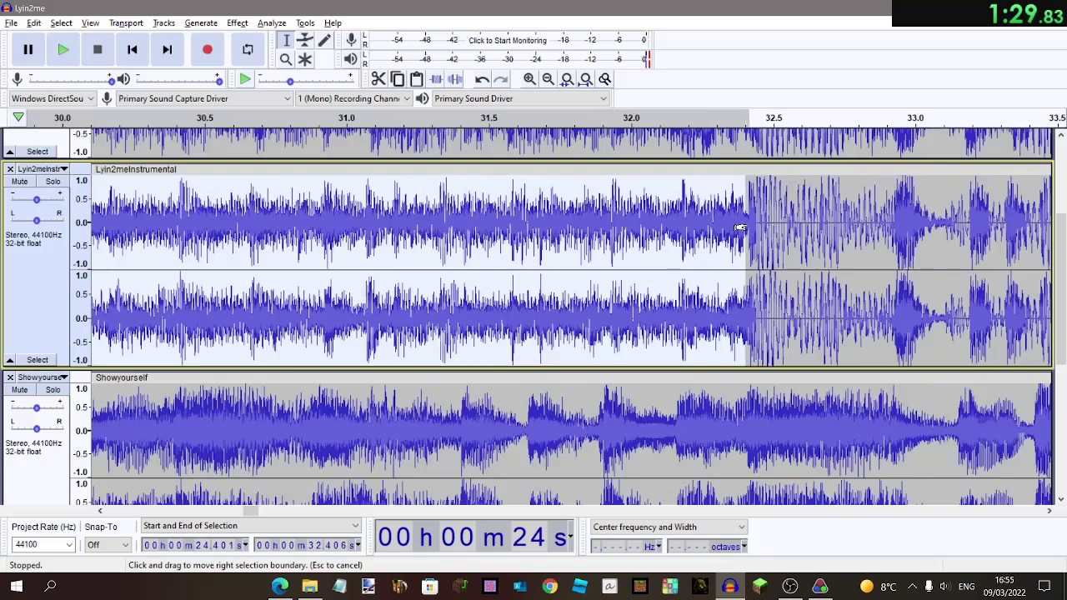
{"action": "scroll", "coordinate": [742, 227], "scroll_direction": "down", "scroll_amount": 3}
{"action": "scroll", "coordinate": [588, 200], "scroll_direction": "up", "scroll_amount": 1}
{"action": "scroll", "coordinate": [326, 201], "scroll_direction": "up", "scroll_amount": 3}
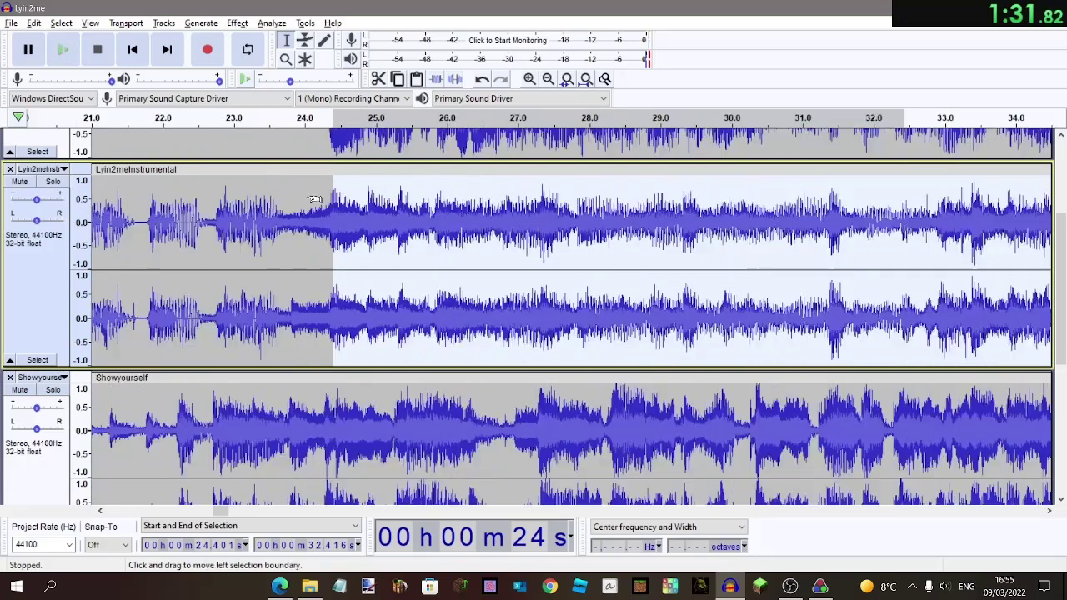
Paste silence into the Lyin2me vocal track from about 24.4 s.
{"action": "left_click", "coordinate": [359, 226]}
{"action": "left_click", "coordinate": [332, 225]}
{"action": "key", "text": "ctrl+v"}
{"action": "scroll", "coordinate": [316, 221], "scroll_direction": "up", "scroll_amount": 5}
{"action": "left_click", "coordinate": [284, 208]}
{"action": "key", "text": "ctrl+v"}
{"action": "left_click", "coordinate": [481, 162]}
Play the mix from about 24 s and examine all tracks up to about 33 s.
{"action": "left_click", "coordinate": [254, 115]}
{"action": "scroll", "coordinate": [369, 186], "scroll_direction": "right", "scroll_amount": 3}
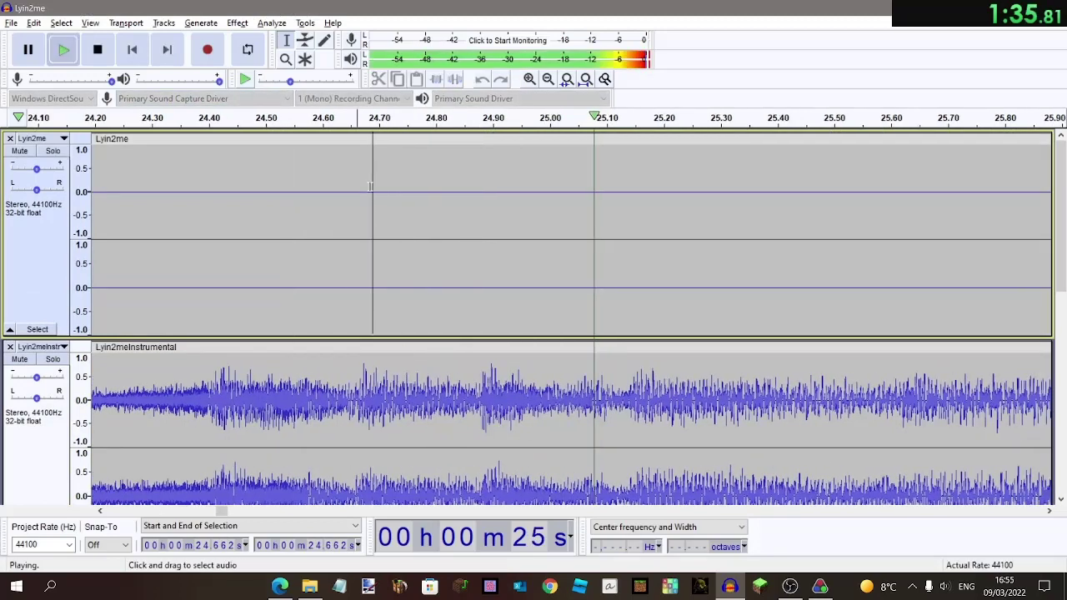
{"action": "scroll", "coordinate": [369, 187], "scroll_direction": "down", "scroll_amount": 5}
{"action": "scroll", "coordinate": [369, 187], "scroll_direction": "right", "scroll_amount": 7}
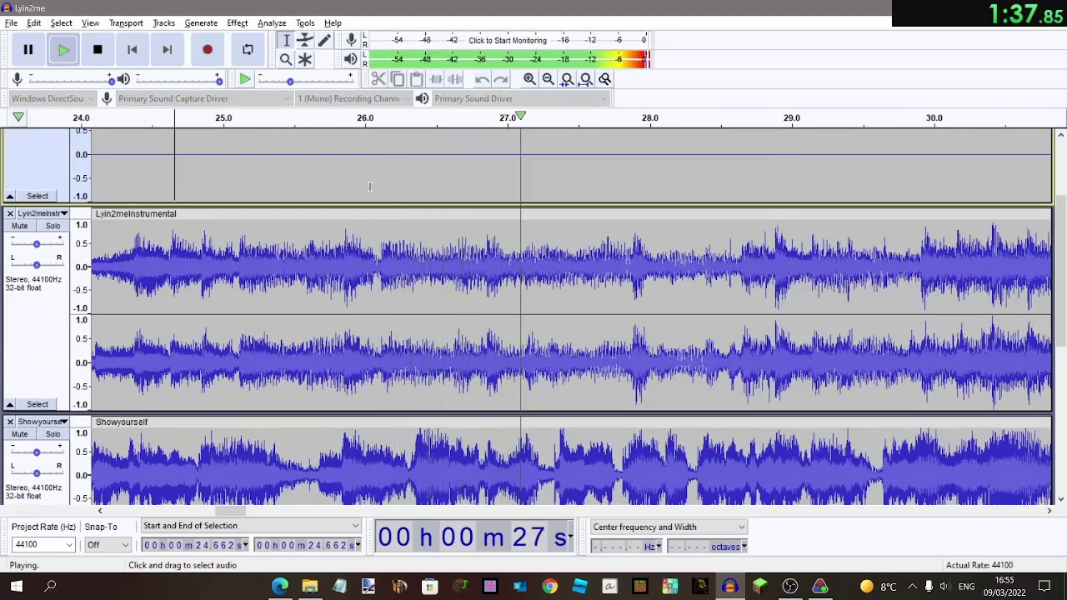
{"action": "scroll", "coordinate": [369, 185], "scroll_direction": "right", "scroll_amount": 5}
{"action": "scroll", "coordinate": [370, 186], "scroll_direction": "down", "scroll_amount": 3}
{"action": "scroll", "coordinate": [369, 186], "scroll_direction": "up", "scroll_amount": 4}
{"action": "scroll", "coordinate": [369, 185], "scroll_direction": "down", "scroll_amount": 5}
{"action": "scroll", "coordinate": [417, 307], "scroll_direction": "right", "scroll_amount": 2}
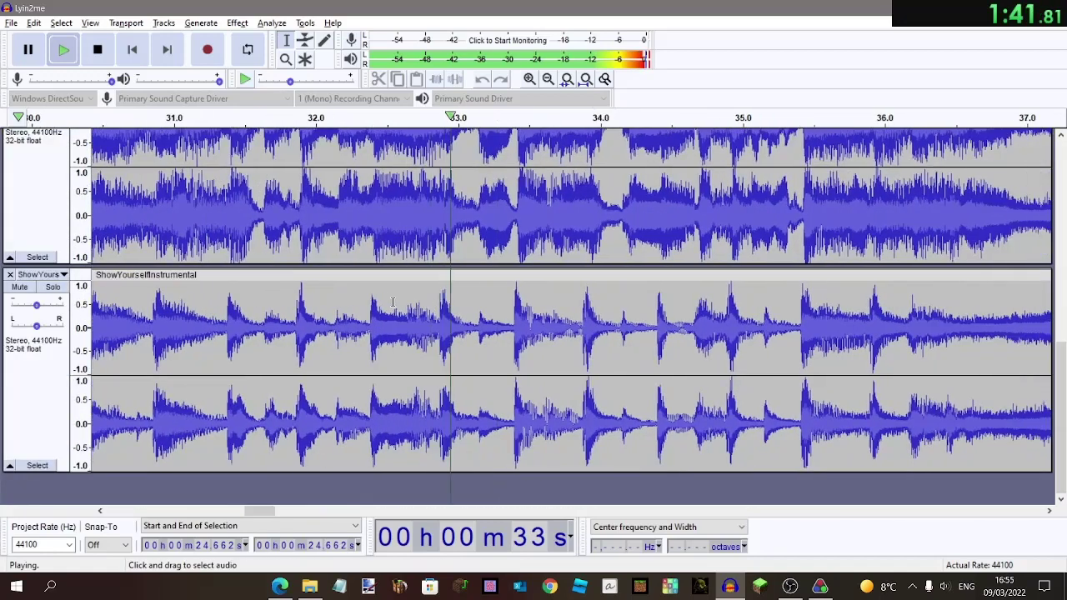
Copy the ShowYourselfInstrumental section from 32.381 to 34.392 s and paste it into the same track at 32.384 s.
{"action": "left_click_drag", "start_coordinate": [372, 319], "coordinate": [664, 327]}
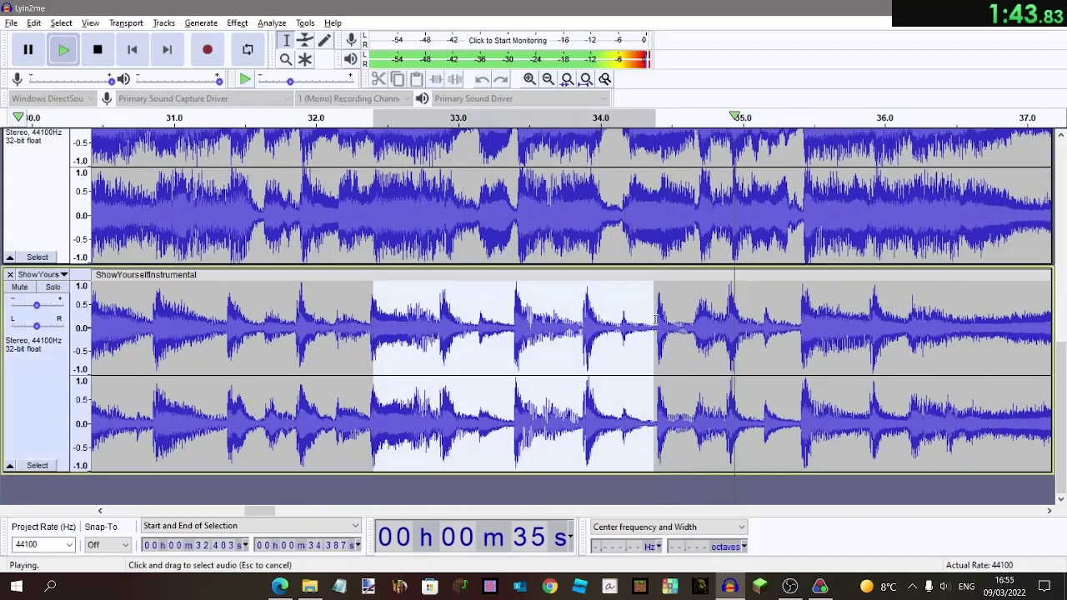
{"action": "scroll", "coordinate": [397, 310], "scroll_direction": "up", "scroll_amount": 2, "text": "ctrl"}
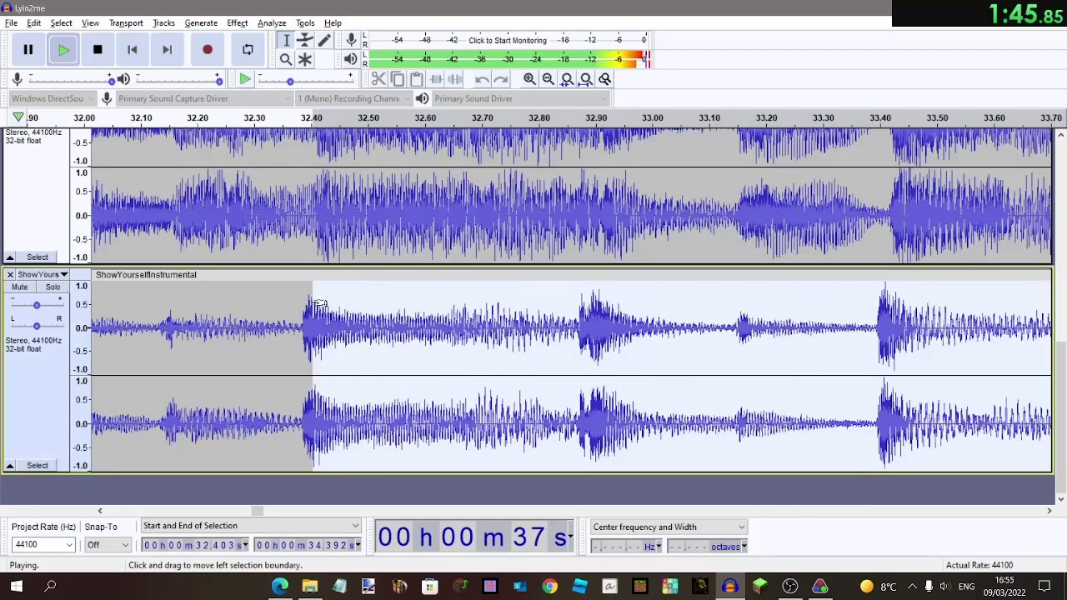
{"action": "left_click", "coordinate": [317, 332]}
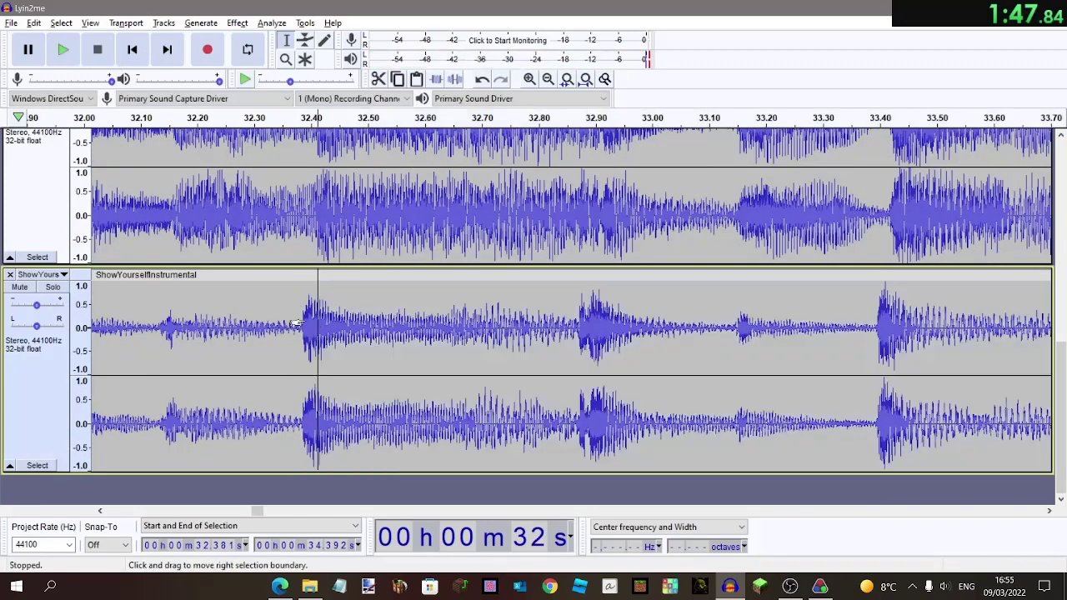
{"action": "double_click", "coordinate": [303, 325]}
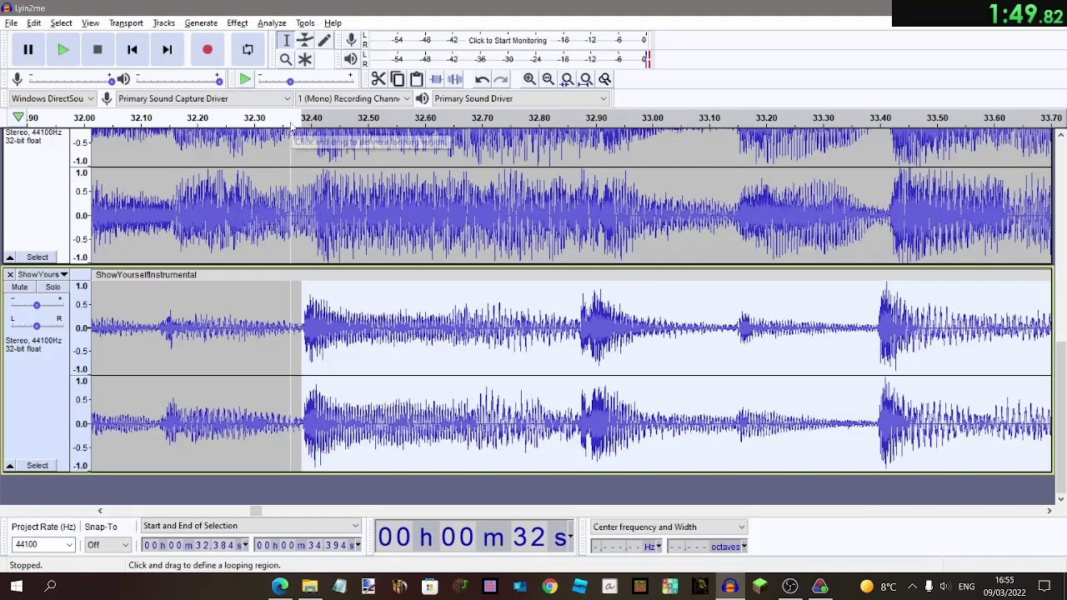
Play the mix from about 32.5 s and compare the Lyin2me and Showyourself tracks up to about 35 s.
{"action": "left_click", "coordinate": [292, 127]}
{"action": "key", "text": "space"}
{"action": "scroll", "coordinate": [300, 222], "scroll_direction": "right", "scroll_amount": 1}
{"action": "scroll", "coordinate": [300, 225], "scroll_direction": "down", "scroll_amount": 2, "text": "ctrl"}
{"action": "scroll", "coordinate": [300, 223], "scroll_direction": "up", "scroll_amount": 2, "text": "ctrl"}
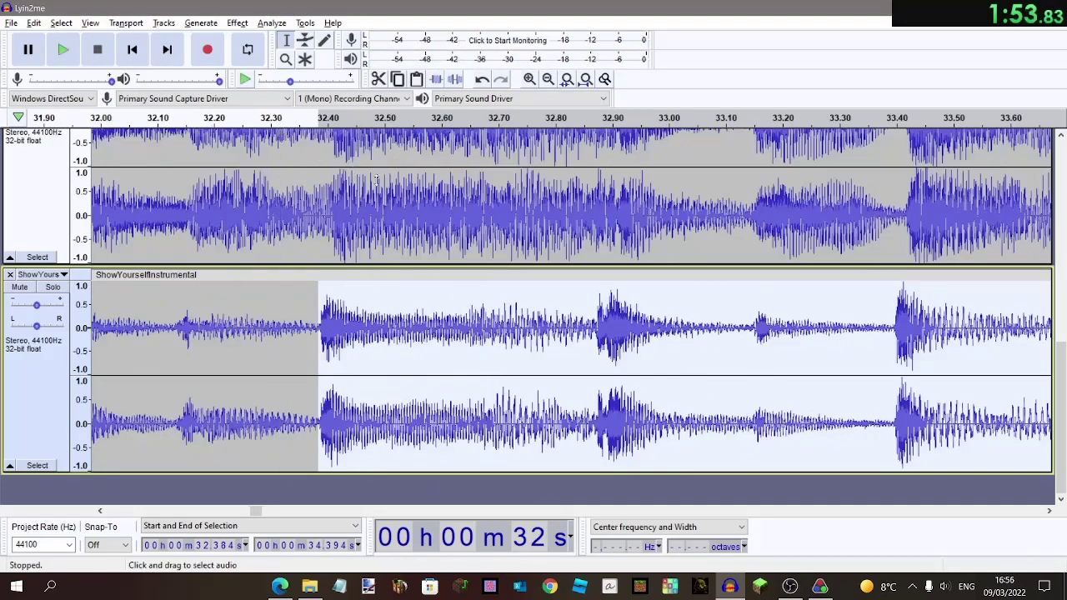
{"action": "scroll", "coordinate": [315, 150], "scroll_direction": "right", "scroll_amount": 3}
{"action": "left_click", "coordinate": [316, 171]}
{"action": "key", "text": "space"}
{"action": "scroll", "coordinate": [318, 185], "scroll_direction": "up", "scroll_amount": 8}
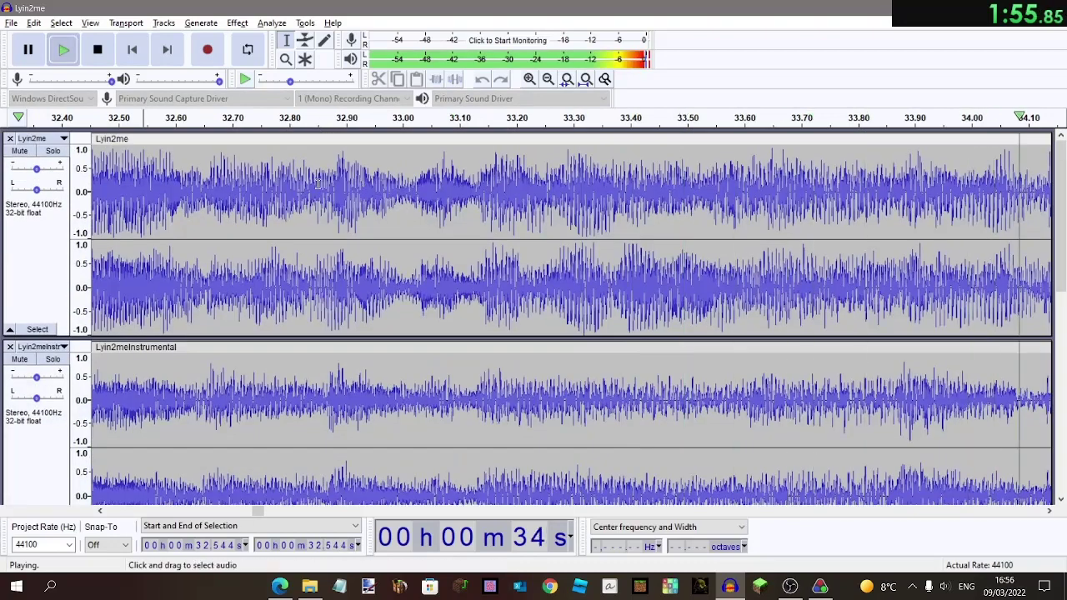
{"action": "key", "text": "space"}
{"action": "scroll", "coordinate": [318, 184], "scroll_direction": "down", "scroll_amount": 8}
{"action": "scroll", "coordinate": [317, 185], "scroll_direction": "down", "scroll_amount": 1, "text": "ctrl"}
{"action": "scroll", "coordinate": [318, 183], "scroll_direction": "down", "scroll_amount": 1}
{"action": "scroll", "coordinate": [427, 186], "scroll_direction": "up", "scroll_amount": 3}
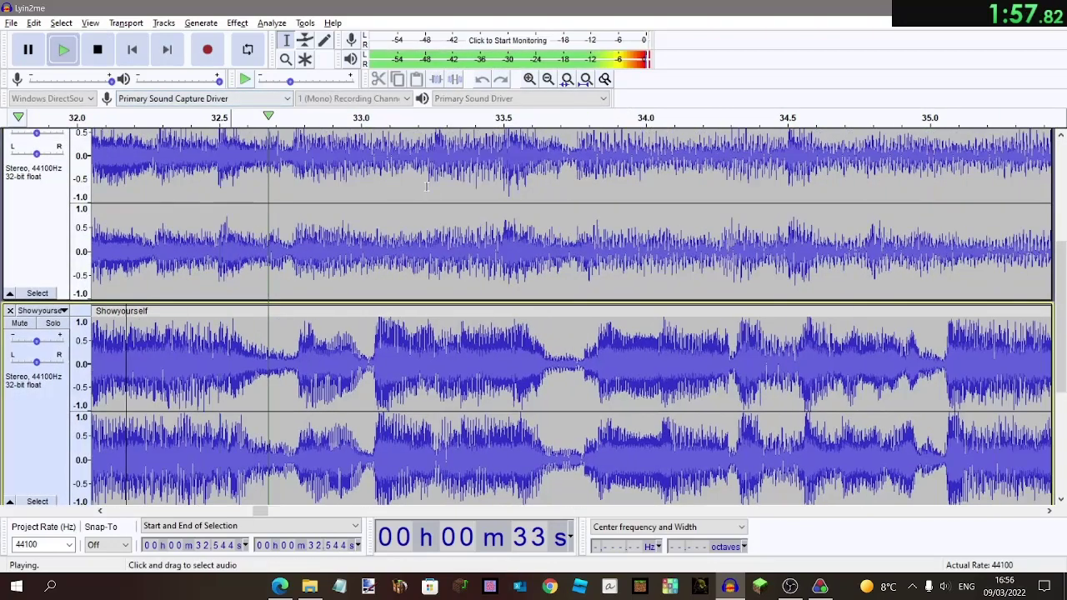
Silence the Showyourself vocal track from 33.109 s and insert extra silence so it lasts until about 39.8 s.
{"action": "left_click_drag", "start_coordinate": [285, 300], "coordinate": [721, 317]}
{"action": "scroll", "coordinate": [506, 302], "scroll_direction": "down", "scroll_amount": 1, "text": "ctrl"}
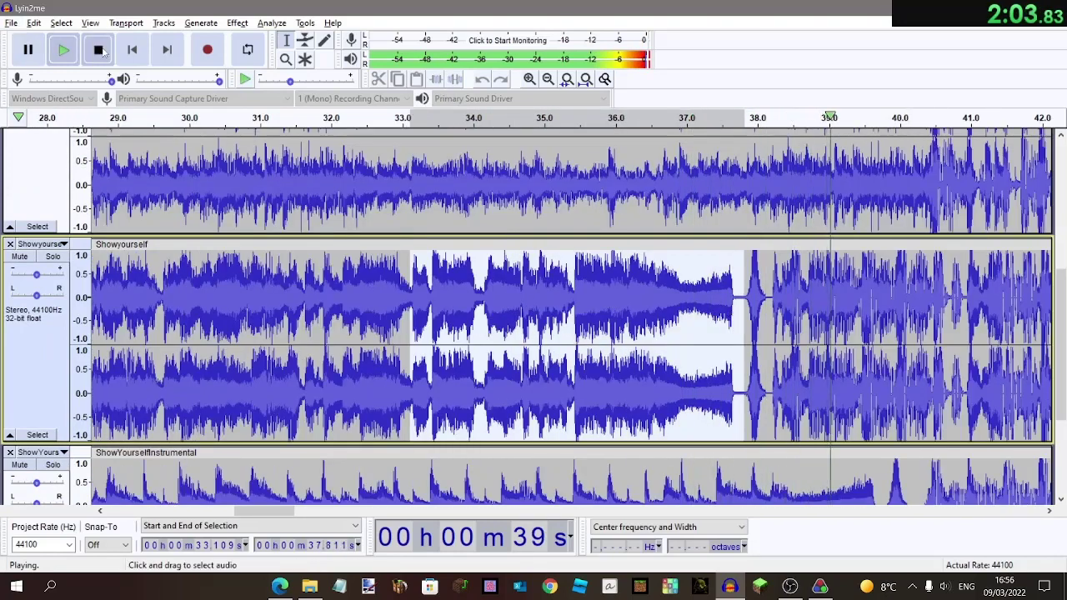
{"action": "key", "text": "ctrl+l"}
{"action": "left_click", "coordinate": [576, 337]}
{"action": "key", "text": "ctrl+v"}
Delete the short piece from 39.768 to 39.807 s in both the Showyourself vocal and ShowYourselfInstrumental tracks.
{"action": "left_click", "coordinate": [484, 196]}
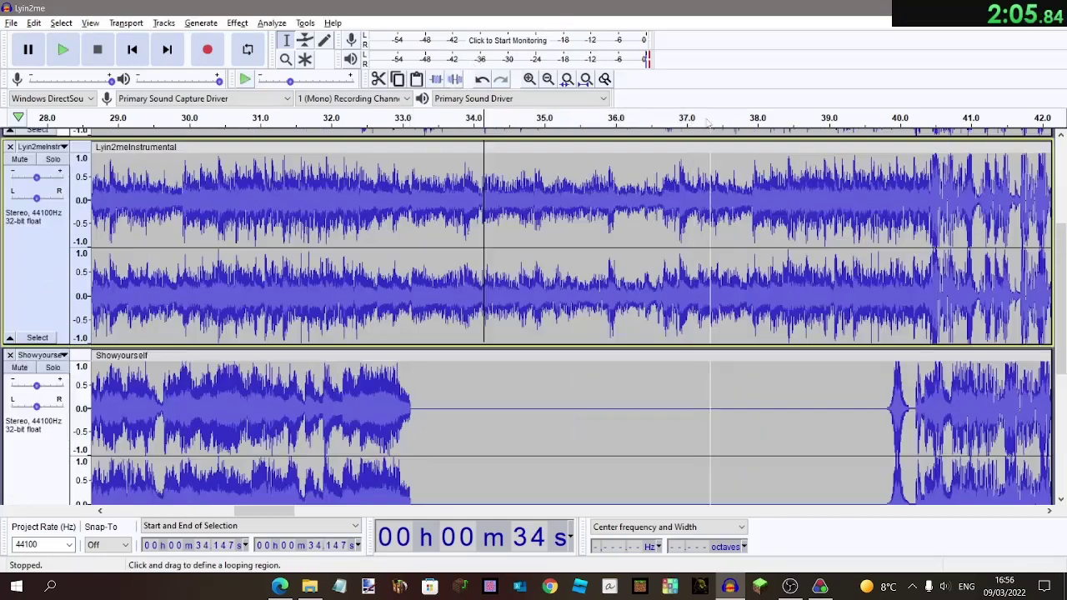
{"action": "left_click", "coordinate": [591, 117]}
{"action": "scroll", "coordinate": [575, 171], "scroll_direction": "right", "scroll_amount": 10}
{"action": "scroll", "coordinate": [475, 203], "scroll_direction": "down", "scroll_amount": 2}
{"action": "scroll", "coordinate": [466, 202], "scroll_direction": "up", "scroll_amount": 2, "text": "ctrl"}
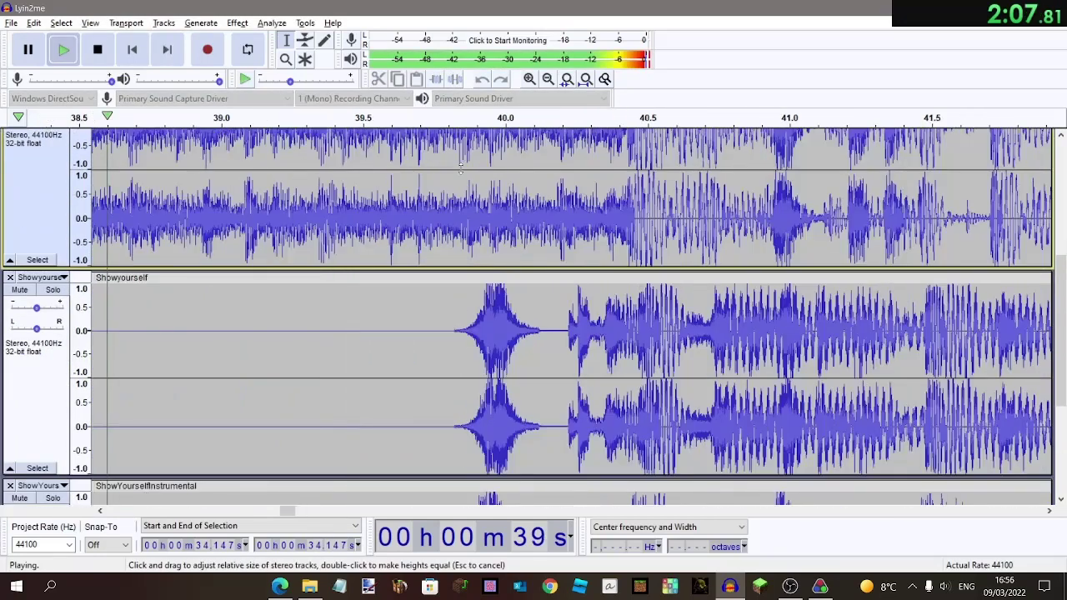
{"action": "scroll", "coordinate": [623, 226], "scroll_direction": "right", "scroll_amount": 3}
{"action": "scroll", "coordinate": [622, 226], "scroll_direction": "right", "scroll_amount": 1}
{"action": "scroll", "coordinate": [467, 317], "scroll_direction": "down", "scroll_amount": 2}
{"action": "left_click_drag", "start_coordinate": [300, 384], "coordinate": [278, 465]}
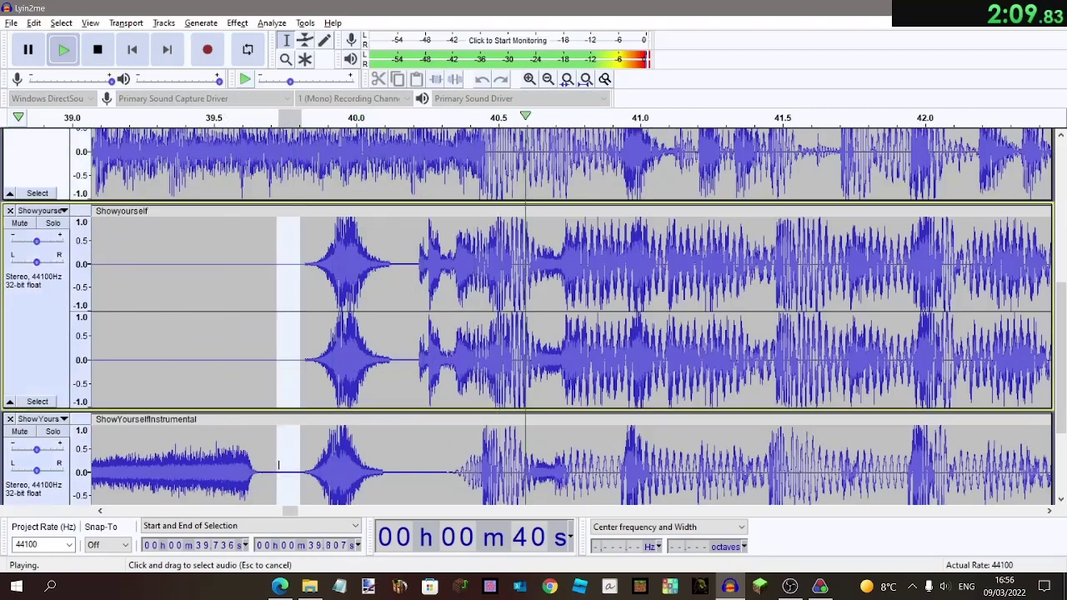
{"action": "scroll", "coordinate": [286, 457], "scroll_direction": "down", "scroll_amount": 1}
{"action": "key", "text": "Delete"}
Select the Lyin2meInstrumental section from 40.195 to 40.427 s, just before the beat drop.
{"action": "left_click", "coordinate": [63, 50]}
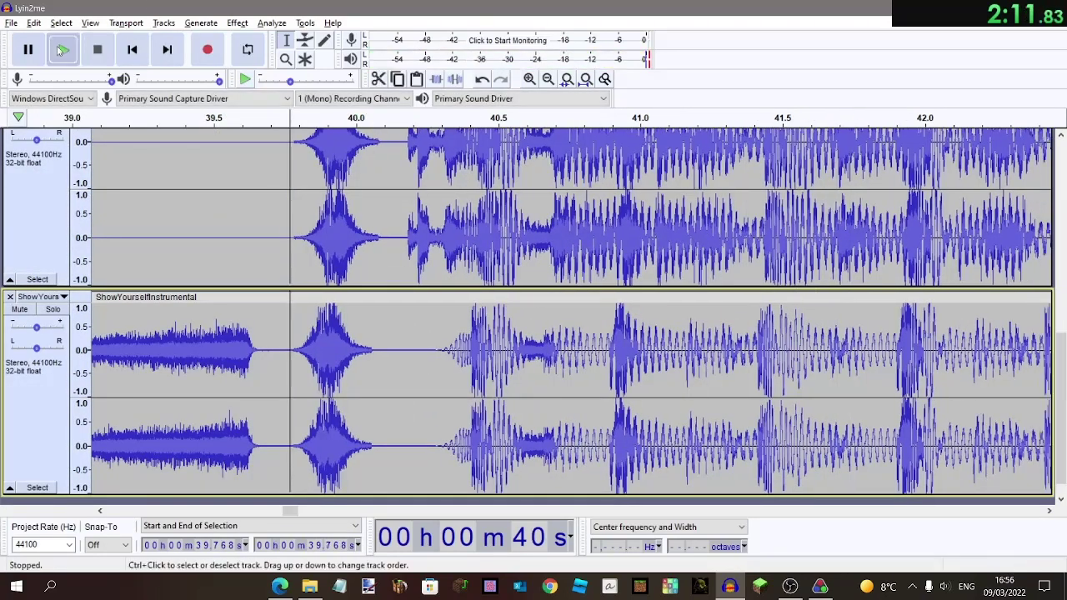
{"action": "scroll", "coordinate": [288, 325], "scroll_direction": "up", "scroll_amount": 3}
{"action": "left_click", "coordinate": [97, 51]}
{"action": "scroll", "coordinate": [352, 219], "scroll_direction": "up", "scroll_amount": 3}
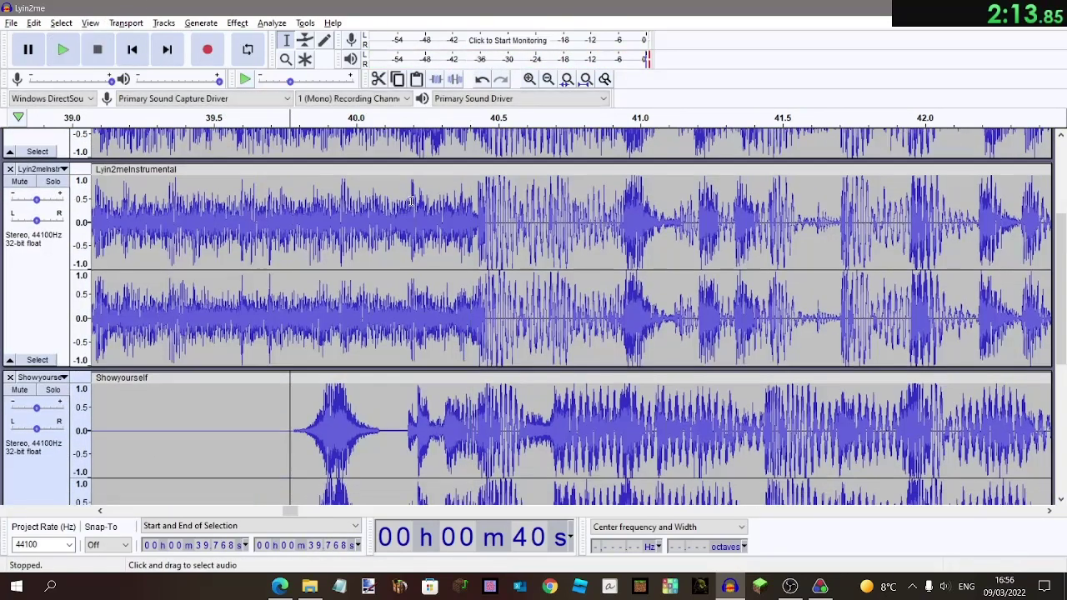
{"action": "left_click_drag", "start_coordinate": [411, 201], "coordinate": [477, 218]}
{"action": "scroll", "coordinate": [476, 218], "scroll_direction": "down", "scroll_amount": 3}
{"action": "scroll", "coordinate": [500, 195], "scroll_direction": "right", "scroll_amount": 7}
{"action": "scroll", "coordinate": [602, 169], "scroll_direction": "up", "scroll_amount": 4}
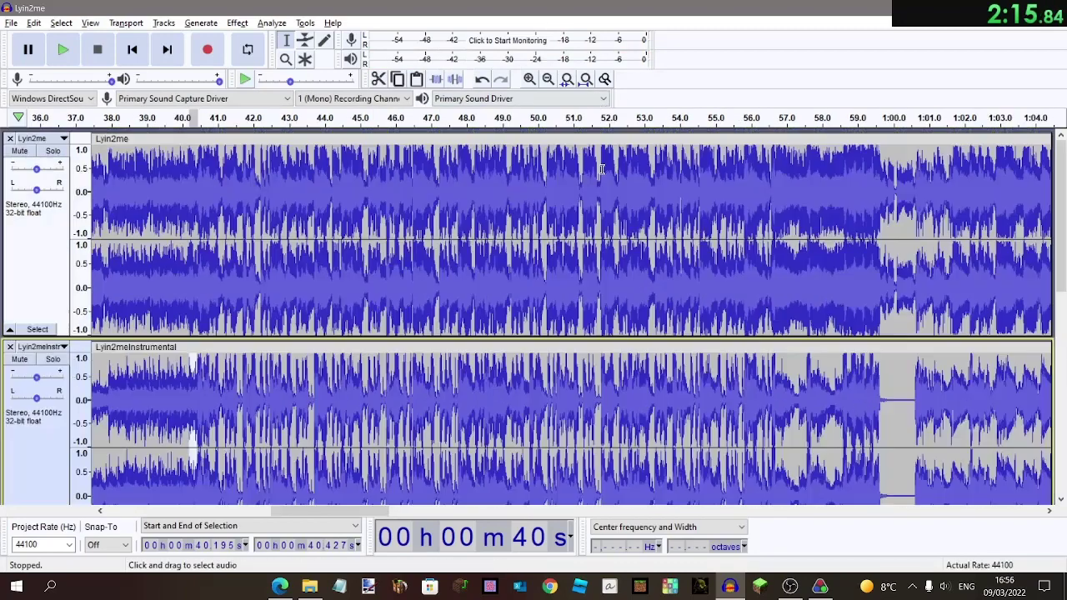
Play the mix from about 49.4 s and examine the Lyin2me tracks up to about 53 s.
{"action": "key", "text": "space"}
{"action": "scroll", "coordinate": [602, 169], "scroll_direction": "up", "scroll_amount": 2}
{"action": "scroll", "coordinate": [602, 171], "scroll_direction": "right", "scroll_amount": 20}
{"action": "left_click", "coordinate": [601, 173]}
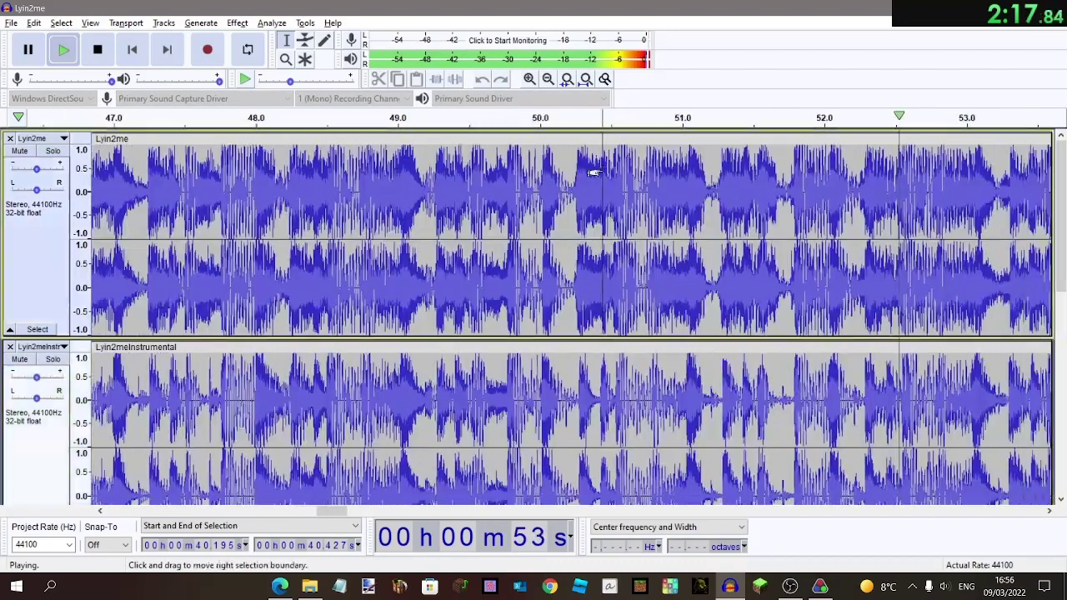
{"action": "left_click", "coordinate": [459, 192]}
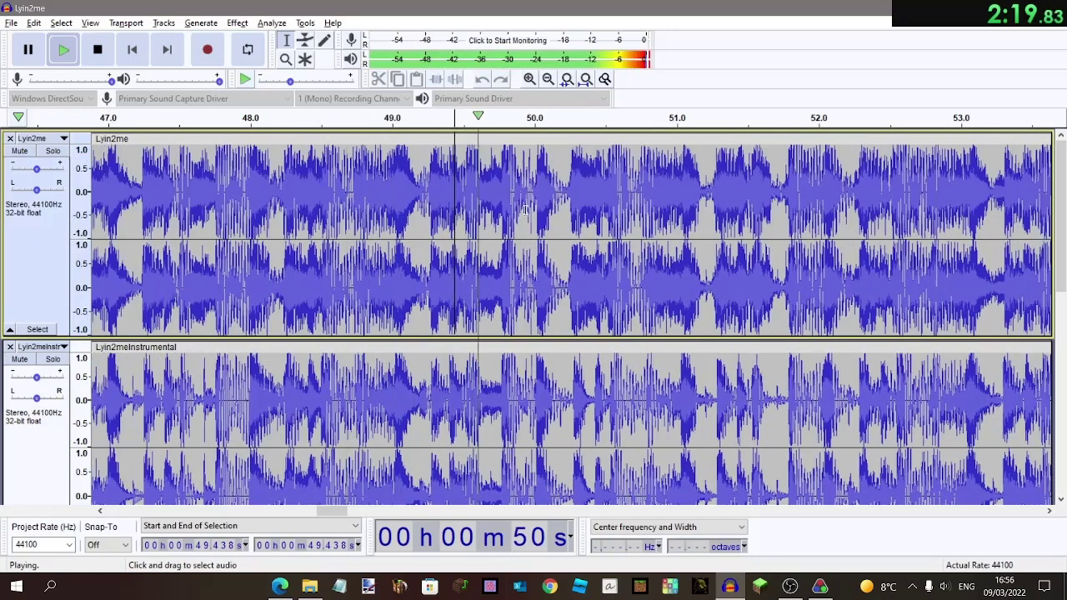
Delete the section from 50.264 to 54.299 s in both Lyin2me tracks and trim the join back to 50.258 s.
{"action": "left_click_drag", "start_coordinate": [820, 350], "coordinate": [792, 365]}
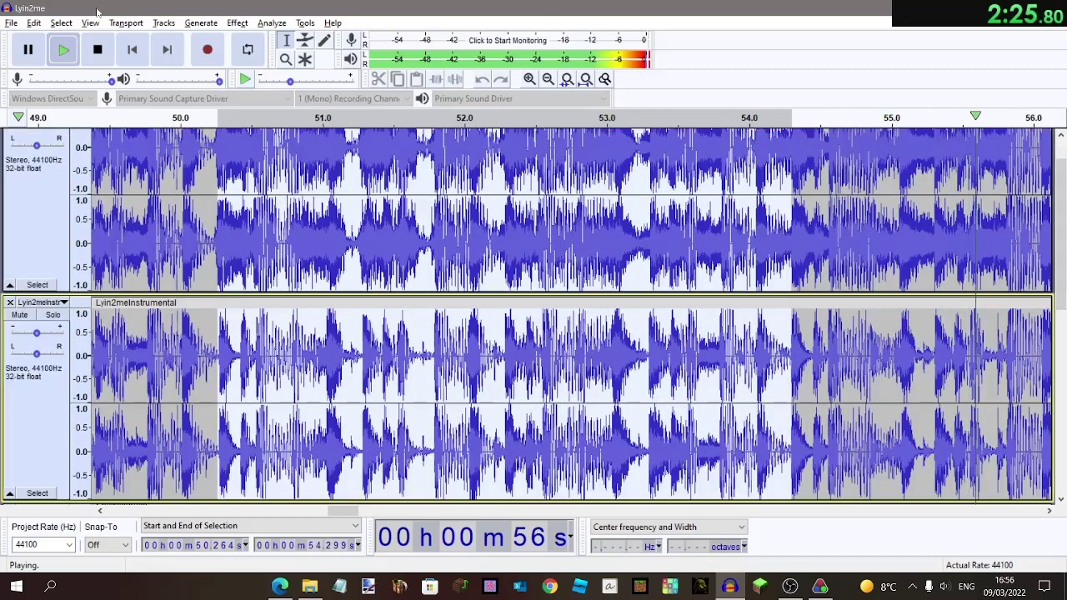
{"action": "left_click", "coordinate": [98, 50]}
{"action": "left_click", "coordinate": [63, 50]}
{"action": "scroll", "coordinate": [236, 271], "scroll_direction": "down", "scroll_amount": 3}
{"action": "scroll", "coordinate": [218, 302], "scroll_direction": "up", "scroll_amount": 3, "text": "ctrl"}
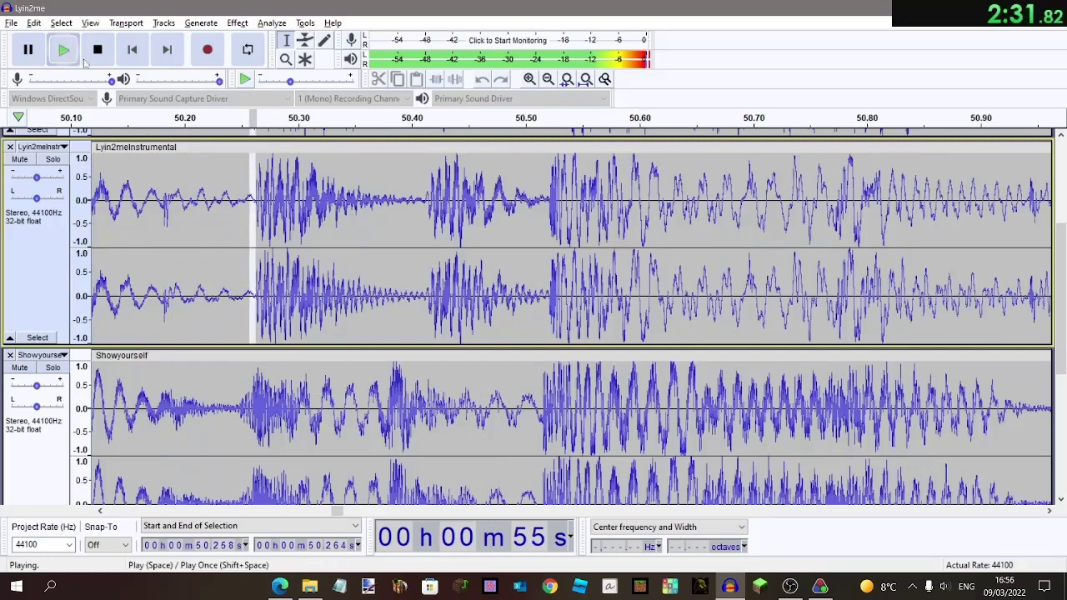
{"action": "scroll", "coordinate": [297, 227], "scroll_direction": "down", "scroll_amount": 4, "text": "ctrl"}
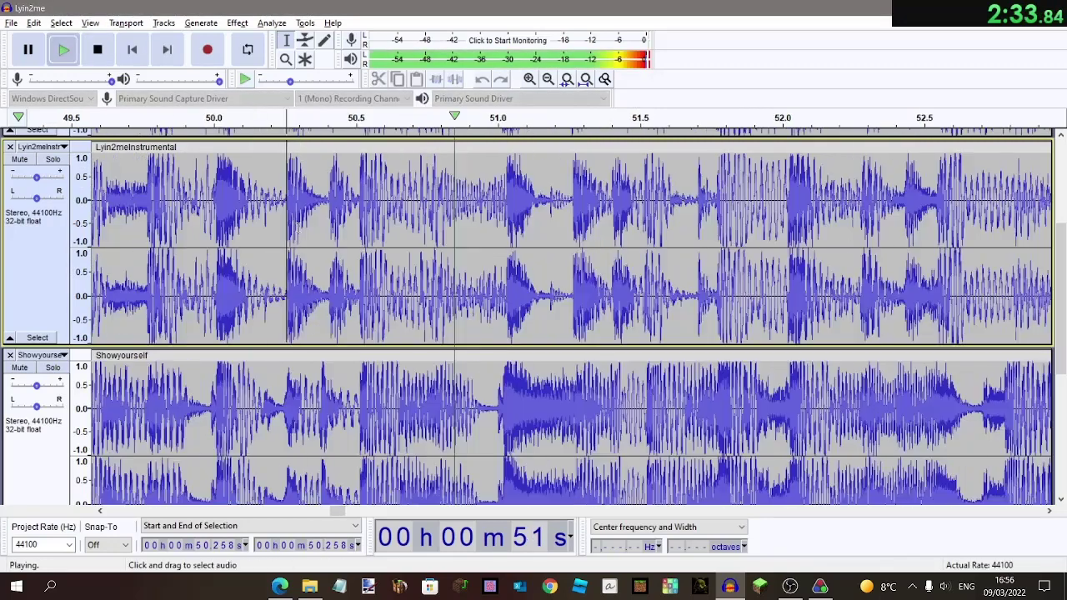
Select the Lyin2me vocal track from 47.113 to 56.351 s, ending just before the instrumental resumes.
{"action": "scroll", "coordinate": [297, 227], "scroll_direction": "down", "scroll_amount": 5}
{"action": "scroll", "coordinate": [297, 227], "scroll_direction": "right", "scroll_amount": 2}
{"action": "scroll", "coordinate": [298, 227], "scroll_direction": "up", "scroll_amount": 2}
{"action": "scroll", "coordinate": [298, 226], "scroll_direction": "right", "scroll_amount": 3}
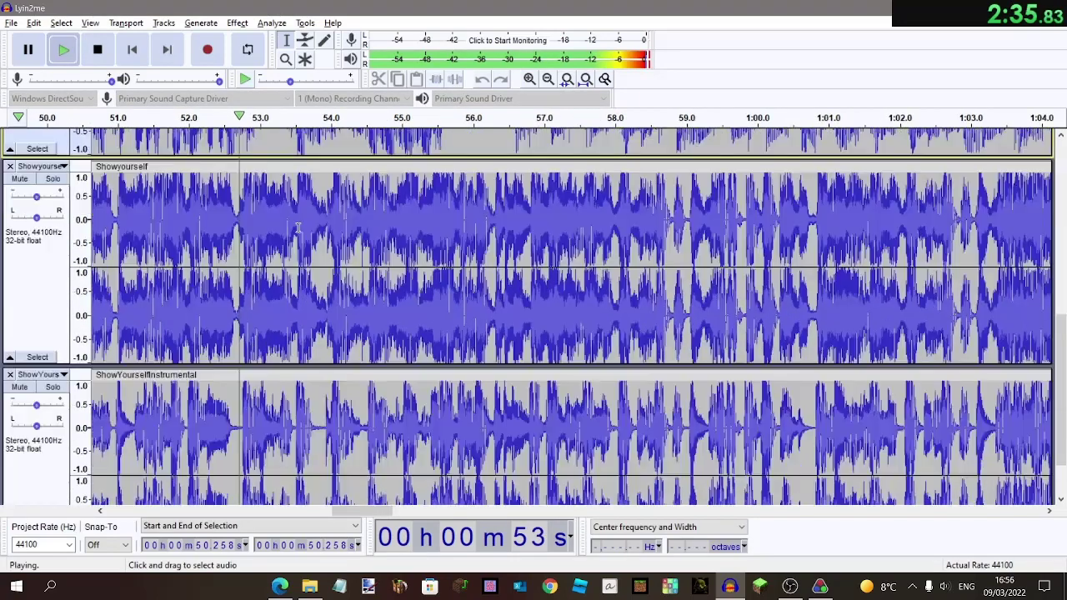
{"action": "scroll", "coordinate": [297, 227], "scroll_direction": "down", "scroll_amount": 1}
{"action": "scroll", "coordinate": [297, 227], "scroll_direction": "up", "scroll_amount": 4}
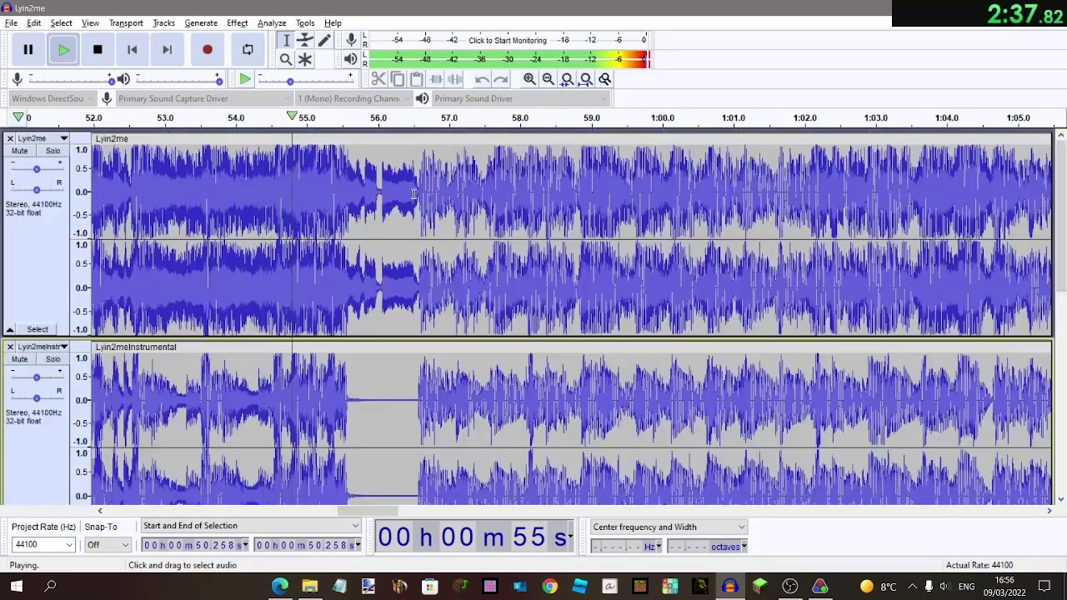
{"action": "scroll", "coordinate": [413, 193], "scroll_direction": "up", "scroll_amount": 2, "text": "ctrl"}
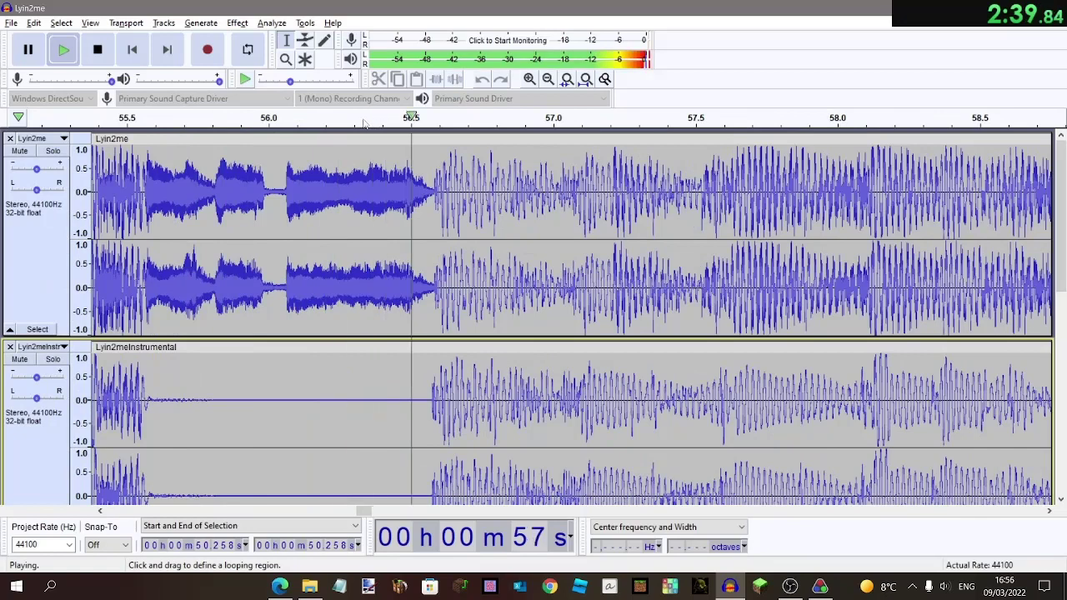
{"action": "left_click_drag", "start_coordinate": [368, 157], "coordinate": [1, 198]}
{"action": "scroll", "coordinate": [300, 167], "scroll_direction": "down", "scroll_amount": 3, "text": "ctrl"}
{"action": "key", "text": "space"}
{"action": "scroll", "coordinate": [302, 241], "scroll_direction": "left", "scroll_amount": 14}
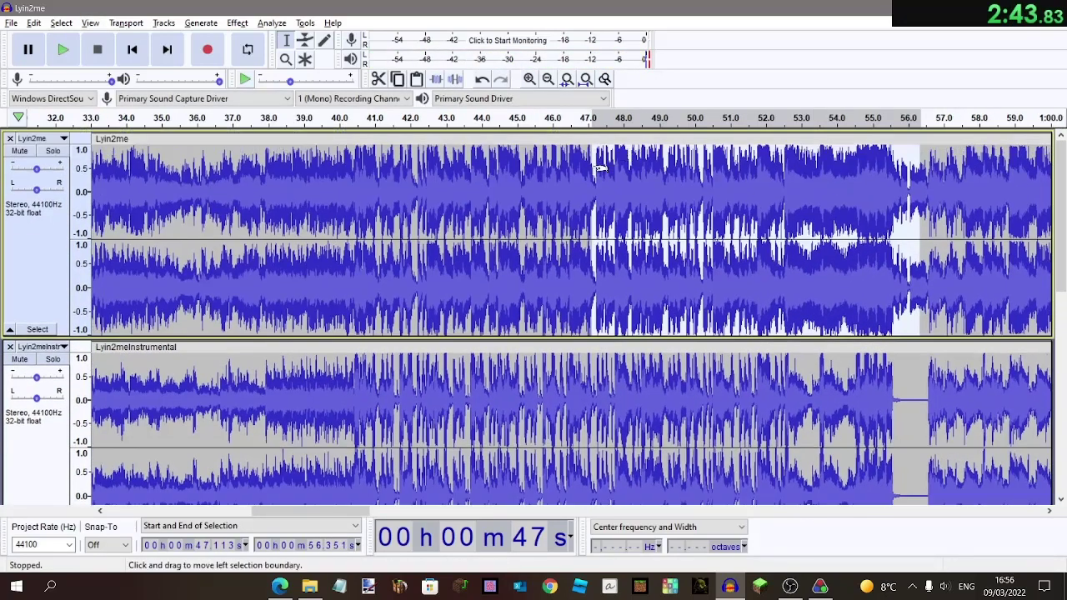
Extend the Lyin2me vocal selection's start back to 40.181 s, copy the section and paste it at 40.183 s.
{"action": "left_click_drag", "start_coordinate": [599, 155], "coordinate": [360, 165]}
{"action": "scroll", "coordinate": [361, 165], "scroll_direction": "up", "scroll_amount": 2, "text": "ctrl"}
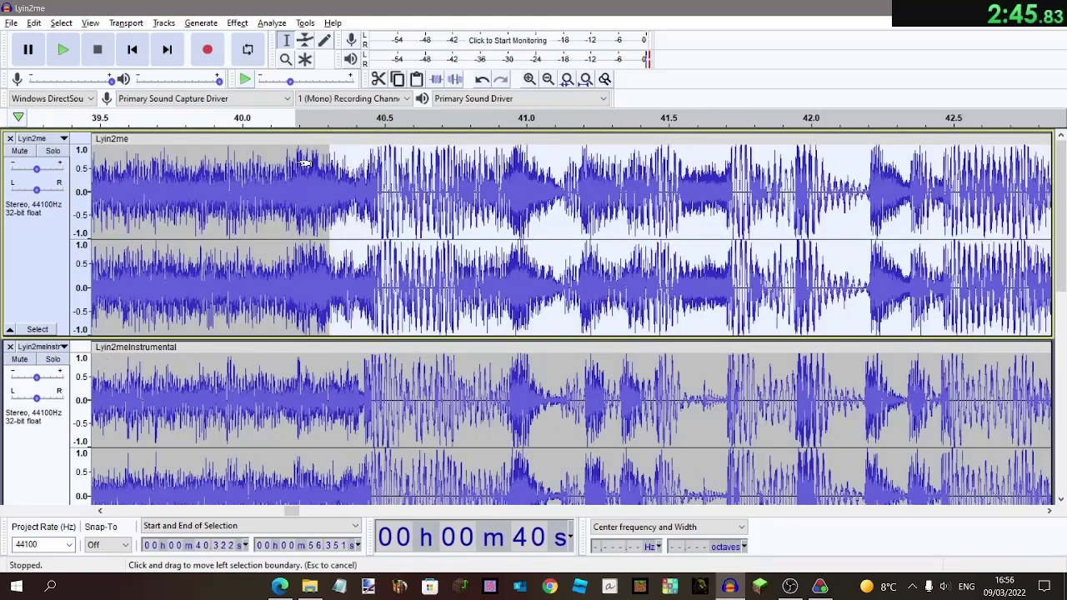
{"action": "key", "text": "space"}
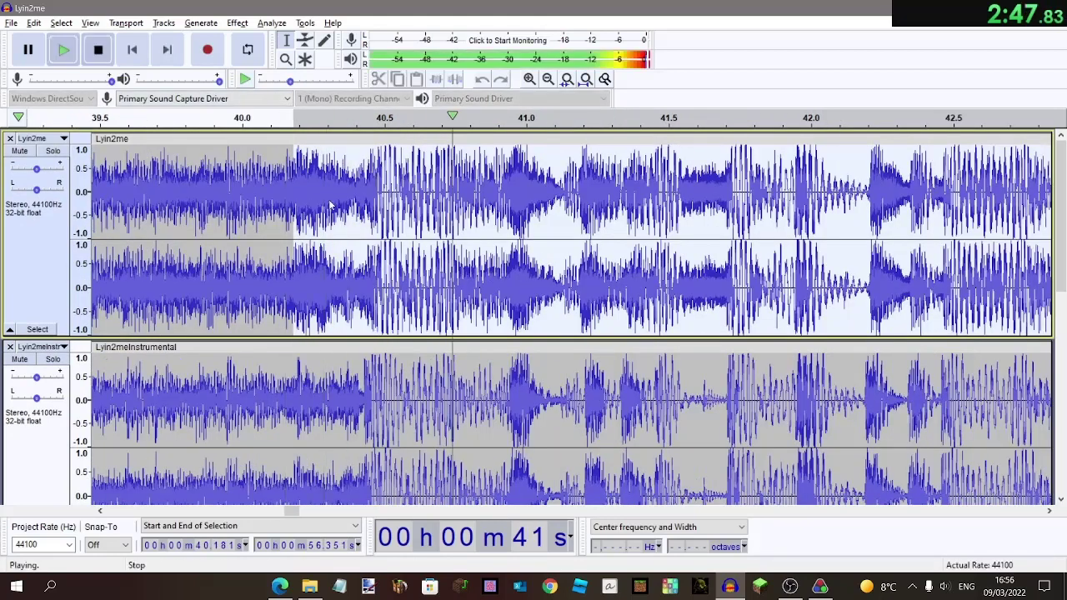
{"action": "key", "text": "space"}
{"action": "left_click", "coordinate": [299, 157]}
{"action": "left_click", "coordinate": [294, 156]}
{"action": "key", "text": "ctrl+v"}
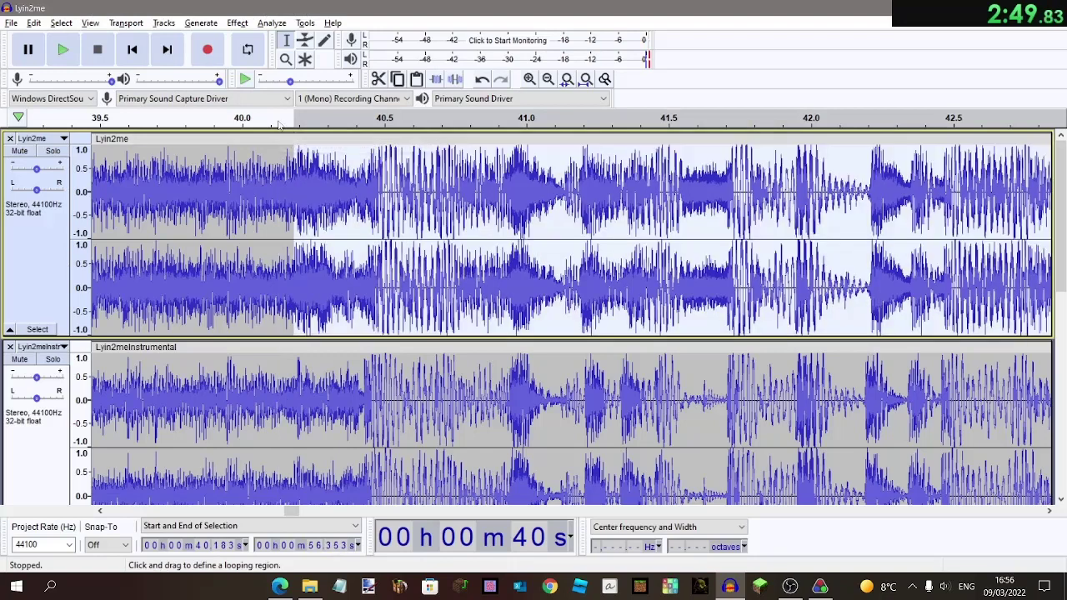
Silence the pasted section of the Lyin2me vocal track from 40.183 to 56.353 s.
{"action": "key", "text": "space"}
{"action": "scroll", "coordinate": [288, 275], "scroll_direction": "down", "scroll_amount": 2}
{"action": "left_click", "coordinate": [288, 285]}
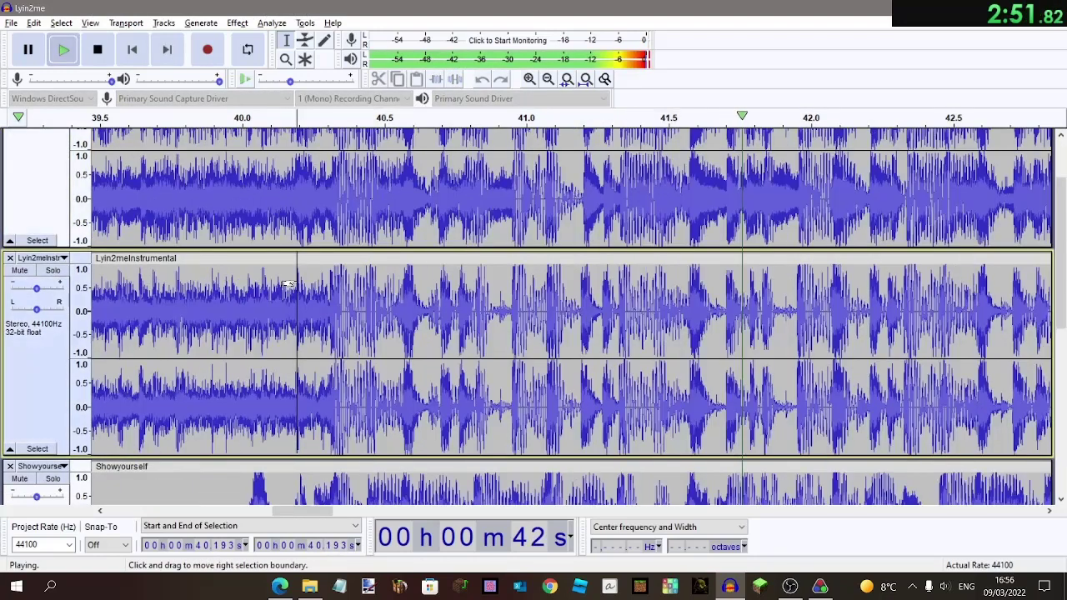
{"action": "scroll", "coordinate": [287, 285], "scroll_direction": "down", "scroll_amount": 2, "text": "ctrl"}
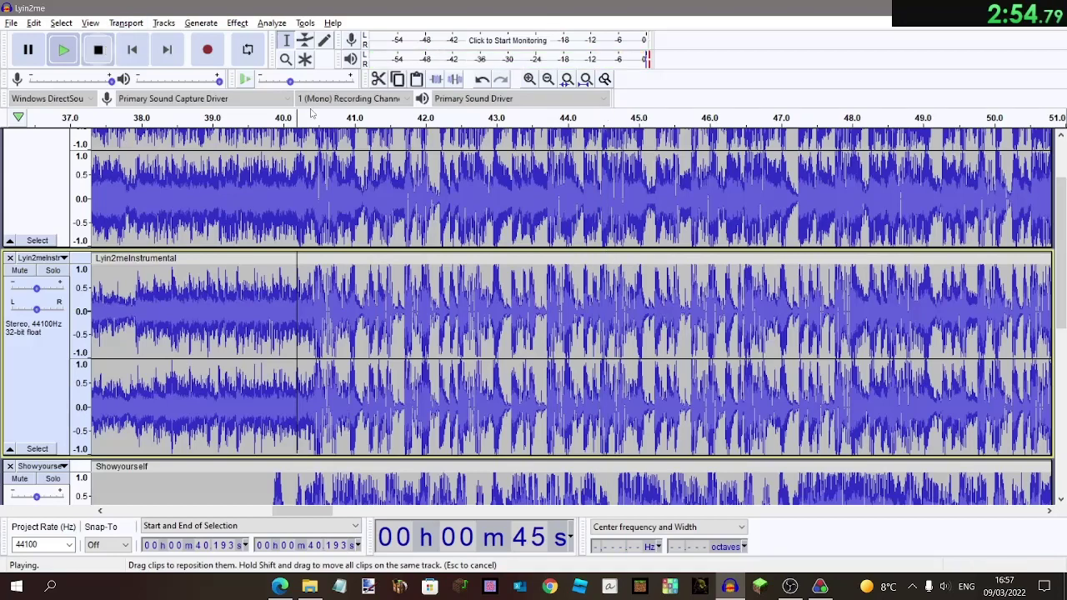
{"action": "scroll", "coordinate": [310, 191], "scroll_direction": "up", "scroll_amount": 2}
{"action": "left_click", "coordinate": [296, 192]}
{"action": "key", "text": "shift+k"}
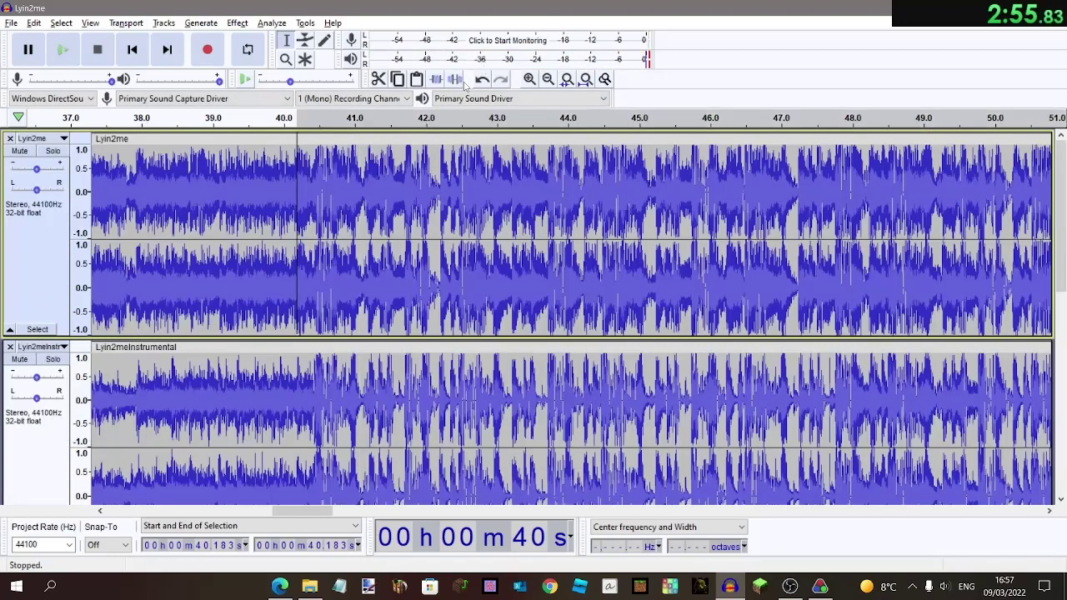
{"action": "key", "text": "ctrl+l"}
{"action": "scroll", "coordinate": [356, 291], "scroll_direction": "down", "scroll_amount": 5, "text": "ctrl"}
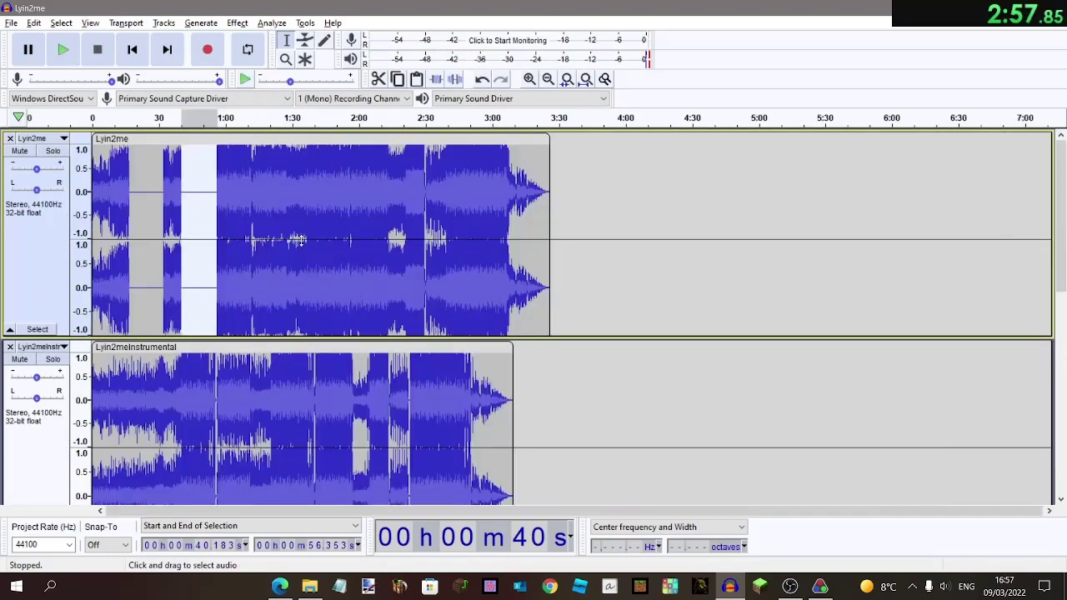
Try inserting silence into the Lyin2meInstrumental track from 40.186 to 56.355 s.
{"action": "scroll", "coordinate": [228, 214], "scroll_direction": "up", "scroll_amount": 3, "text": "ctrl"}
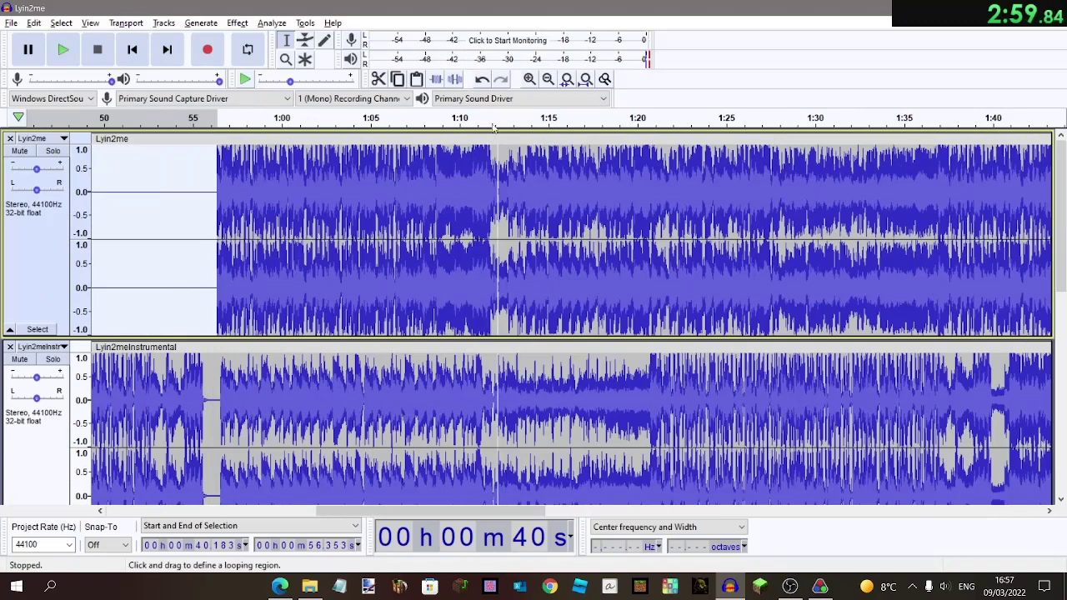
{"action": "scroll", "coordinate": [455, 169], "scroll_direction": "left", "scroll_amount": 4}
{"action": "scroll", "coordinate": [281, 212], "scroll_direction": "down", "scroll_amount": 3}
{"action": "left_click", "coordinate": [250, 213]}
{"action": "scroll", "coordinate": [254, 213], "scroll_direction": "up", "scroll_amount": 3, "text": "ctrl"}
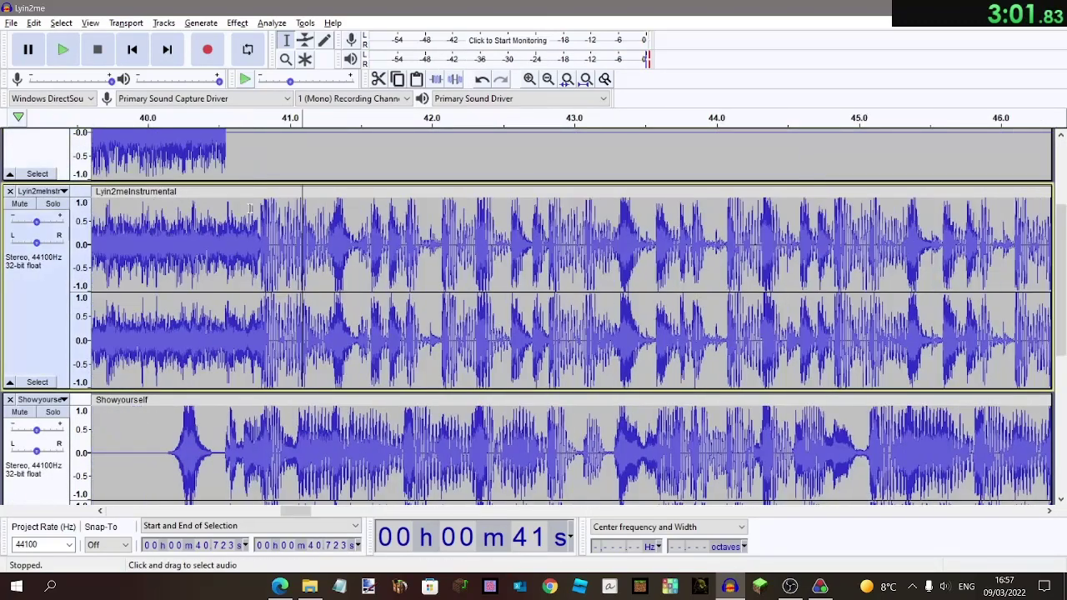
{"action": "left_click", "coordinate": [289, 142]}
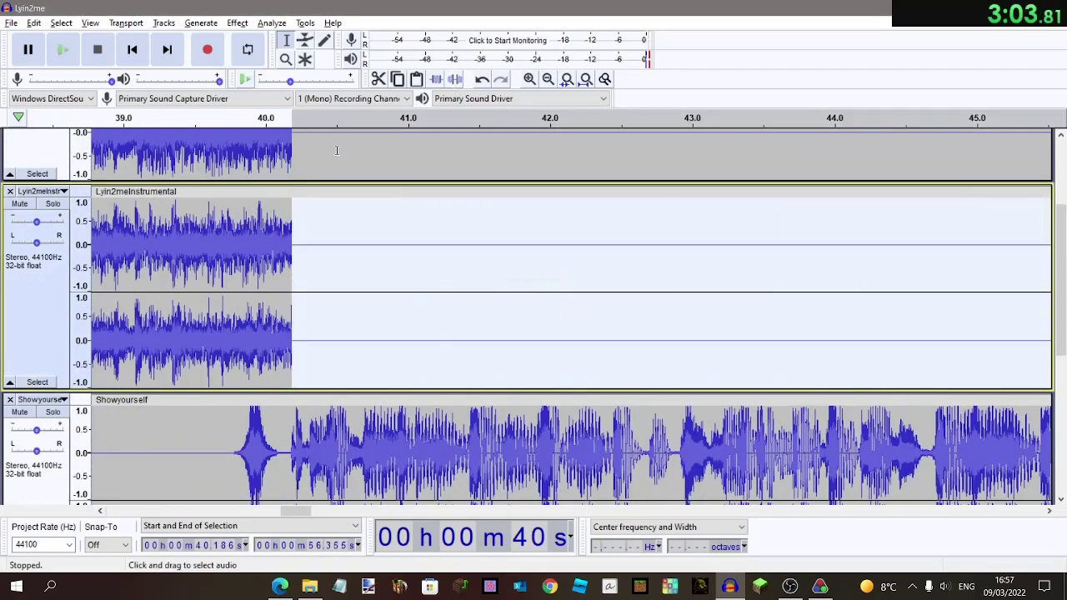
Insert silence into the Lyin2meInstrumental track at 56.199 s, in the gap before the music resumes.
{"action": "key", "text": "space"}
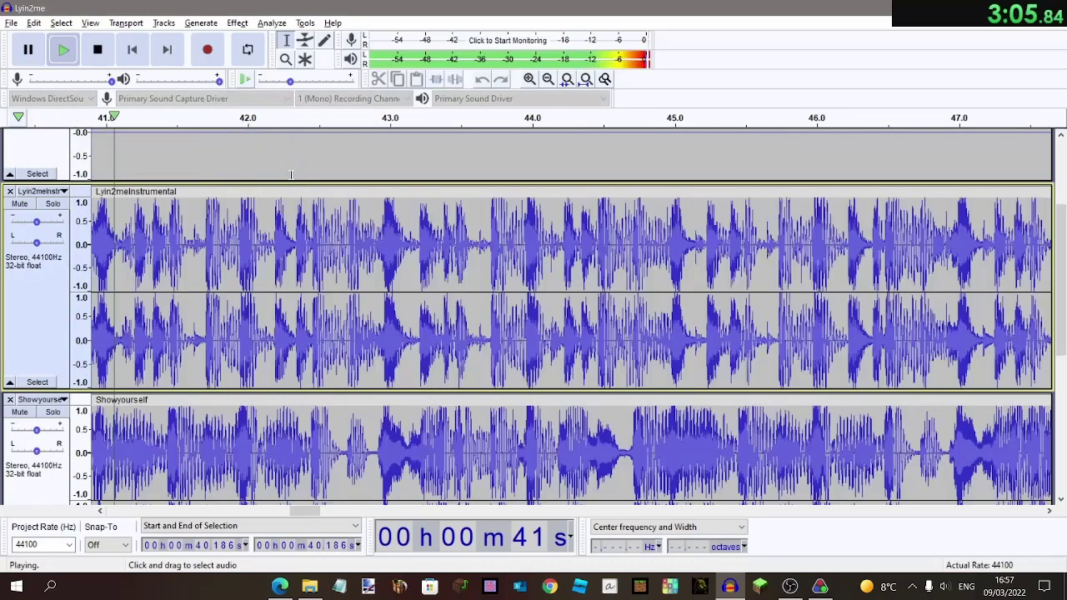
{"action": "scroll", "coordinate": [535, 229], "scroll_direction": "down", "scroll_amount": 2, "text": "ctrl"}
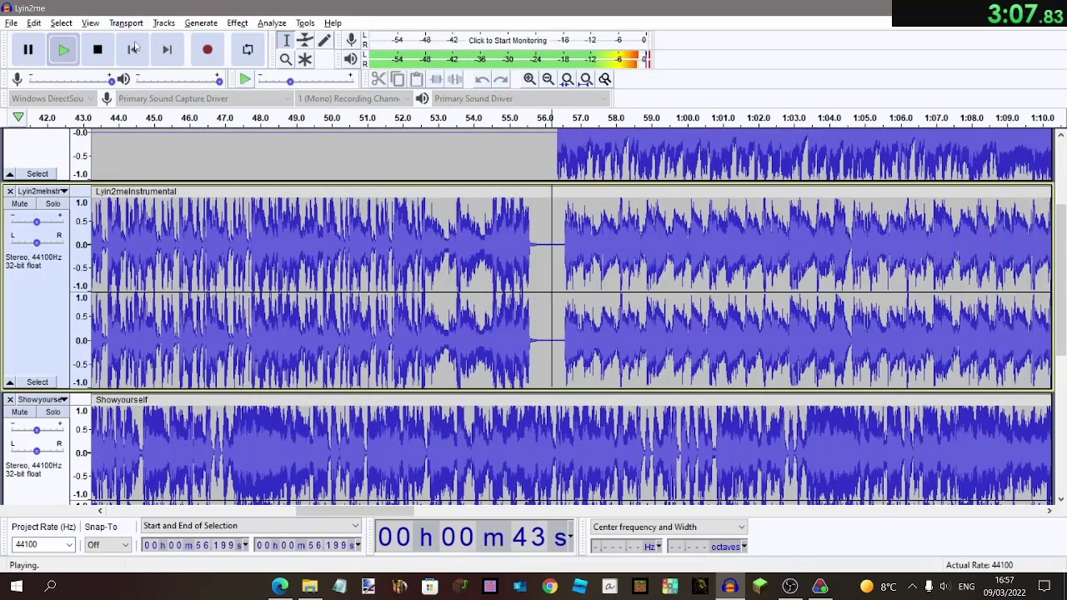
{"action": "left_click", "coordinate": [98, 49]}
{"action": "key", "text": "shift+k"}
{"action": "left_click", "coordinate": [454, 79]}
Delete a short slice of silence from 56.258 to about 56.32 s in the Lyin2me vocal track, just before its audio resumes.
{"action": "left_click", "coordinate": [501, 225]}
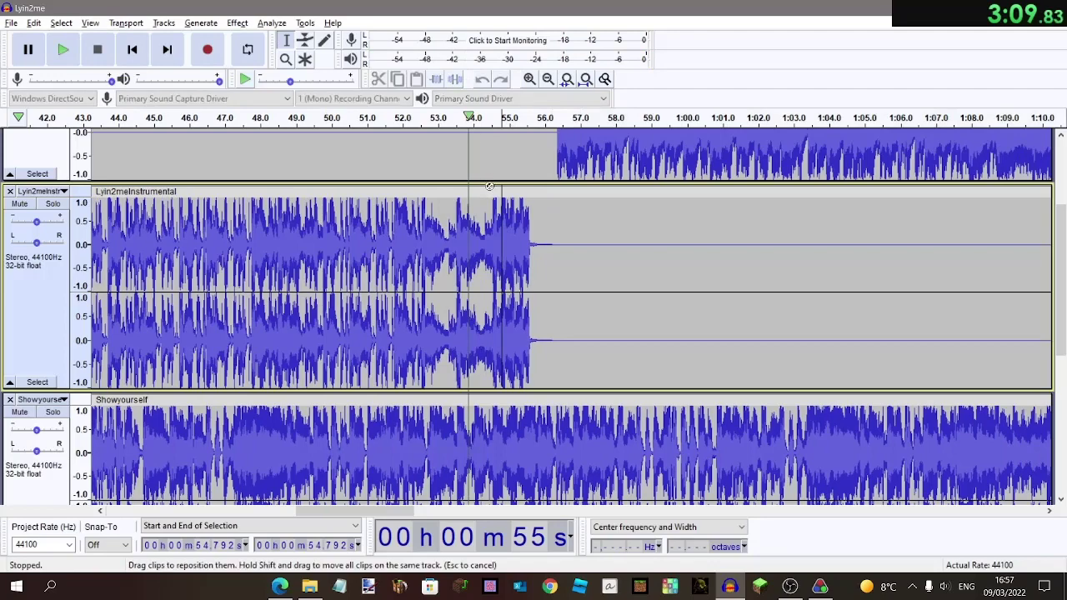
{"action": "key", "text": "space"}
{"action": "scroll", "coordinate": [490, 185], "scroll_direction": "up", "scroll_amount": 2, "text": "ctrl"}
{"action": "scroll", "coordinate": [490, 185], "scroll_direction": "up", "scroll_amount": 2}
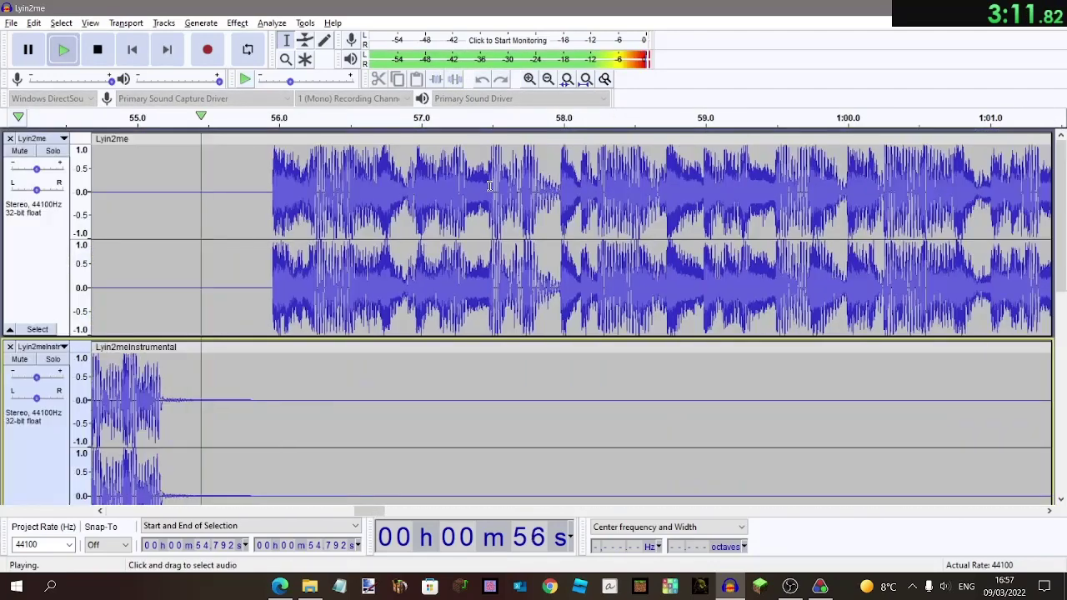
{"action": "scroll", "coordinate": [490, 186], "scroll_direction": "down", "scroll_amount": 10}
{"action": "scroll", "coordinate": [477, 185], "scroll_direction": "up", "scroll_amount": 6}
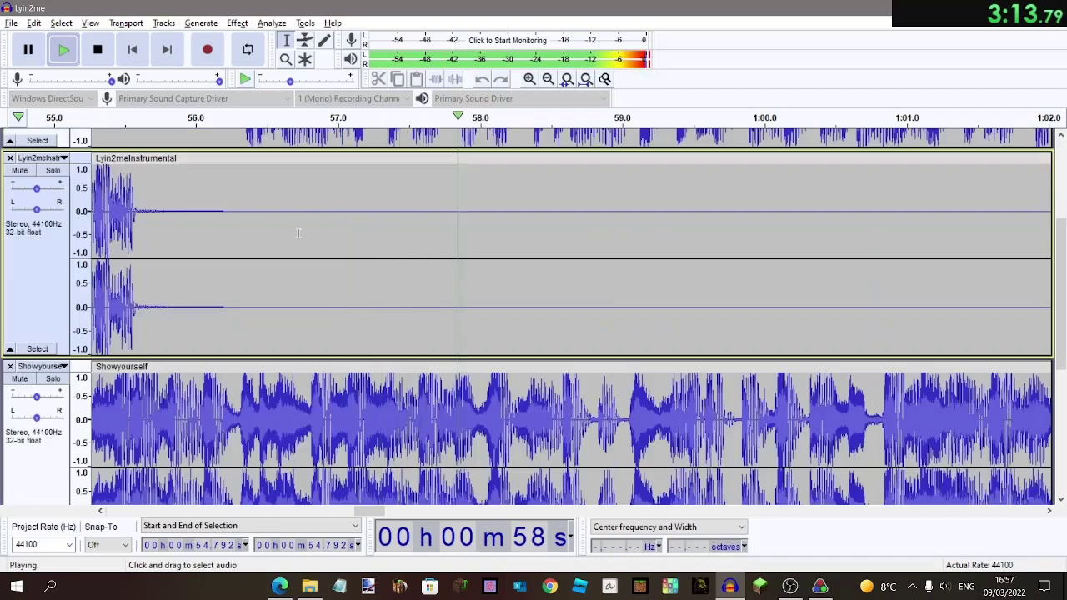
{"action": "scroll", "coordinate": [298, 233], "scroll_direction": "down", "scroll_amount": 4}
{"action": "scroll", "coordinate": [250, 174], "scroll_direction": "up", "scroll_amount": 5}
{"action": "left_click_drag", "start_coordinate": [242, 255], "coordinate": [233, 255]}
{"action": "left_click", "coordinate": [109, 56]}
{"action": "key", "text": "Delete"}
{"action": "key", "text": "space"}
Silence the Showyourself vocal track from 56.297 s to 1:08.143.
{"action": "scroll", "coordinate": [155, 215], "scroll_direction": "down", "scroll_amount": 8}
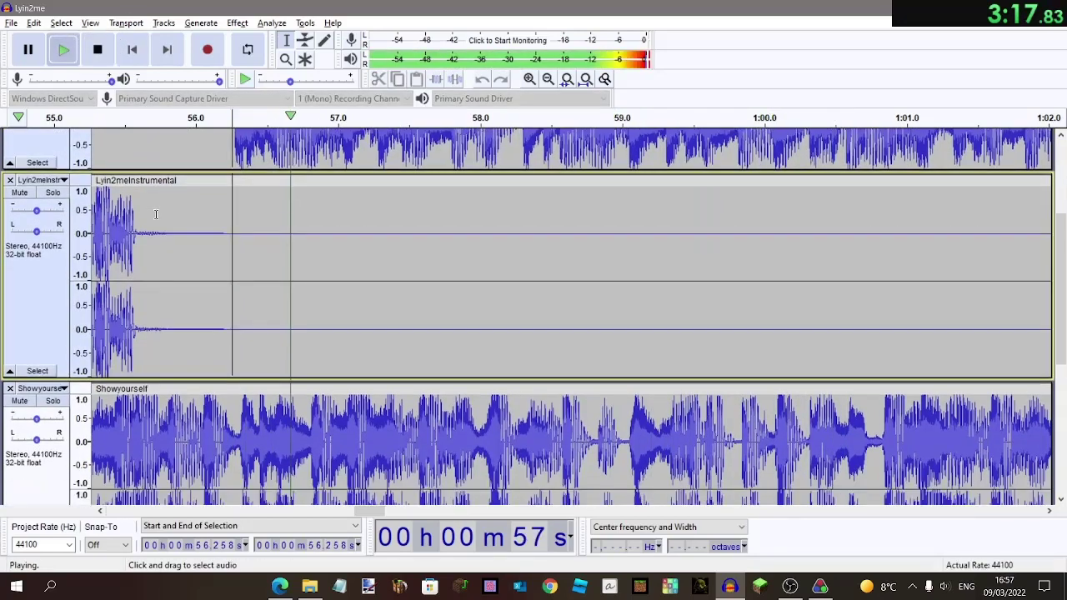
{"action": "left_click_drag", "start_coordinate": [237, 274], "coordinate": [499, 321]}
{"action": "scroll", "coordinate": [497, 322], "scroll_direction": "down", "scroll_amount": 2}
{"action": "left_click_drag", "start_coordinate": [917, 300], "coordinate": [708, 261]}
{"action": "scroll", "coordinate": [807, 277], "scroll_direction": "up", "scroll_amount": 2}
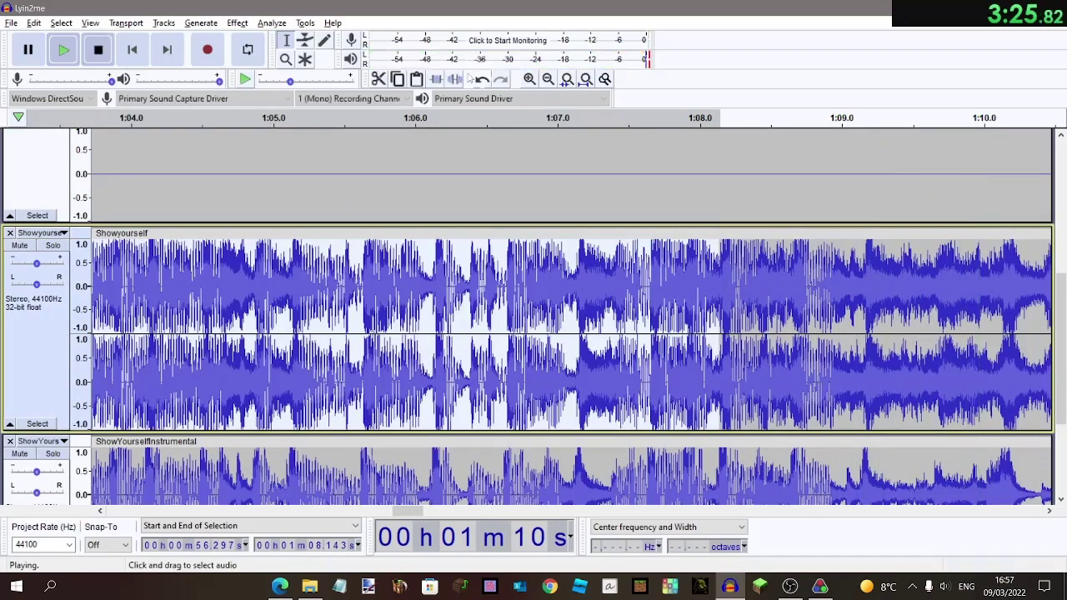
{"action": "left_click", "coordinate": [455, 79]}
{"action": "scroll", "coordinate": [495, 172], "scroll_direction": "up", "scroll_amount": 2}
{"action": "left_click", "coordinate": [505, 254]}
{"action": "key", "text": "space"}
Copy the ShowYourselfInstrumental section from 1:08.158 to 1:10.122 and paste it at the section's start.
{"action": "scroll", "coordinate": [514, 256], "scroll_direction": "right", "scroll_amount": 9}
{"action": "scroll", "coordinate": [515, 256], "scroll_direction": "up", "scroll_amount": 4}
{"action": "scroll", "coordinate": [515, 256], "scroll_direction": "down", "scroll_amount": 8}
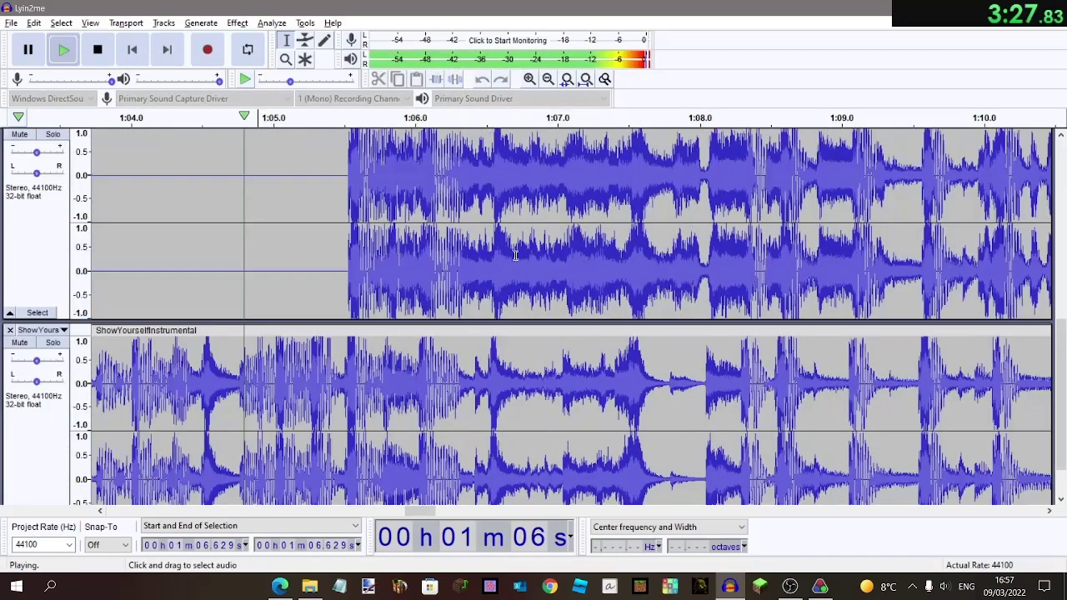
{"action": "scroll", "coordinate": [515, 256], "scroll_direction": "down", "scroll_amount": 2}
{"action": "scroll", "coordinate": [515, 256], "scroll_direction": "right", "scroll_amount": 1}
{"action": "left_click_drag", "start_coordinate": [691, 336], "coordinate": [611, 296]}
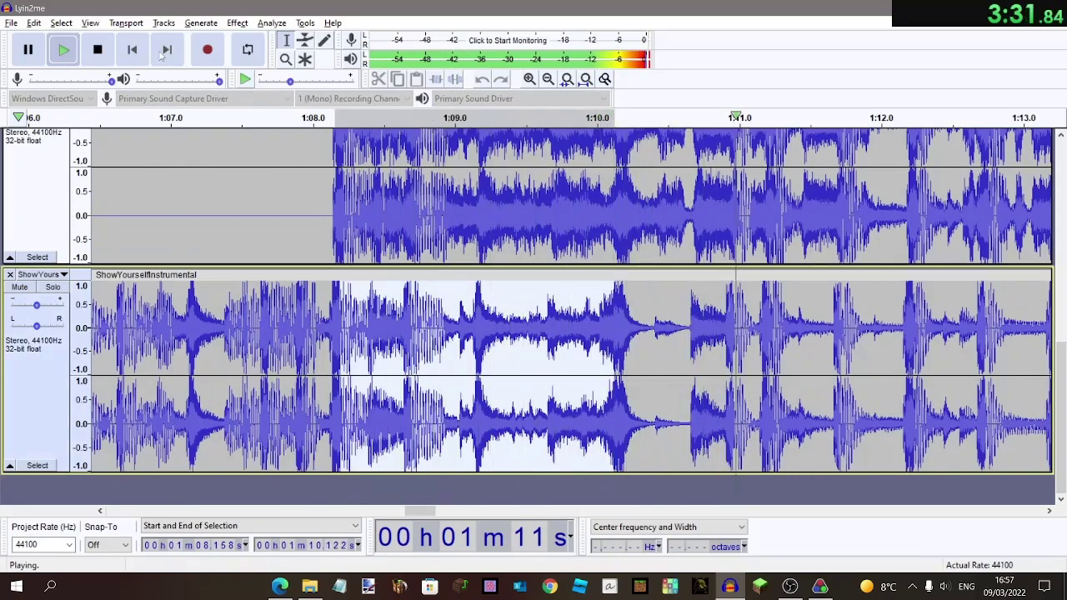
{"action": "left_click", "coordinate": [349, 292]}
{"action": "left_click", "coordinate": [334, 288]}
{"action": "key", "text": "ctrl+v"}
Paste the copied section into the silent part of the Showyourself vocal track at about 1:08.0 and silence it.
{"action": "left_click", "coordinate": [315, 240]}
{"action": "key", "text": "ctrl+v"}
{"action": "left_click", "coordinate": [455, 80]}
{"action": "left_click", "coordinate": [476, 147]}
{"action": "key", "text": "Up"}
{"action": "key", "text": "space"}
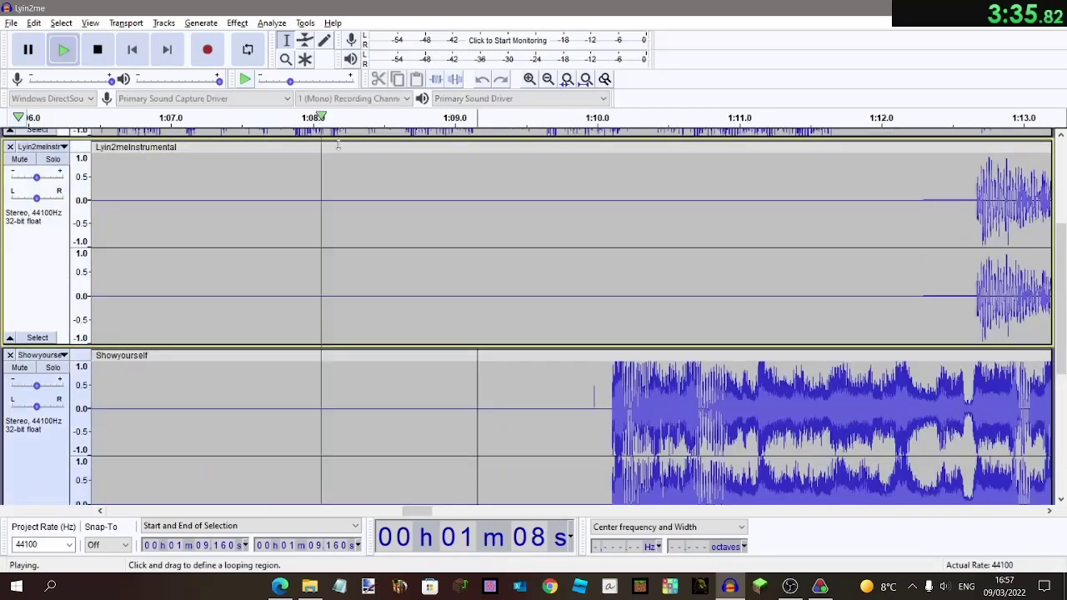
Slow the tempo of the short selection from 1:09.975 to 1:10.014 in the Showyourself and ShowYourselfInstrumental tracks.
{"action": "scroll", "coordinate": [374, 180], "scroll_direction": "down", "scroll_amount": 5}
{"action": "scroll", "coordinate": [374, 180], "scroll_direction": "down", "scroll_amount": 1}
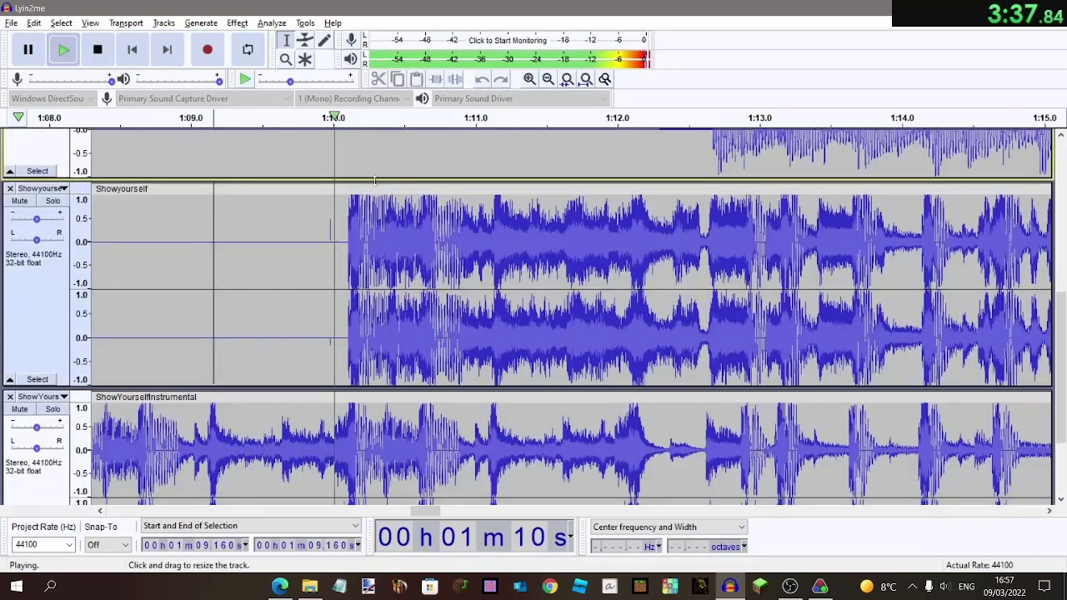
{"action": "scroll", "coordinate": [374, 180], "scroll_direction": "up", "scroll_amount": 2}
{"action": "scroll", "coordinate": [374, 180], "scroll_direction": "down", "scroll_amount": 3}
{"action": "left_click_drag", "start_coordinate": [335, 234], "coordinate": [329, 390]}
{"action": "left_click", "coordinate": [100, 50]}
{"action": "key", "text": "ctrl+r"}
{"action": "left_click", "coordinate": [495, 245]}
{"action": "left_click", "coordinate": [560, 381]}
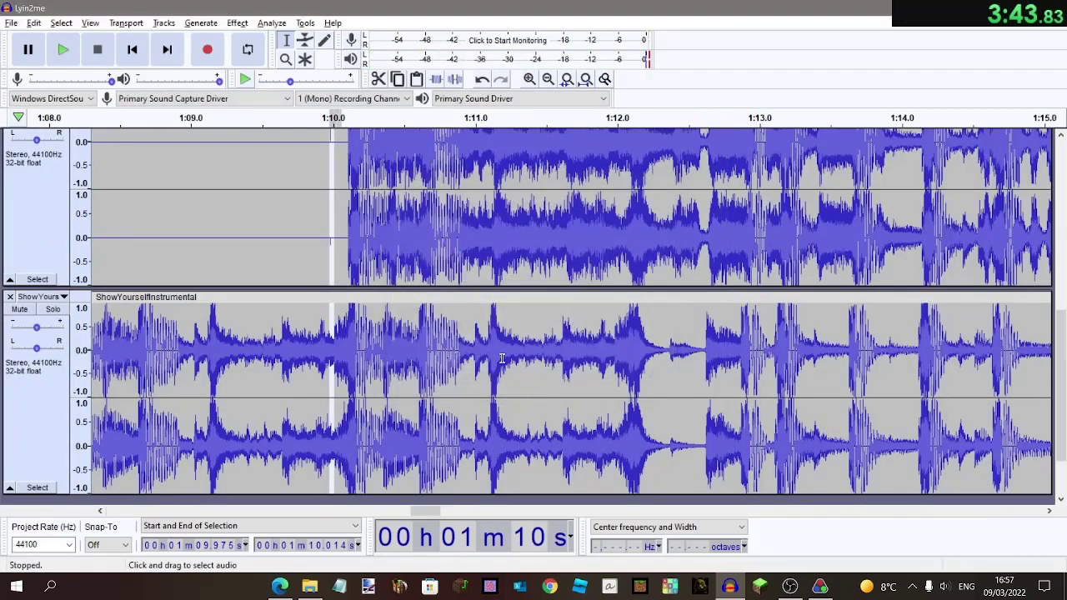
{"action": "left_click", "coordinate": [470, 250]}
{"action": "left_click", "coordinate": [308, 121]}
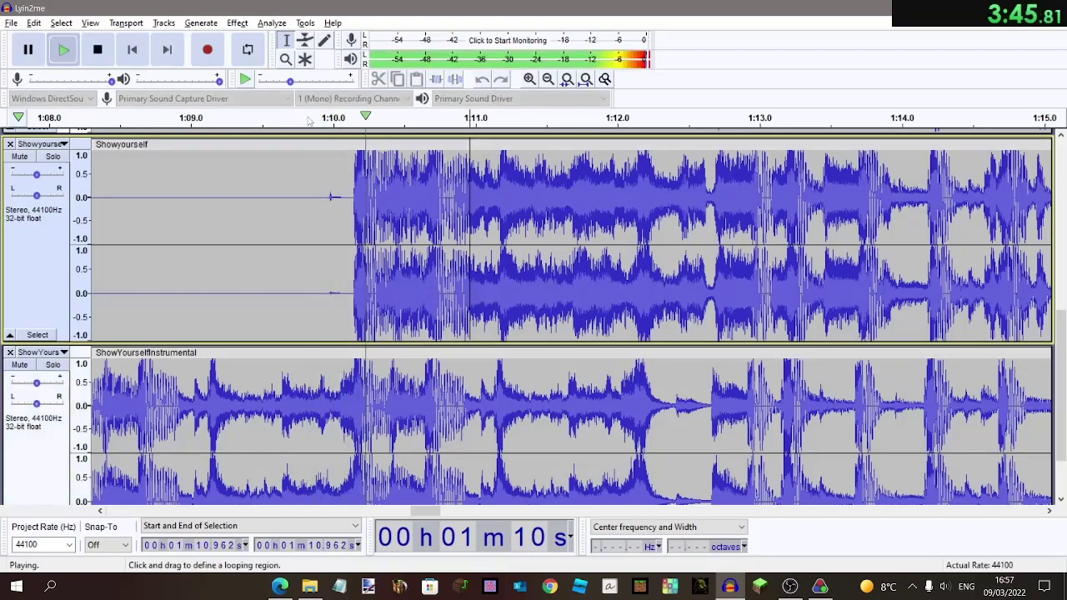
Select the Lyin2me vocal track from 1:12.667, where the instrumental resumes, to 1:18.832.
{"action": "scroll", "coordinate": [331, 225], "scroll_direction": "up", "scroll_amount": 5}
{"action": "scroll", "coordinate": [331, 225], "scroll_direction": "right", "scroll_amount": 2}
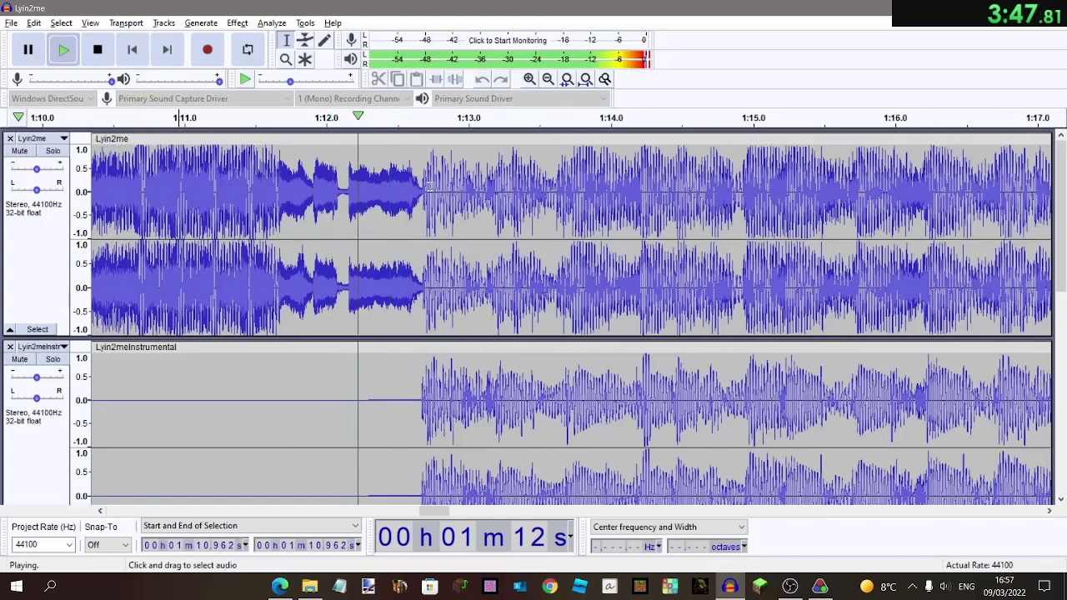
{"action": "left_click_drag", "start_coordinate": [421, 191], "coordinate": [442, 230]}
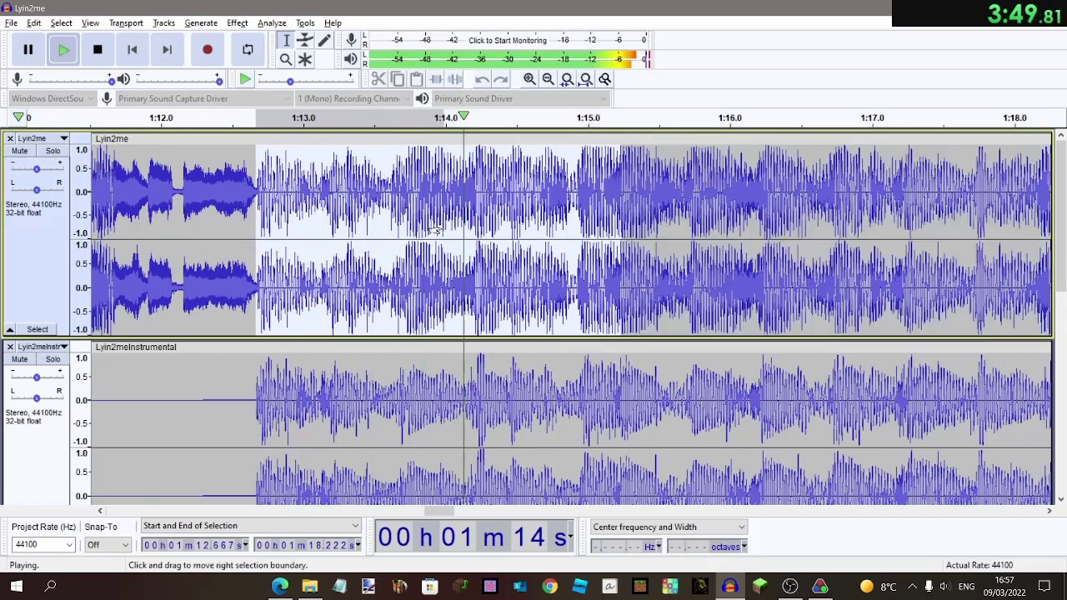
{"action": "scroll", "coordinate": [442, 231], "scroll_direction": "down", "scroll_amount": 2}
{"action": "left_click_drag", "start_coordinate": [607, 218], "coordinate": [615, 218]}
{"action": "scroll", "coordinate": [615, 219], "scroll_direction": "up", "scroll_amount": 3}
Switch to OBS to check the running recording and return to Audacity.
{"action": "key", "text": "alt+Tab"}
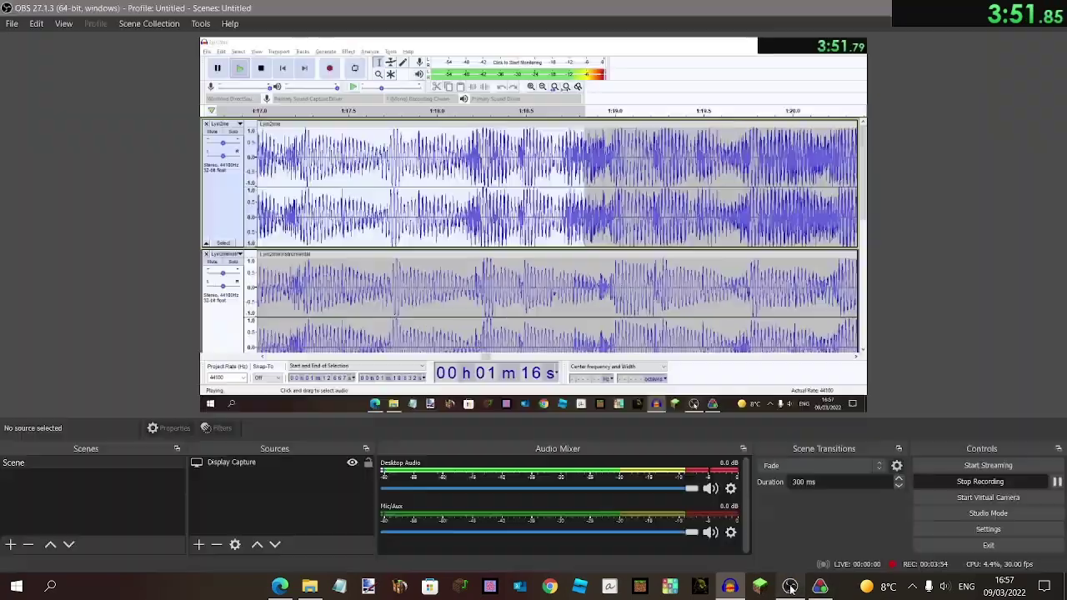
{"action": "key", "text": "alt+Tab"}
Extend the Lyin2me vocal selection's end to 1:20.713 and silence the selection.
{"action": "scroll", "coordinate": [377, 236], "scroll_direction": "down", "scroll_amount": 2}
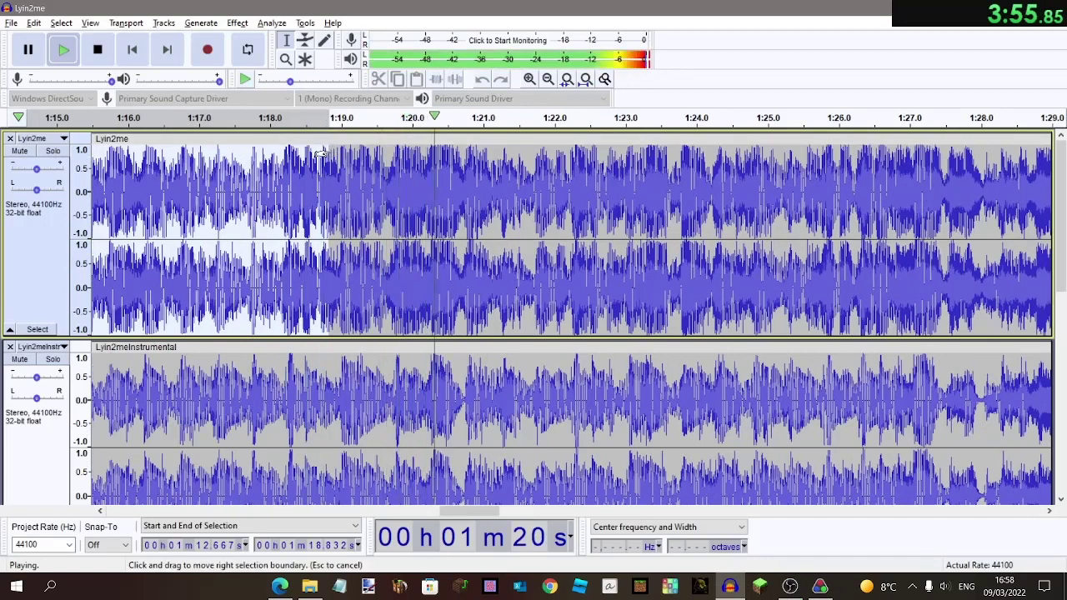
{"action": "left_click_drag", "start_coordinate": [321, 153], "coordinate": [451, 172]}
{"action": "key", "text": "space"}
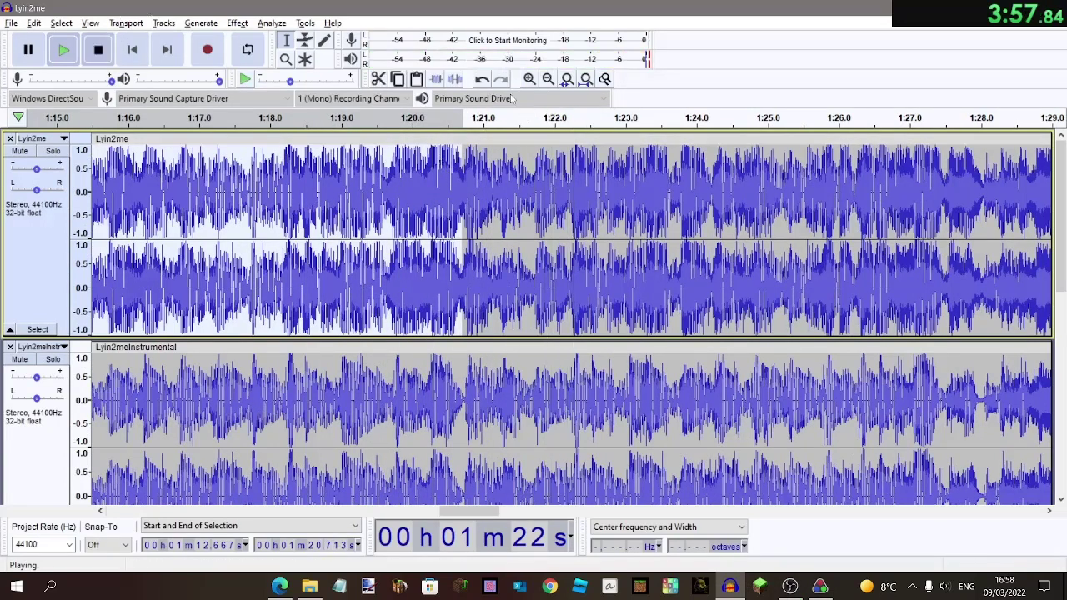
{"action": "left_click", "coordinate": [556, 208]}
{"action": "left_click", "coordinate": [217, 118]}
Silence the Showyourself vocal track from 1:20.215 to 1:25.784.
{"action": "scroll", "coordinate": [324, 217], "scroll_direction": "down", "scroll_amount": 5}
{"action": "scroll", "coordinate": [325, 217], "scroll_direction": "up", "scroll_amount": 1}
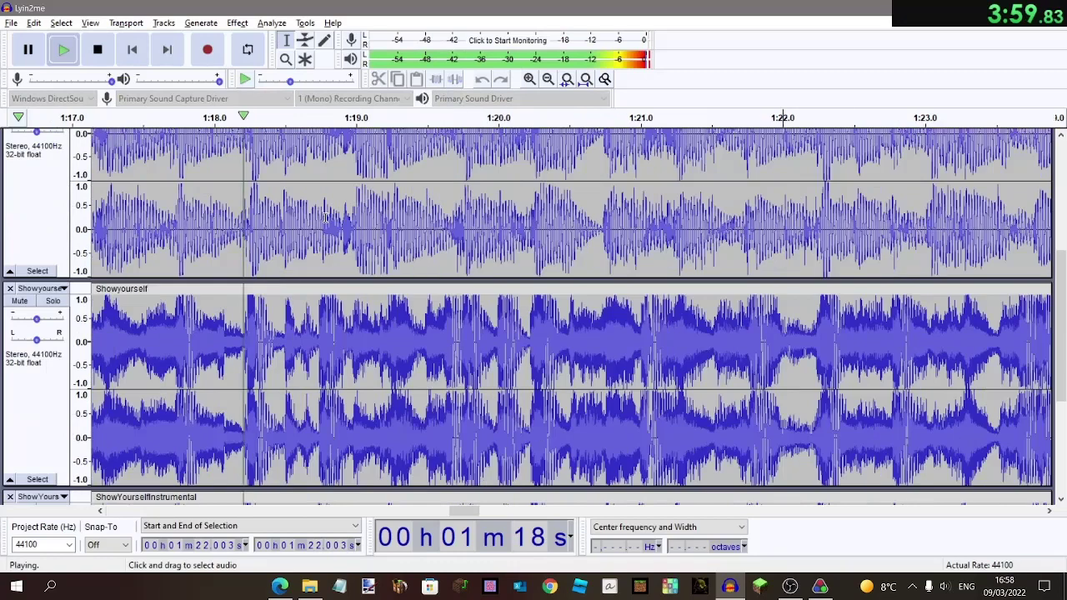
{"action": "scroll", "coordinate": [325, 218], "scroll_direction": "down", "scroll_amount": 1}
{"action": "scroll", "coordinate": [325, 218], "scroll_direction": "down", "scroll_amount": 1}
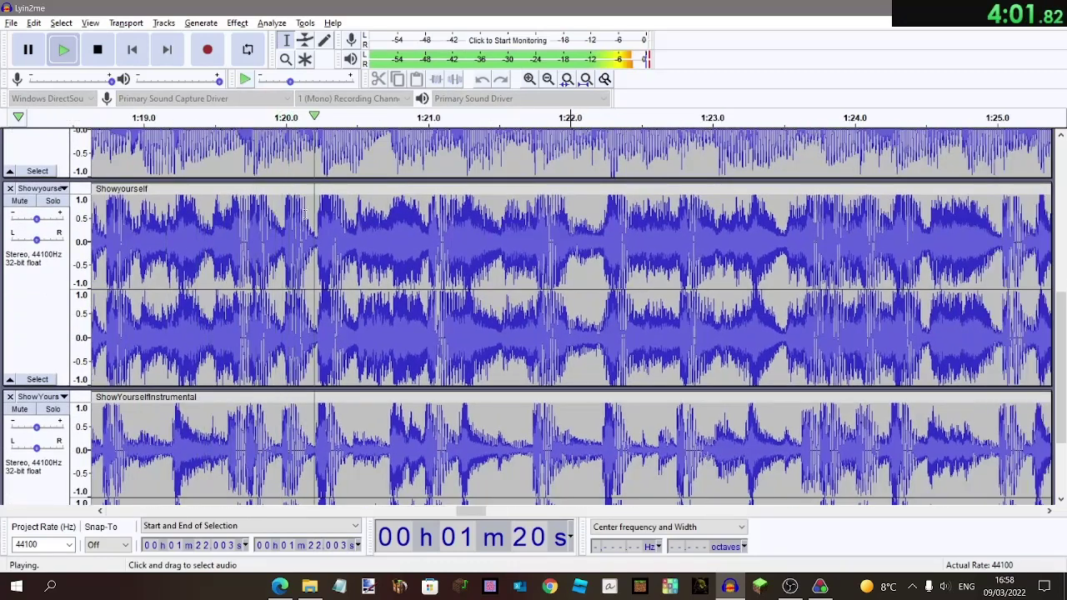
{"action": "left_click_drag", "start_coordinate": [316, 218], "coordinate": [537, 249]}
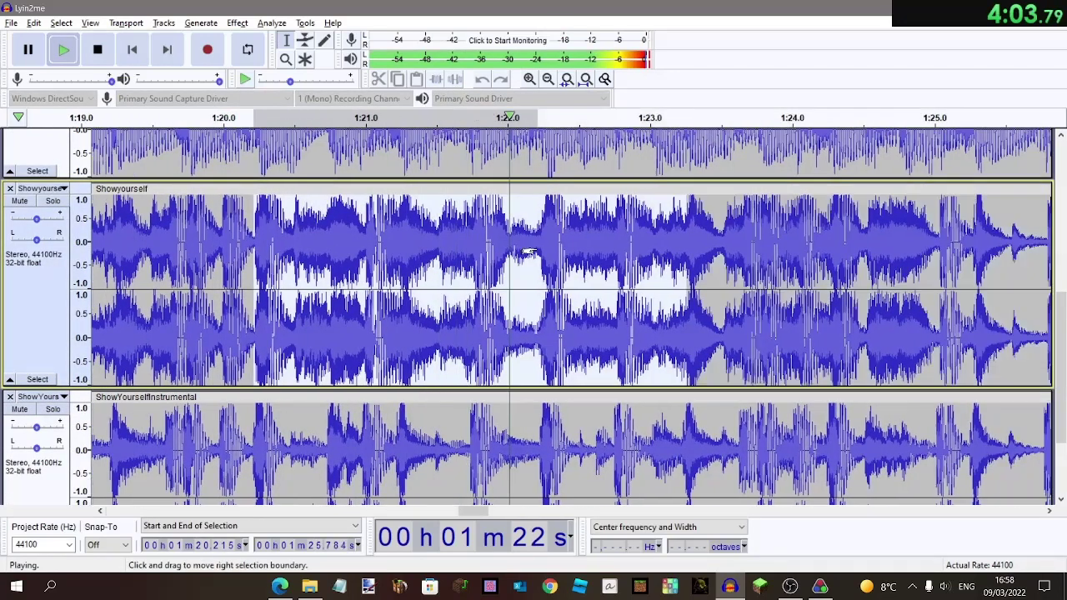
{"action": "scroll", "coordinate": [537, 248], "scroll_direction": "down", "scroll_amount": 2}
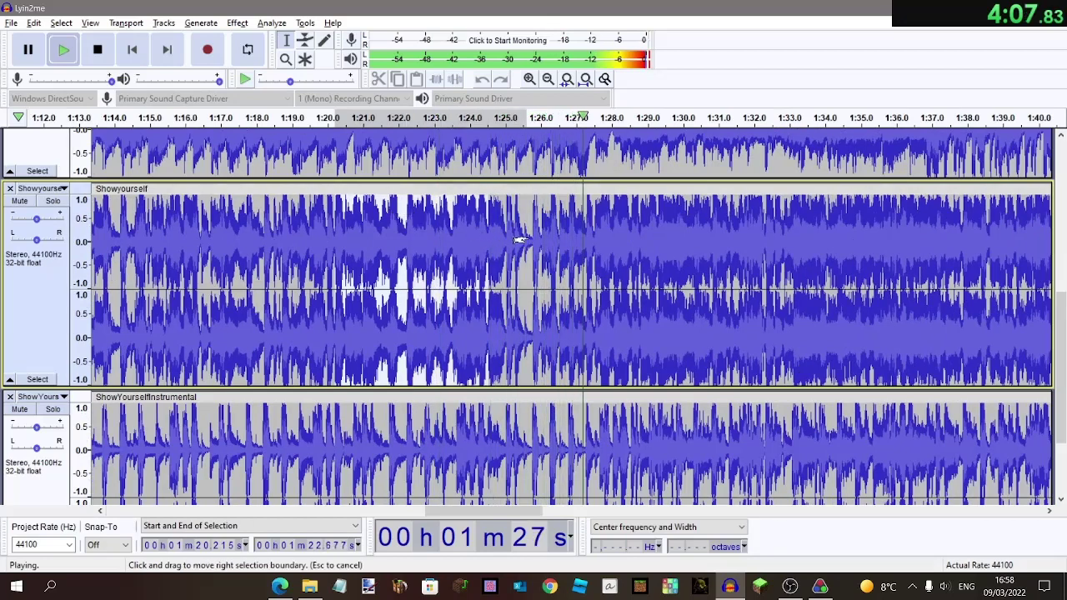
{"action": "left_click", "coordinate": [101, 51]}
{"action": "key", "text": "ctrl+l"}
Play the mix from about 1:17 and check how the silenced Lyin2me and Showyourself vocal passages alternate.
{"action": "double_click", "coordinate": [200, 208]}
{"action": "left_click", "coordinate": [205, 118]}
{"action": "scroll", "coordinate": [328, 167], "scroll_direction": "up", "scroll_amount": 5}
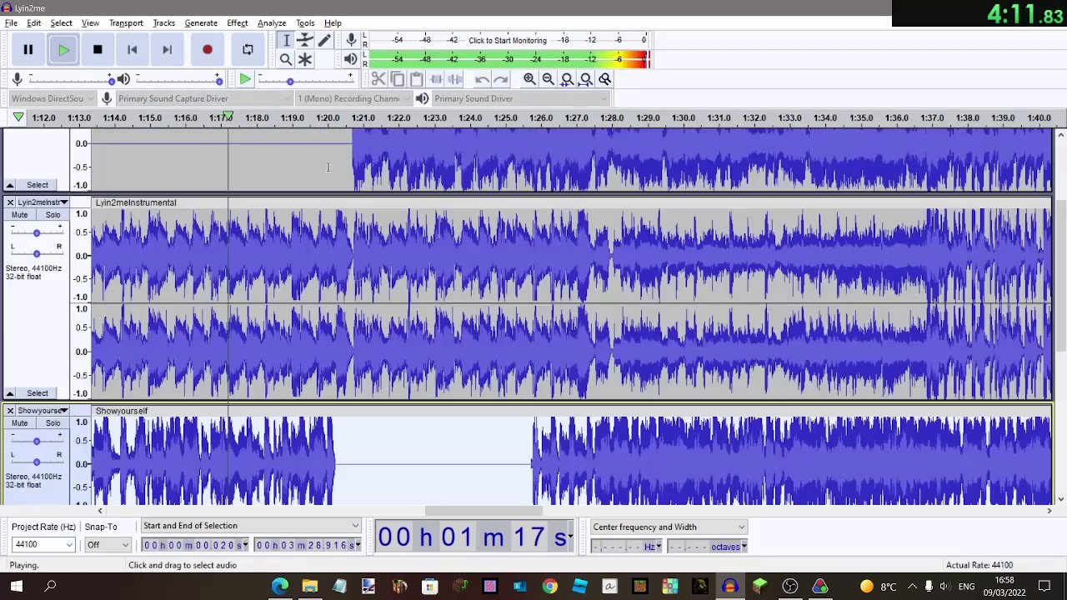
{"action": "scroll", "coordinate": [327, 167], "scroll_direction": "up", "scroll_amount": 2, "text": "ctrl"}
{"action": "scroll", "coordinate": [327, 167], "scroll_direction": "down", "scroll_amount": 3}
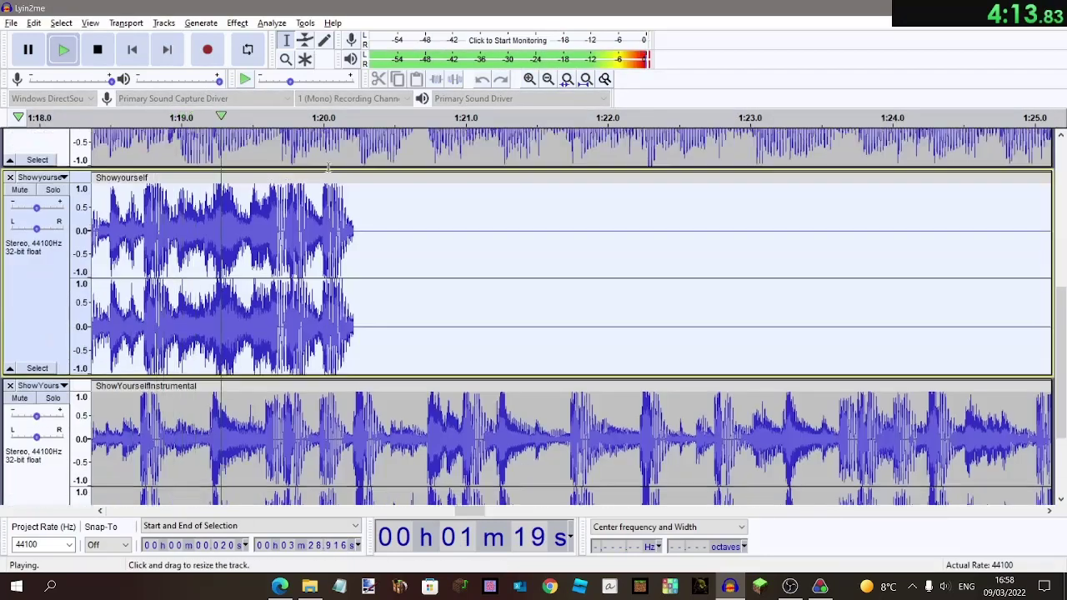
{"action": "scroll", "coordinate": [327, 167], "scroll_direction": "down", "scroll_amount": 1, "text": "ctrl"}
{"action": "scroll", "coordinate": [327, 166], "scroll_direction": "up", "scroll_amount": 5}
{"action": "scroll", "coordinate": [327, 166], "scroll_direction": "down", "scroll_amount": 3}
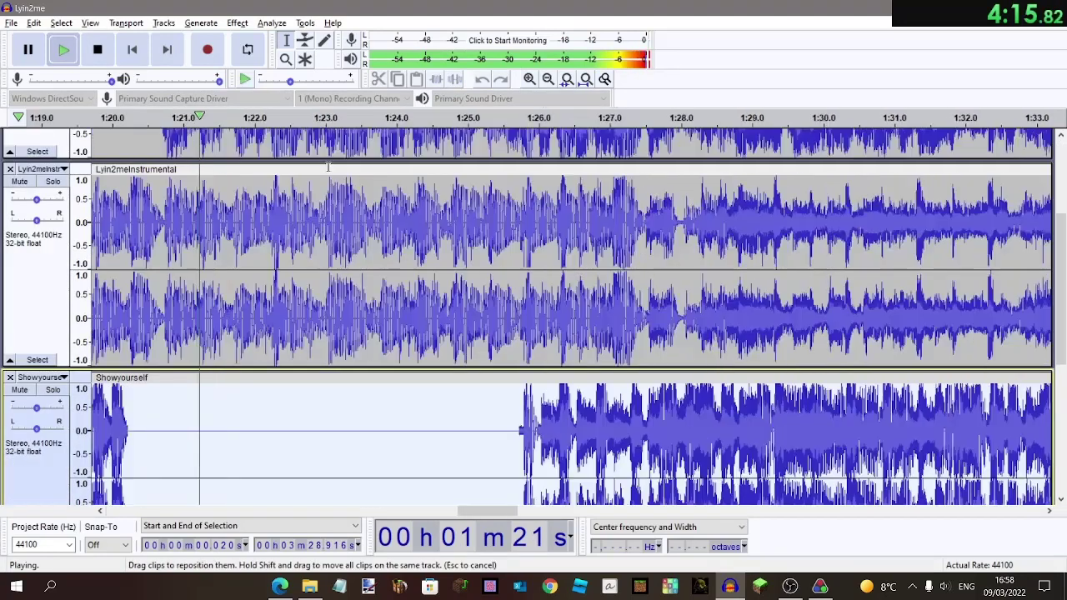
{"action": "scroll", "coordinate": [327, 166], "scroll_direction": "up", "scroll_amount": 3}
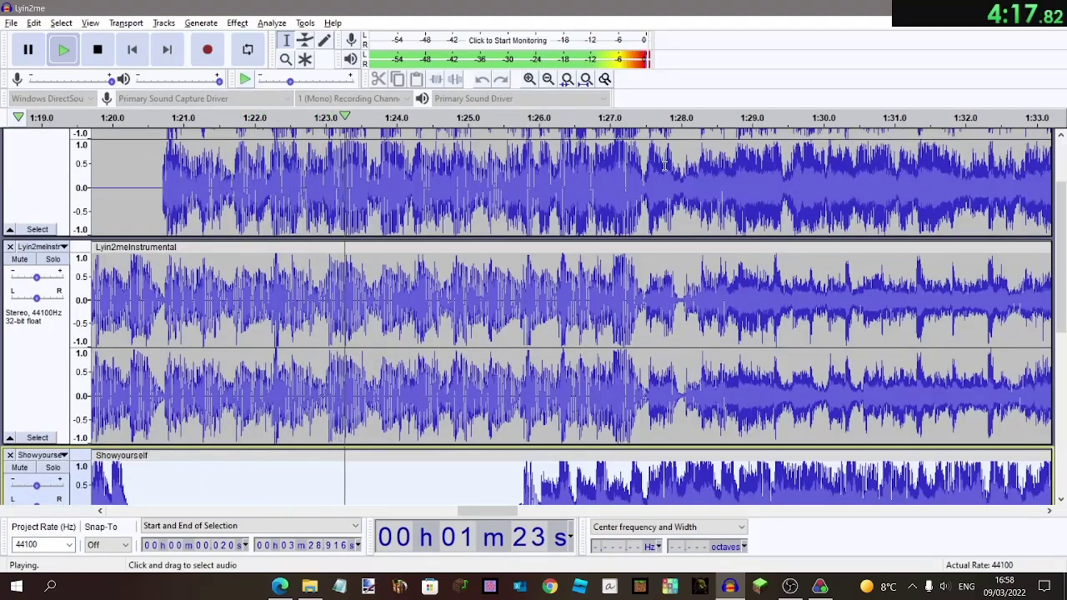
Select the quiet section of the Lyin2meInstrumental track from 1:28.822 to 1:36.824.
{"action": "left_click", "coordinate": [611, 118]}
{"action": "scroll", "coordinate": [700, 174], "scroll_direction": "right", "scroll_amount": 5}
{"action": "mouse_move", "coordinate": [531, 265]}
{"action": "left_mouse_down"}
{"action": "mouse_move", "coordinate": [1064, 265]}
{"action": "mouse_move", "coordinate": [518, 263]}
{"action": "left_mouse_up"}
{"action": "scroll", "coordinate": [518, 260], "scroll_direction": "right", "scroll_amount": 7}
{"action": "left_click_drag", "start_coordinate": [204, 261], "coordinate": [715, 281]}
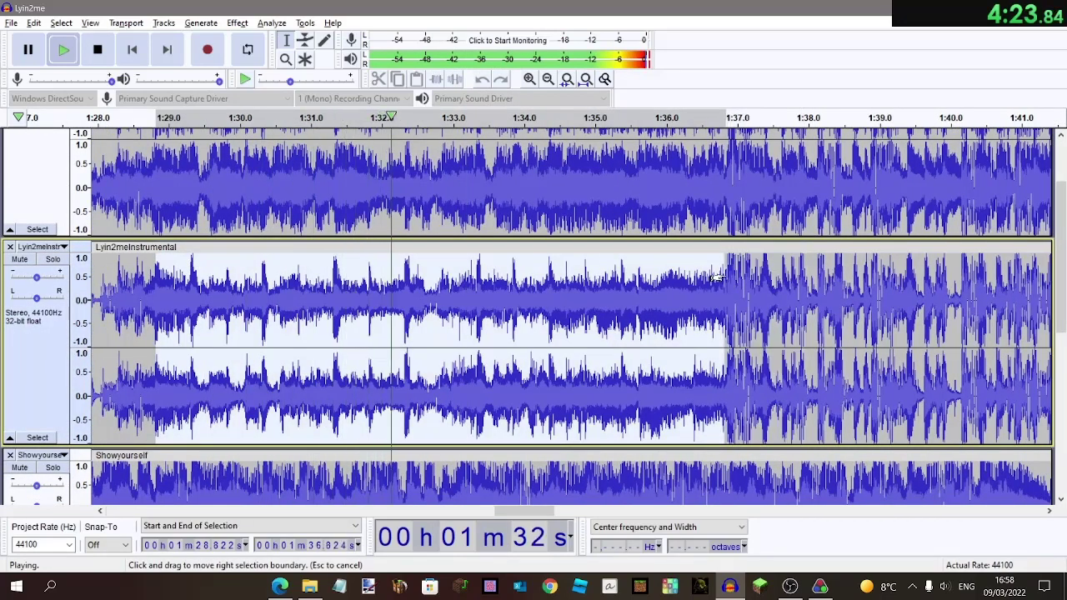
Duplicate the selected section in the Lyin2meInstrumental track and paste a silenced copy into the Lyin2me vocal track at about 1:28.7.
{"action": "key", "text": "space"}
{"action": "scroll", "coordinate": [165, 280], "scroll_direction": "up", "scroll_amount": 2}
{"action": "left_click", "coordinate": [165, 281]}
{"action": "left_click", "coordinate": [127, 269]}
{"action": "key", "text": "ctrl+v"}
{"action": "key", "text": "ctrl+z"}
{"action": "key", "text": "ctrl+v"}
{"action": "key", "text": "ctrl+l"}
{"action": "left_click", "coordinate": [491, 188]}
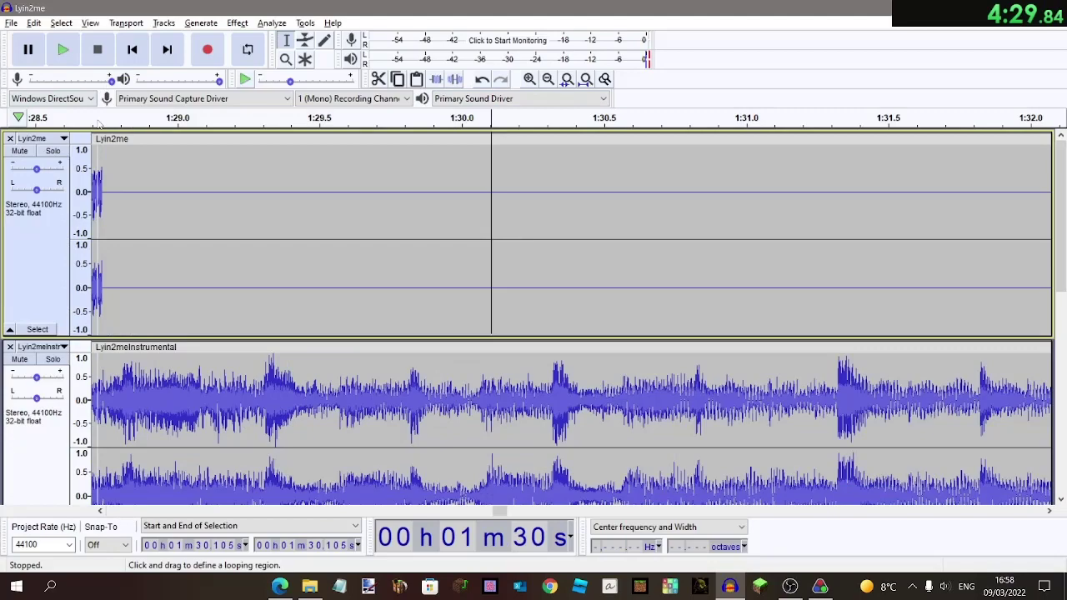
Play the mix from about 1:28.7 and compare the timing of all four tracks around 1:36 to 1:38.
{"action": "left_click", "coordinate": [98, 119]}
{"action": "scroll", "coordinate": [179, 228], "scroll_direction": "down", "scroll_amount": 6}
{"action": "scroll", "coordinate": [452, 175], "scroll_direction": "up", "scroll_amount": 2}
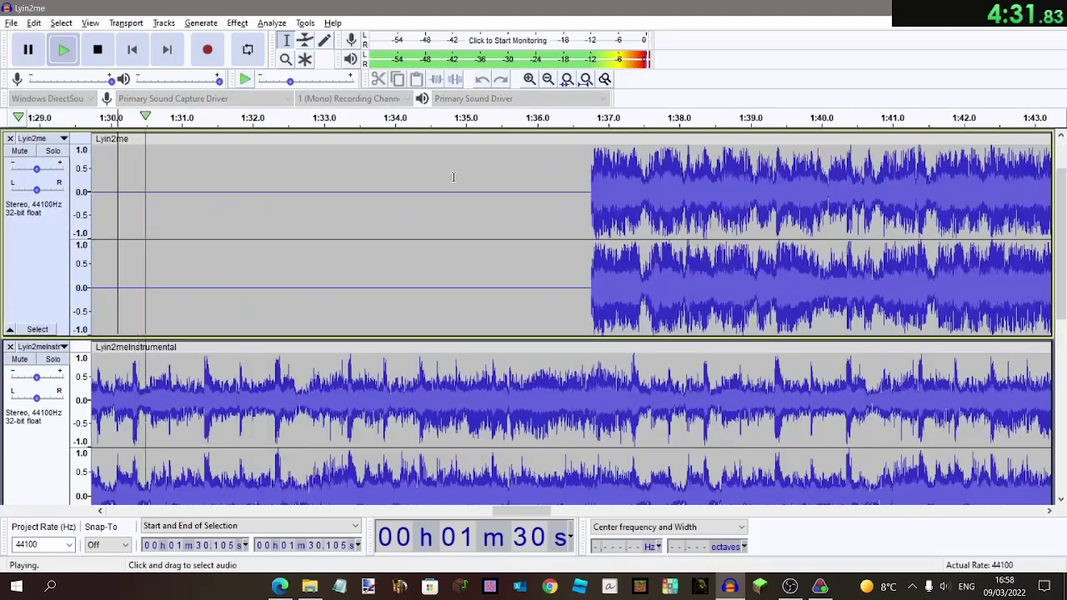
{"action": "scroll", "coordinate": [522, 195], "scroll_direction": "down", "scroll_amount": 7}
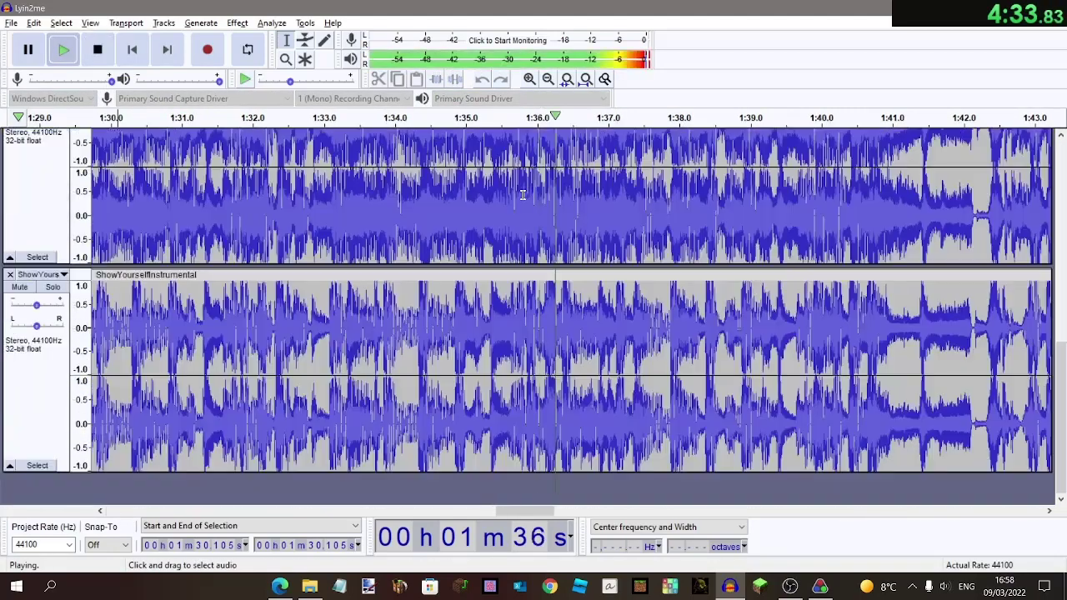
{"action": "scroll", "coordinate": [522, 196], "scroll_direction": "up", "scroll_amount": 1}
{"action": "scroll", "coordinate": [500, 208], "scroll_direction": "up", "scroll_amount": 3}
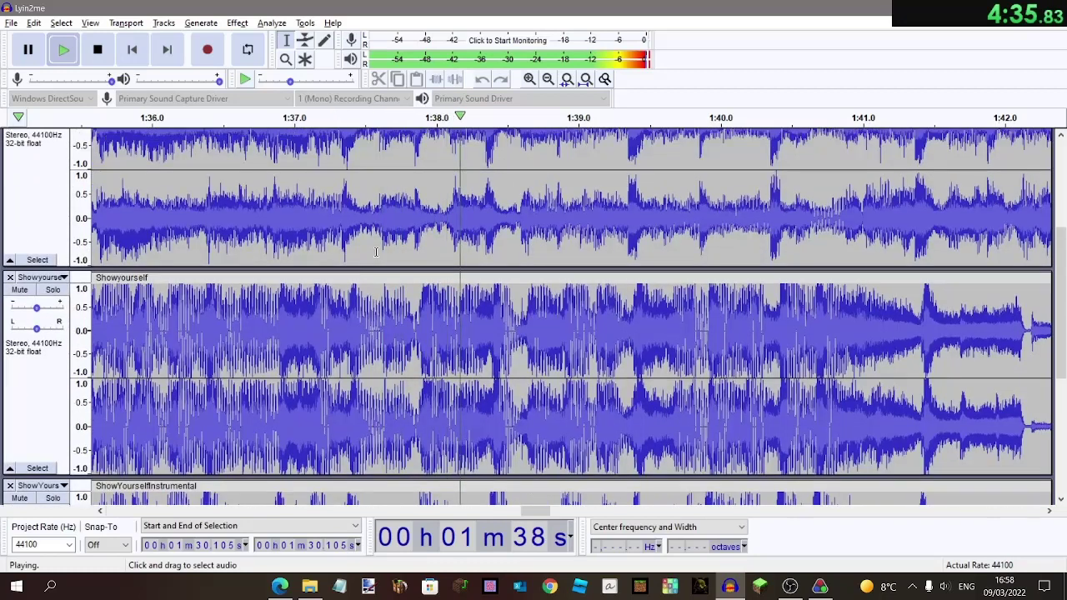
{"action": "scroll", "coordinate": [376, 251], "scroll_direction": "up", "scroll_amount": 2}
{"action": "scroll", "coordinate": [284, 244], "scroll_direction": "down", "scroll_amount": 4}
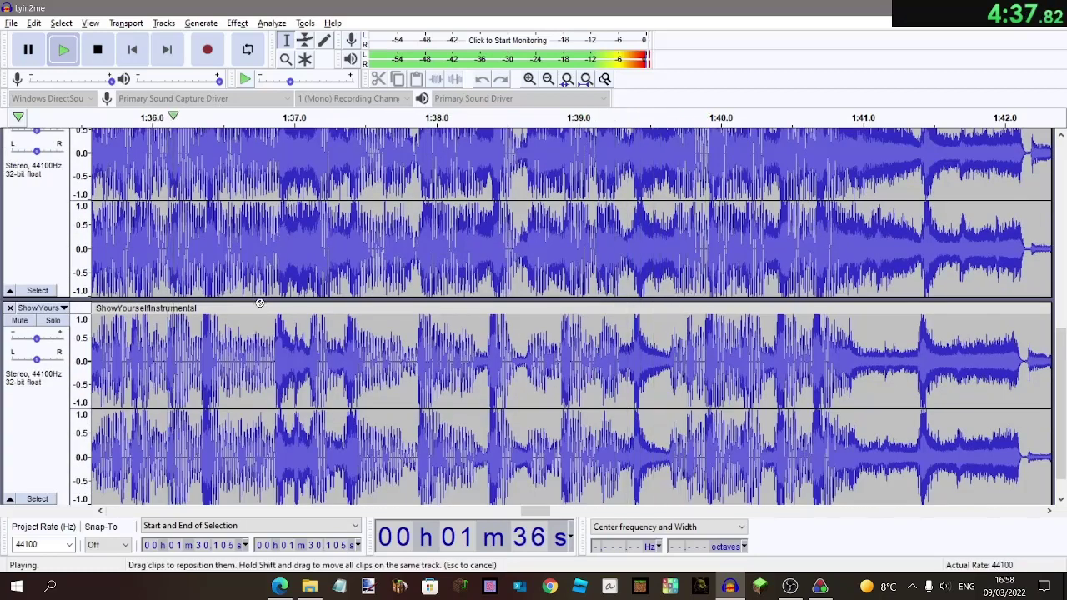
Change the tempo of both Lyin2me tracks between 1:36.551 and 1:36.575 by -52 percent.
{"action": "scroll", "coordinate": [260, 303], "scroll_direction": "up", "scroll_amount": 4}
{"action": "left_click_drag", "start_coordinate": [233, 284], "coordinate": [230, 268]}
{"action": "key", "text": "space"}
{"action": "key", "text": "ctrl+r"}
{"action": "left_click", "coordinate": [583, 375]}
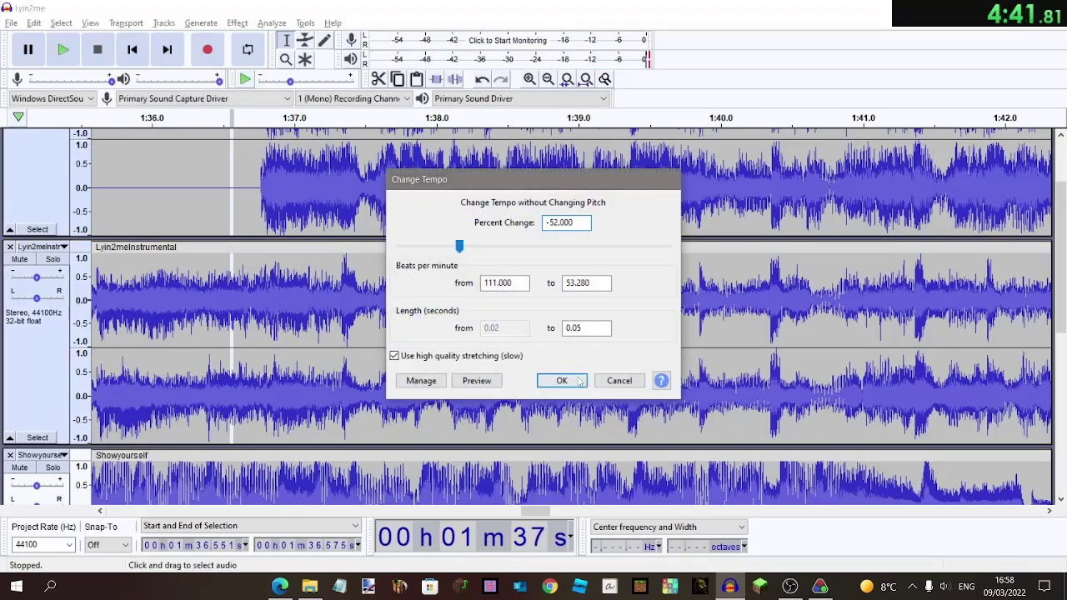
{"action": "scroll", "coordinate": [351, 288], "scroll_direction": "up", "scroll_amount": 2}
{"action": "left_click", "coordinate": [352, 284]}
Silence the Showyourself vocal track from 1:37.367 to 1:42.164.
{"action": "scroll", "coordinate": [287, 215], "scroll_direction": "down", "scroll_amount": 8}
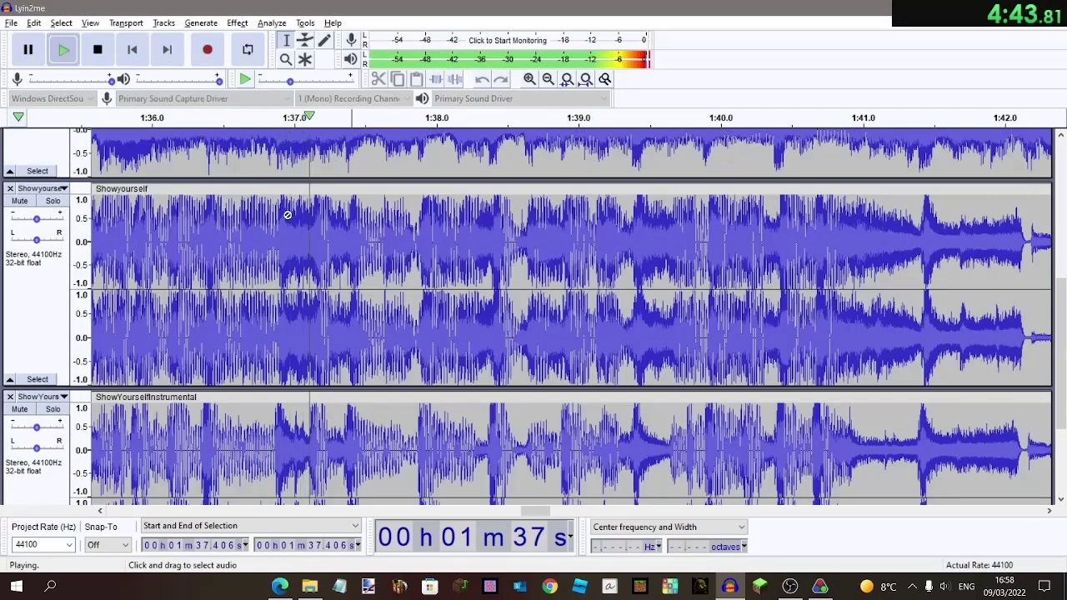
{"action": "scroll", "coordinate": [287, 217], "scroll_direction": "up", "scroll_amount": 1}
{"action": "left_click_drag", "start_coordinate": [345, 305], "coordinate": [1021, 292]}
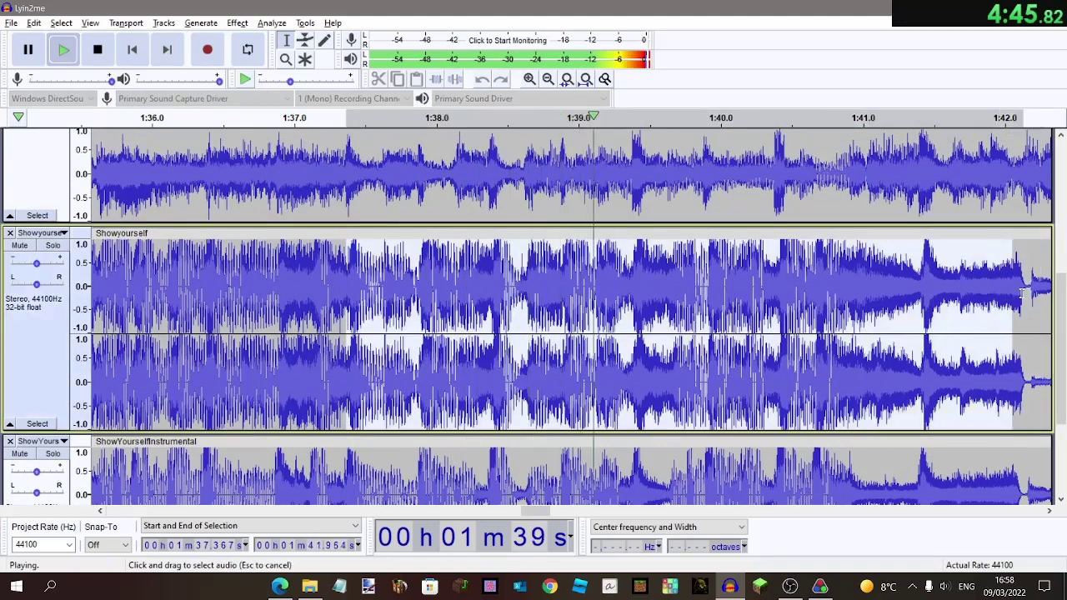
{"action": "left_click", "coordinate": [100, 50]}
{"action": "key", "text": "ctrl+l"}
{"action": "left_click", "coordinate": [512, 177]}
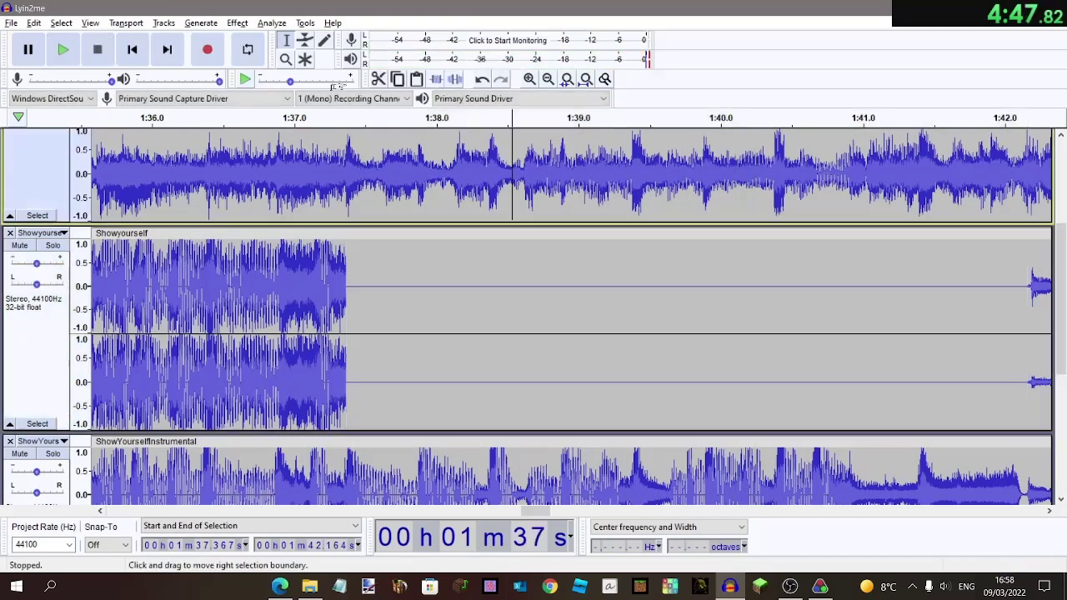
Try to duplicate the ShowYourselfInstrumental section between about 1:36.9 and 1:38.9 by pasting at about 1:36.9.
{"action": "scroll", "coordinate": [500, 175], "scroll_direction": "up", "scroll_amount": 3}
{"action": "left_click", "coordinate": [221, 117]}
{"action": "scroll", "coordinate": [313, 233], "scroll_direction": "down", "scroll_amount": 6}
{"action": "left_click_drag", "start_coordinate": [279, 352], "coordinate": [562, 351]}
{"action": "scroll", "coordinate": [417, 333], "scroll_direction": "down", "scroll_amount": 1}
{"action": "key", "text": "space"}
{"action": "left_click", "coordinate": [284, 310]}
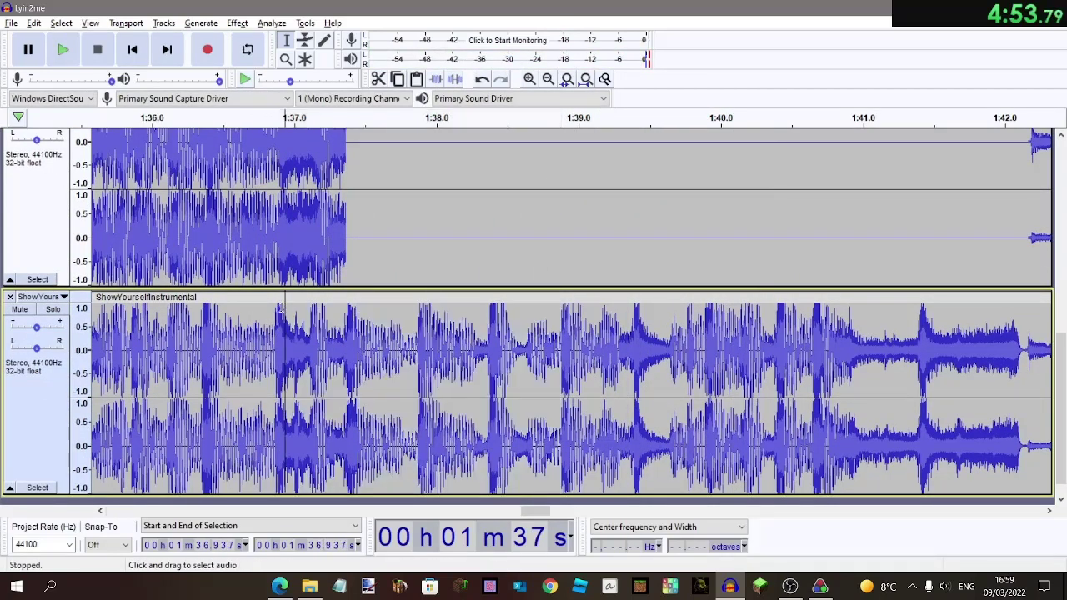
{"action": "key", "text": "ctrl+v"}
{"action": "left_click", "coordinate": [433, 279]}
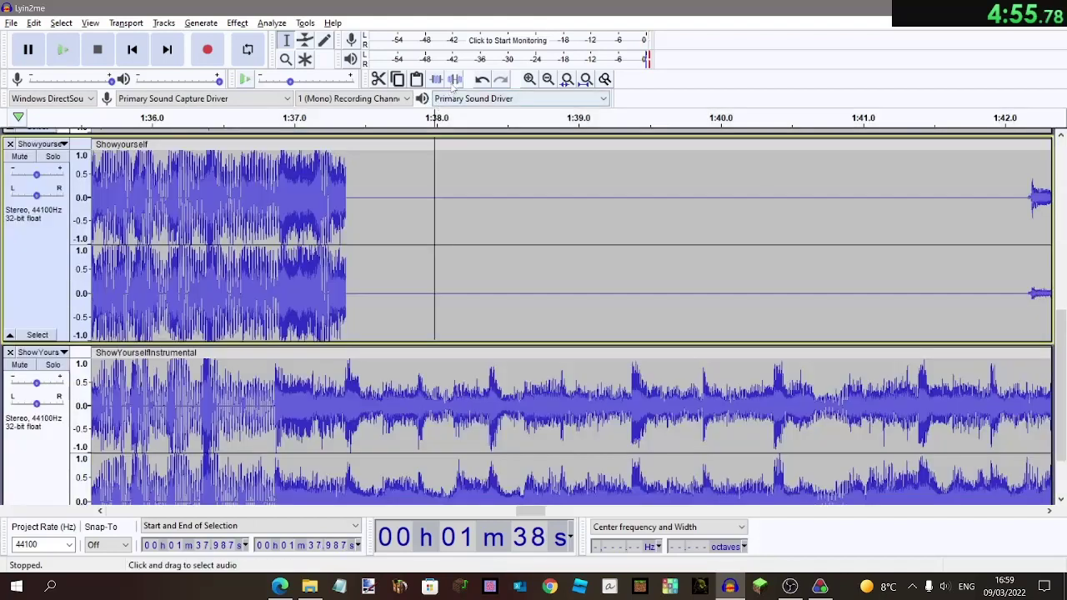
{"action": "key", "text": "ctrl+z"}
Duplicate the ShowYourselfInstrumental section from 1:36.878 to 1:38.857, pasting the copy in front of the original.
{"action": "left_click_drag", "start_coordinate": [283, 325], "coordinate": [534, 323]}
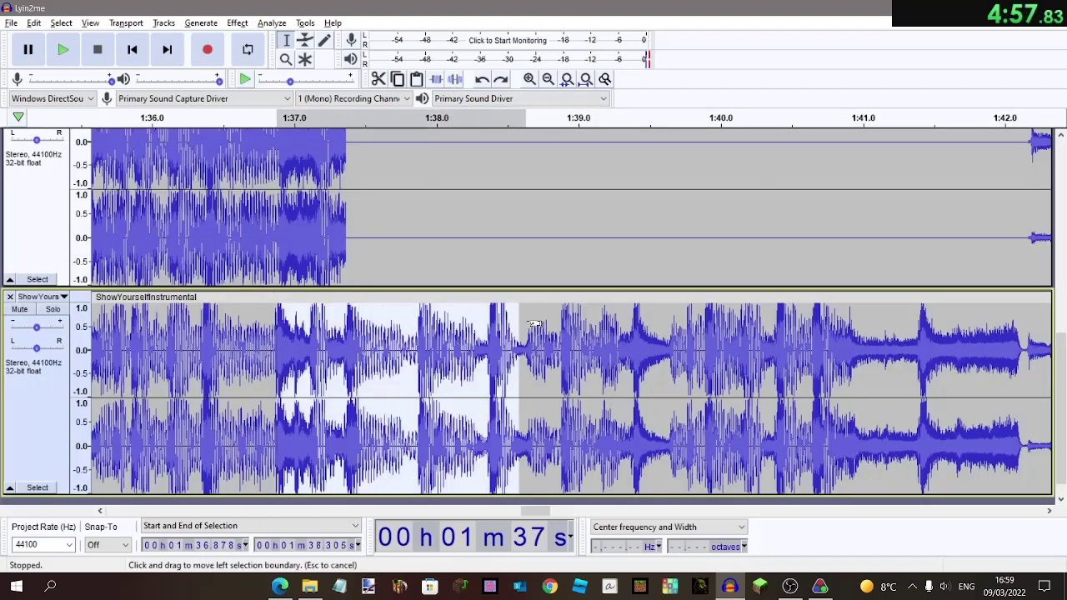
{"action": "left_click", "coordinate": [546, 123]}
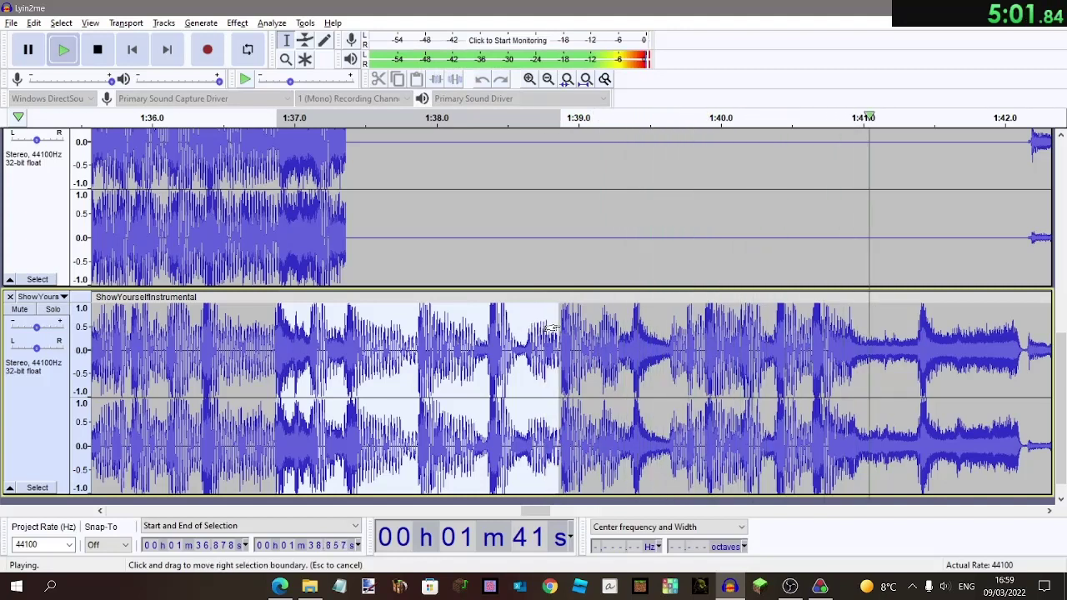
{"action": "left_click", "coordinate": [102, 52]}
{"action": "left_click", "coordinate": [304, 316]}
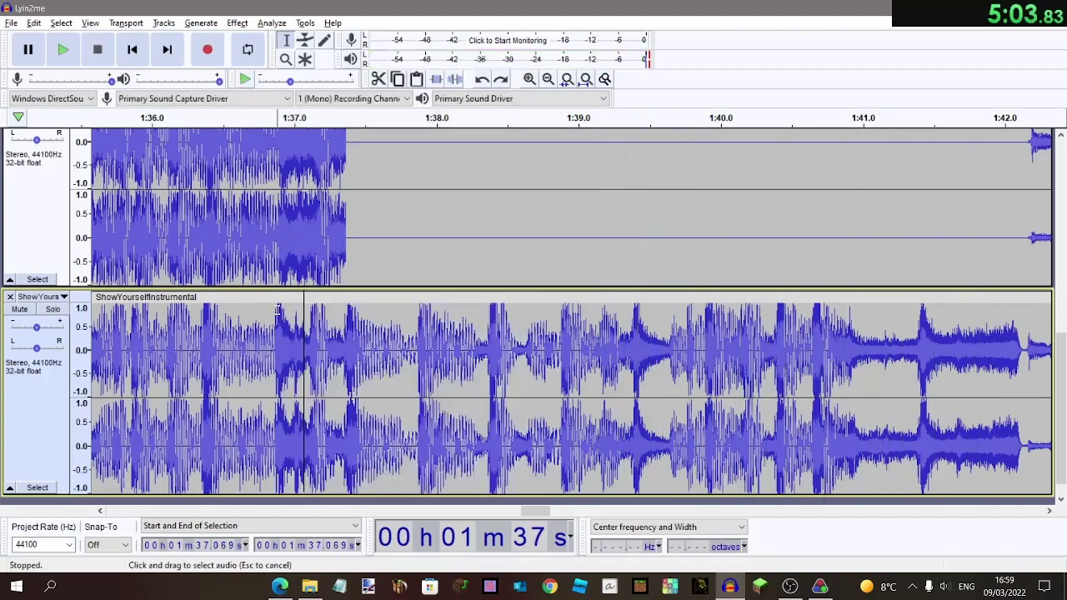
{"action": "left_click", "coordinate": [277, 310]}
{"action": "key", "text": "ctrl+v"}
Paste the same section into the silent part of the Showyourself track at about 1:37.7 and silence the pasted audio.
{"action": "left_click", "coordinate": [395, 271]}
{"action": "key", "text": "ctrl+v"}
{"action": "key", "text": "ctrl+l"}
{"action": "left_click", "coordinate": [492, 175]}
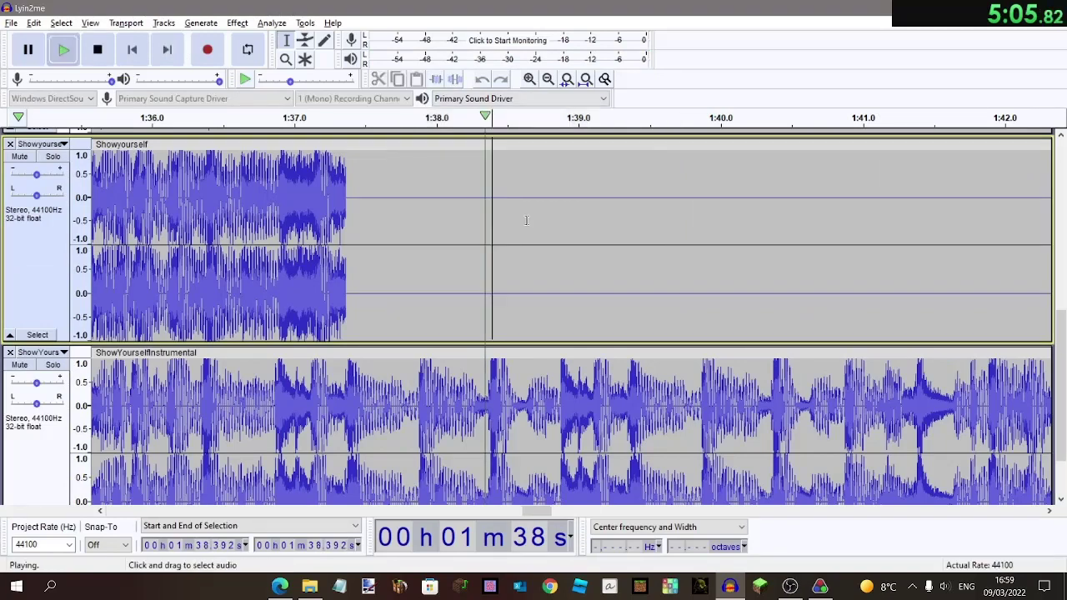
Play the mix onward and silence the Showyourself vocal track from 1:44.079 to 2:00.552.
{"action": "key", "text": "space"}
{"action": "scroll", "coordinate": [525, 220], "scroll_direction": "up", "scroll_amount": 1}
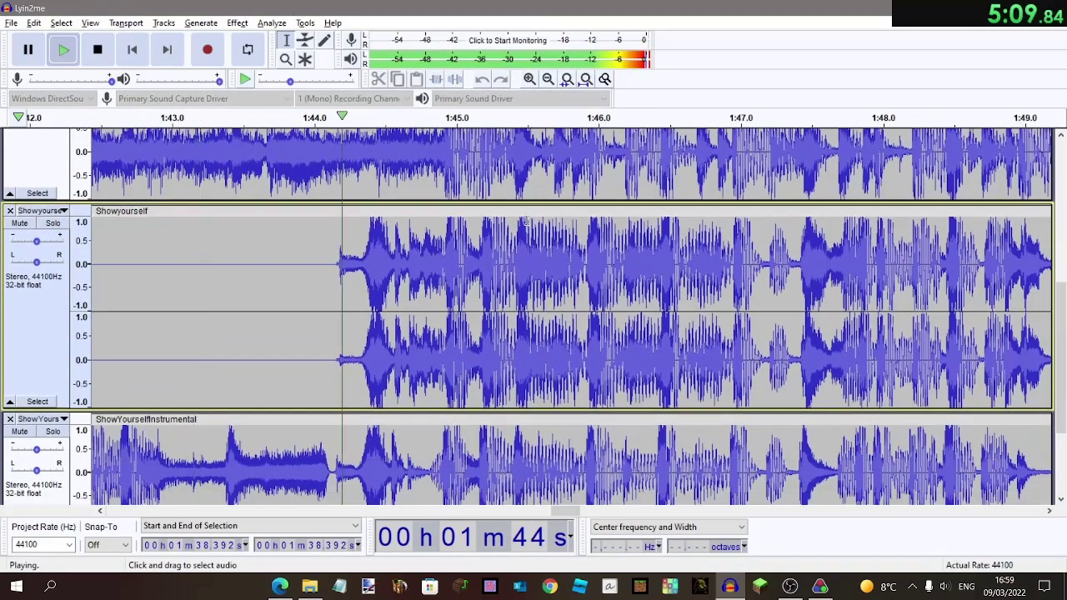
{"action": "left_click_drag", "start_coordinate": [326, 255], "coordinate": [375, 305]}
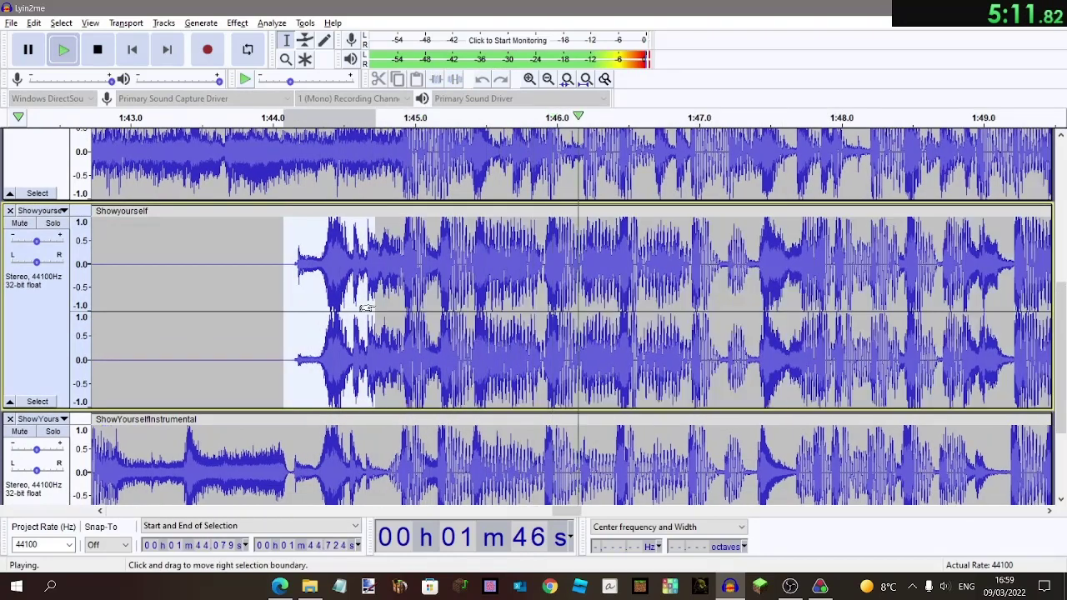
{"action": "scroll", "coordinate": [375, 304], "scroll_direction": "down", "scroll_amount": 1}
{"action": "scroll", "coordinate": [375, 304], "scroll_direction": "right", "scroll_amount": 5}
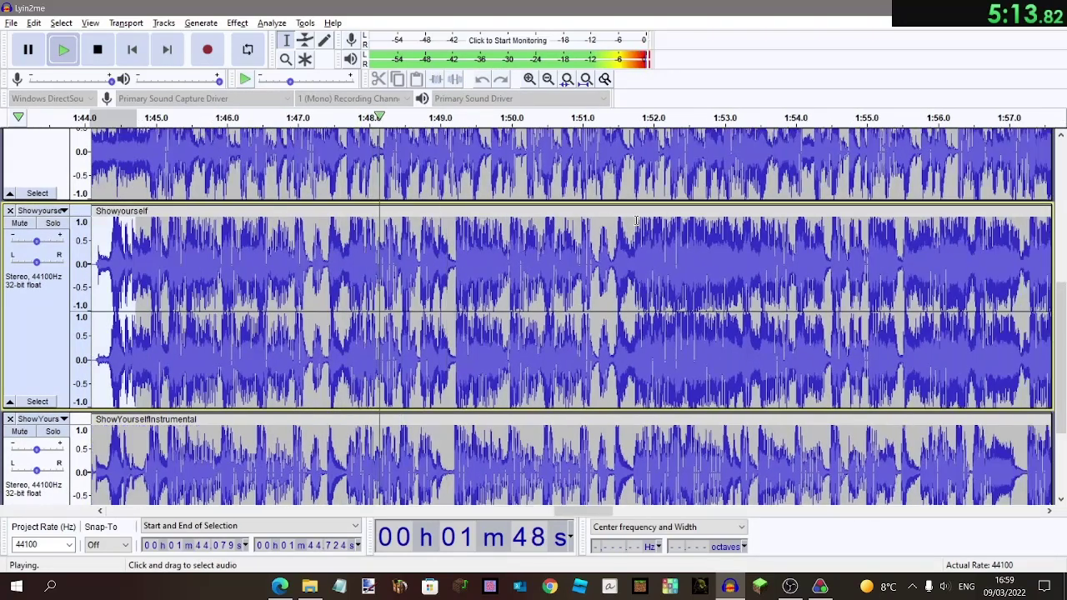
{"action": "left_click_drag", "start_coordinate": [638, 306], "coordinate": [830, 223]}
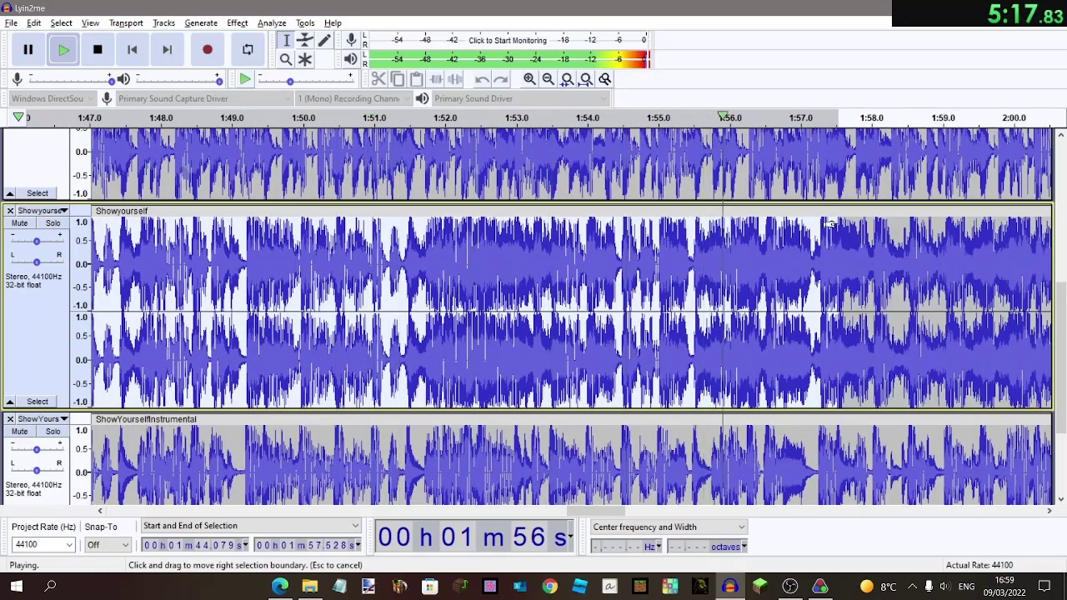
{"action": "left_click_drag", "start_coordinate": [1057, 244], "coordinate": [990, 250]}
{"action": "scroll", "coordinate": [986, 250], "scroll_direction": "up", "scroll_amount": 1, "text": "ctrl"}
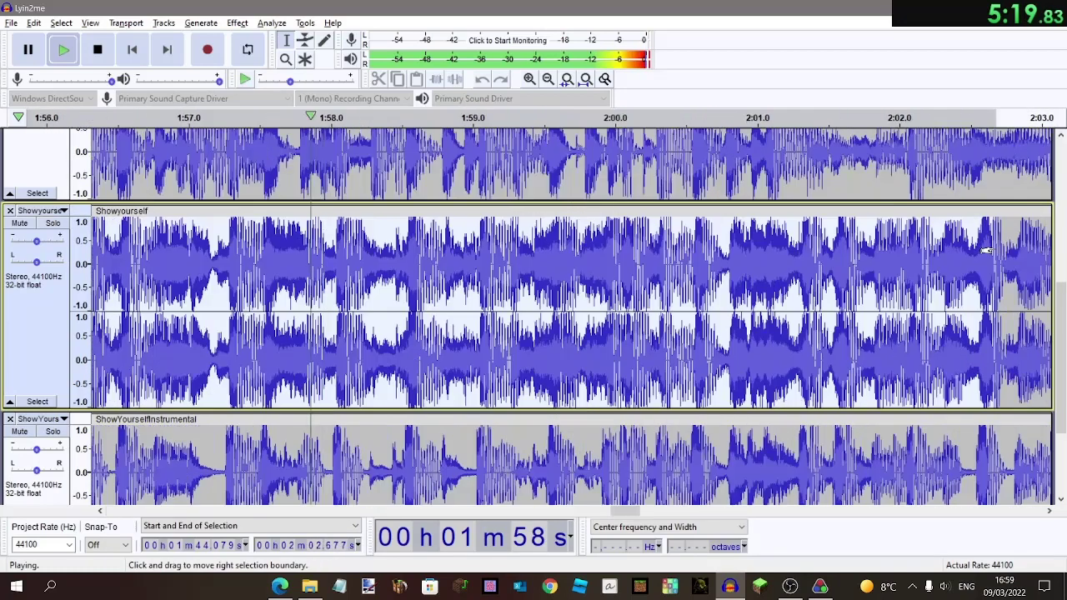
{"action": "left_click_drag", "start_coordinate": [649, 243], "coordinate": [659, 252]}
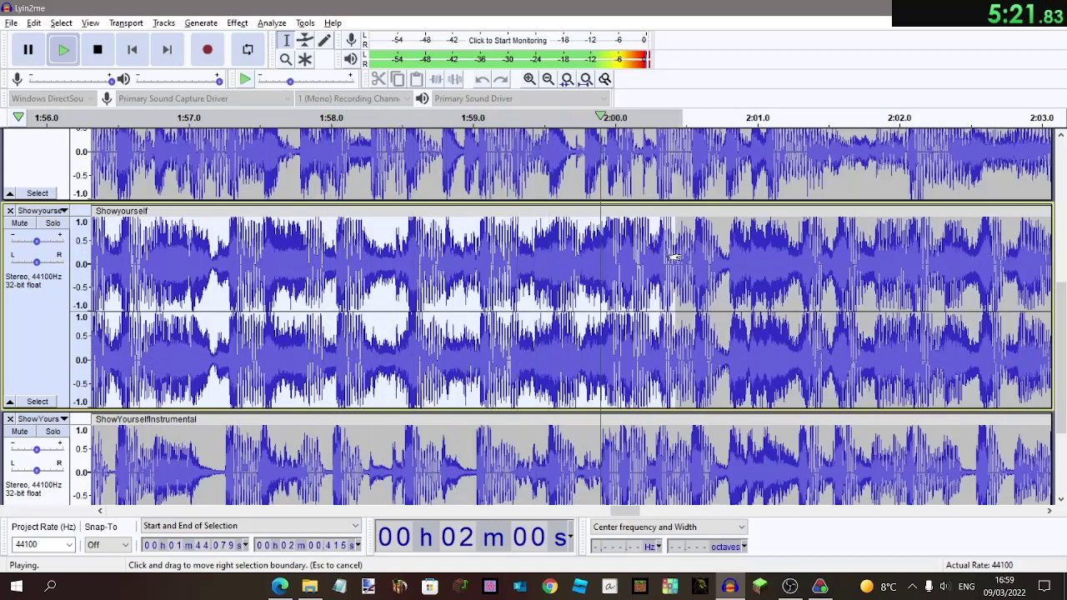
{"action": "scroll", "coordinate": [684, 248], "scroll_direction": "down", "scroll_amount": 3, "text": "ctrl"}
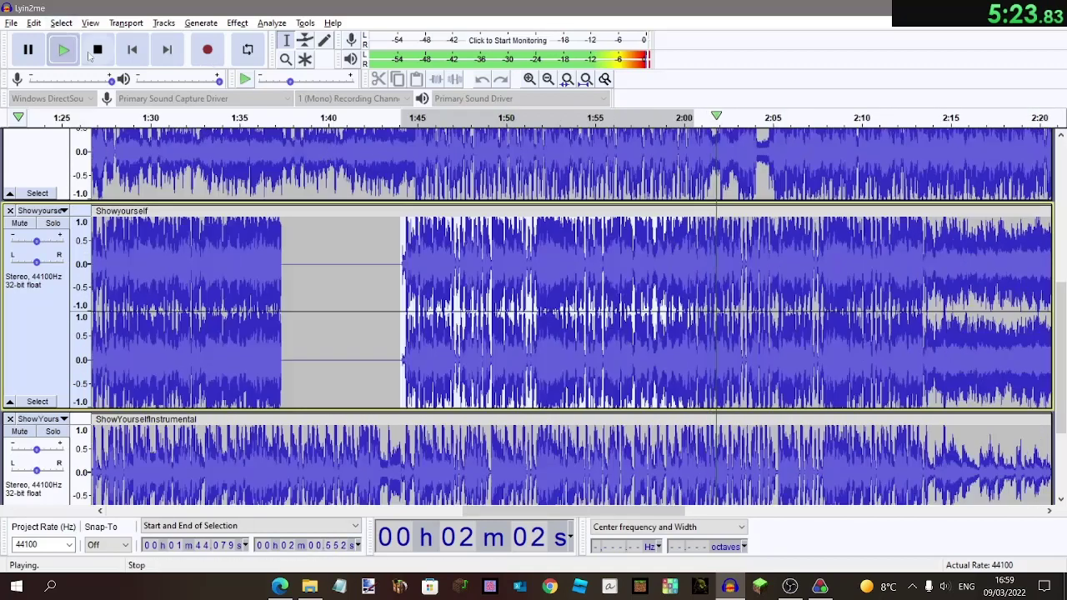
{"action": "left_click", "coordinate": [98, 50]}
{"action": "left_click", "coordinate": [454, 79]}
{"action": "left_click", "coordinate": [532, 242]}
Play the mix from about 1:43 and compare the timing of the Lyin2me and Showyourself tracks up to about 2:00.
{"action": "left_click", "coordinate": [381, 117]}
{"action": "scroll", "coordinate": [388, 181], "scroll_direction": "up", "scroll_amount": 2, "text": "ctrl"}
{"action": "scroll", "coordinate": [388, 180], "scroll_direction": "down", "scroll_amount": 4}
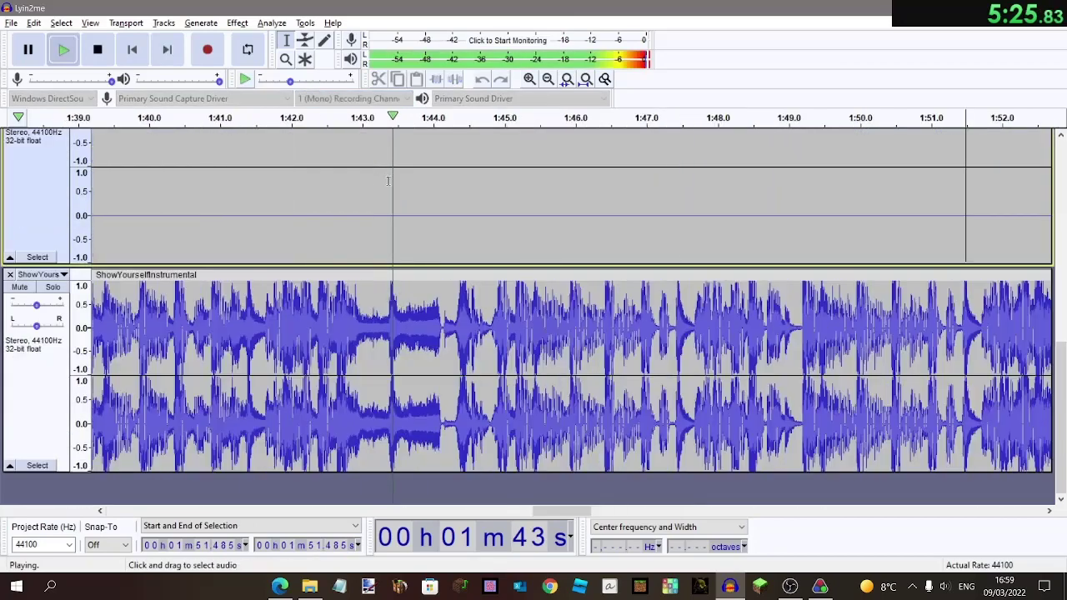
{"action": "scroll", "coordinate": [389, 181], "scroll_direction": "up", "scroll_amount": 12}
{"action": "scroll", "coordinate": [388, 181], "scroll_direction": "down", "scroll_amount": 8}
{"action": "scroll", "coordinate": [389, 181], "scroll_direction": "right", "scroll_amount": 5}
{"action": "scroll", "coordinate": [387, 179], "scroll_direction": "right", "scroll_amount": 2}
{"action": "scroll", "coordinate": [351, 182], "scroll_direction": "up", "scroll_amount": 5}
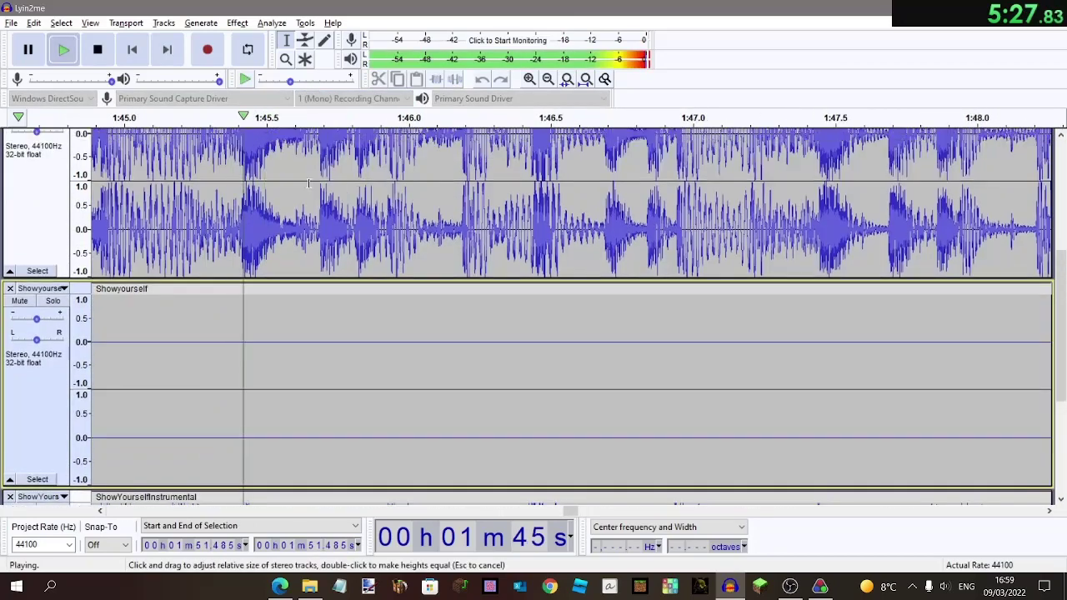
{"action": "scroll", "coordinate": [308, 184], "scroll_direction": "down", "scroll_amount": 12}
{"action": "scroll", "coordinate": [308, 184], "scroll_direction": "right", "scroll_amount": 3}
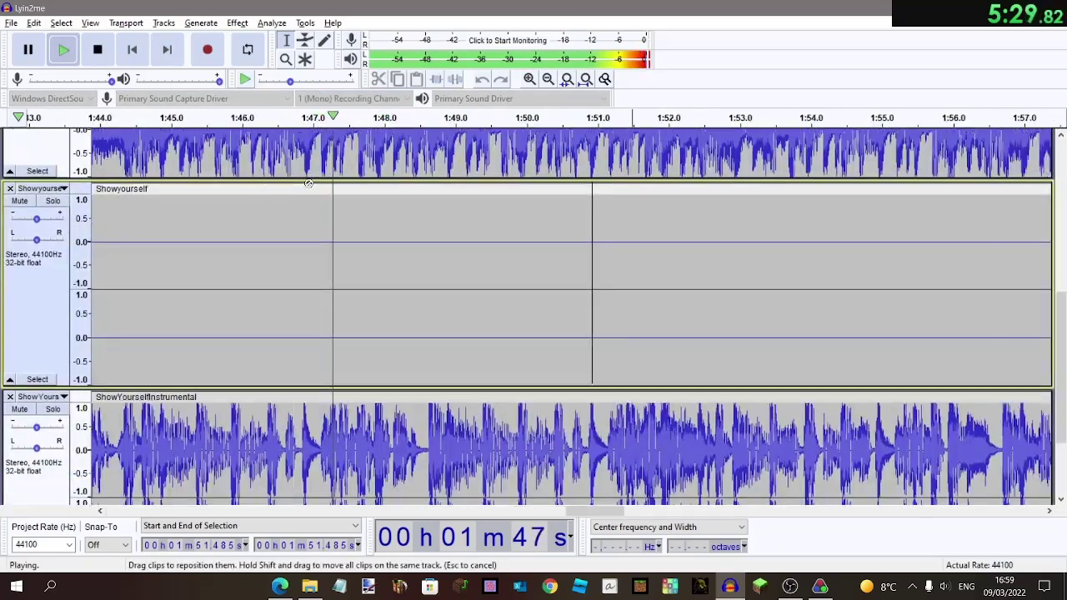
{"action": "scroll", "coordinate": [309, 183], "scroll_direction": "down", "scroll_amount": 1, "text": "ctrl"}
{"action": "scroll", "coordinate": [308, 184], "scroll_direction": "right", "scroll_amount": 5}
{"action": "scroll", "coordinate": [308, 183], "scroll_direction": "up", "scroll_amount": 9}
{"action": "scroll", "coordinate": [308, 183], "scroll_direction": "down", "scroll_amount": 1}
{"action": "scroll", "coordinate": [308, 184], "scroll_direction": "up", "scroll_amount": 1}
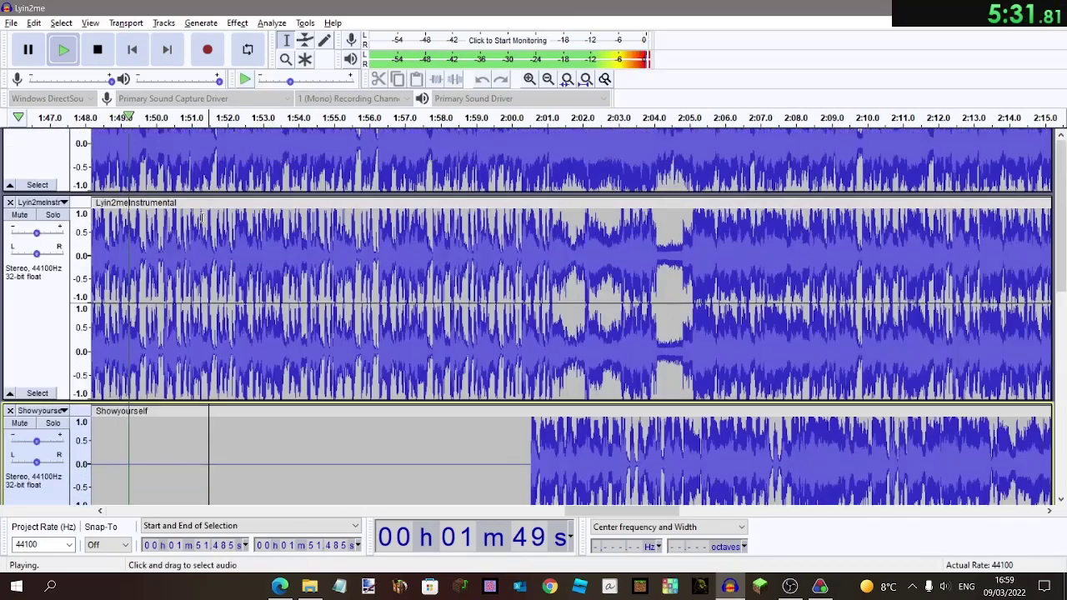
{"action": "scroll", "coordinate": [201, 218], "scroll_direction": "up", "scroll_amount": 2, "text": "ctrl"}
{"action": "scroll", "coordinate": [200, 218], "scroll_direction": "up", "scroll_amount": 3}
{"action": "scroll", "coordinate": [200, 218], "scroll_direction": "right", "scroll_amount": 8}
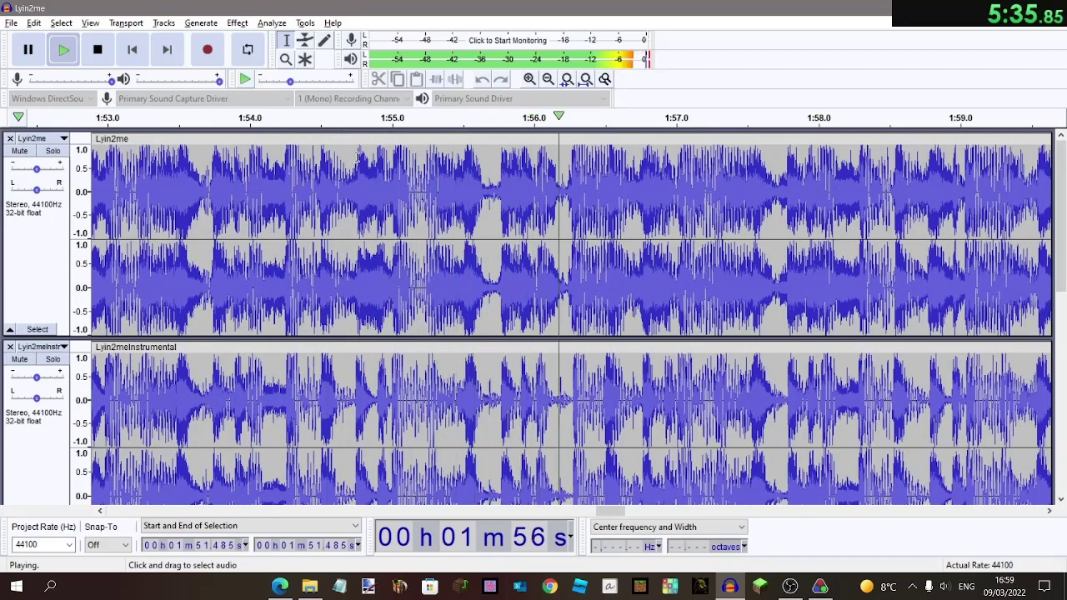
Delete the section from 1:54.763 to 1:58.769 from both Lyin2me tracks.
{"action": "left_click_drag", "start_coordinate": [359, 156], "coordinate": [502, 207]}
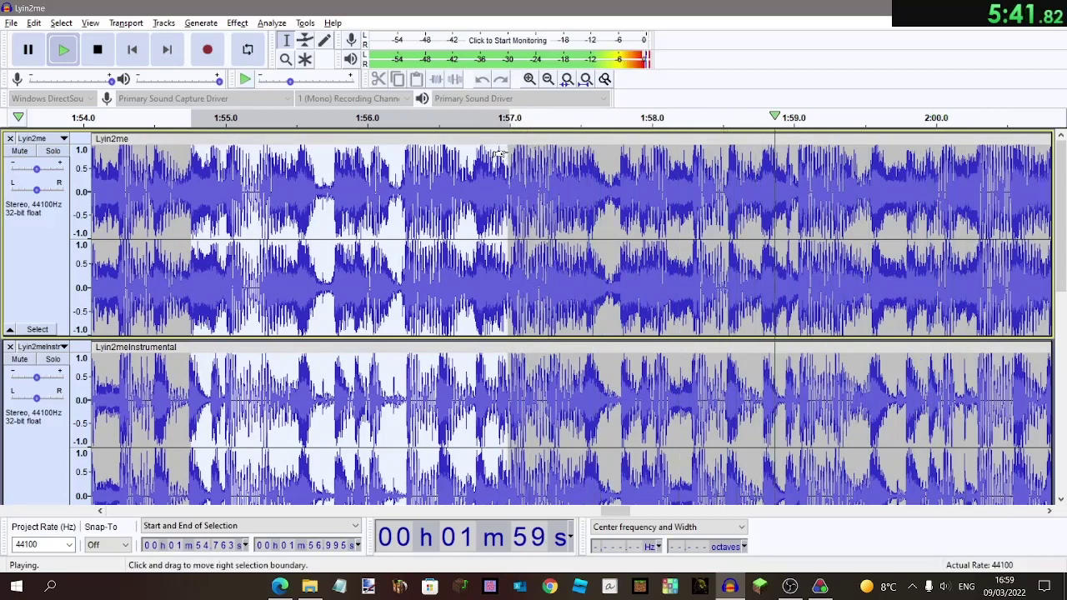
{"action": "left_click_drag", "start_coordinate": [798, 192], "coordinate": [749, 175]}
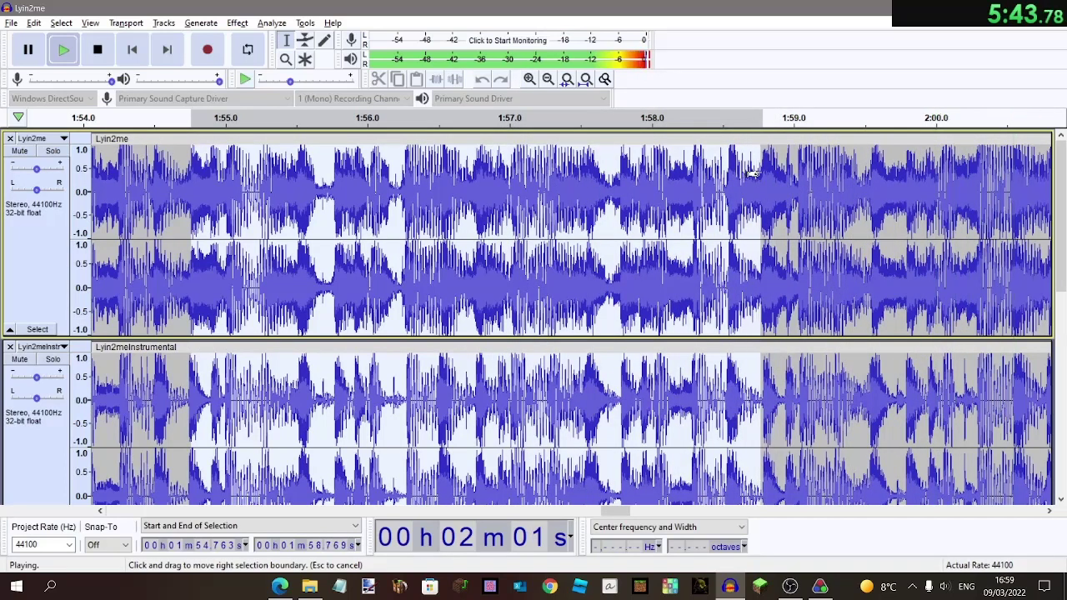
{"action": "left_click", "coordinate": [109, 57]}
{"action": "key", "text": "Delete"}
Check the join by ear and delete the sliver from 1:54.738 to 1:54.763 from the Lyin2meInstrumental track.
{"action": "left_click", "coordinate": [67, 52]}
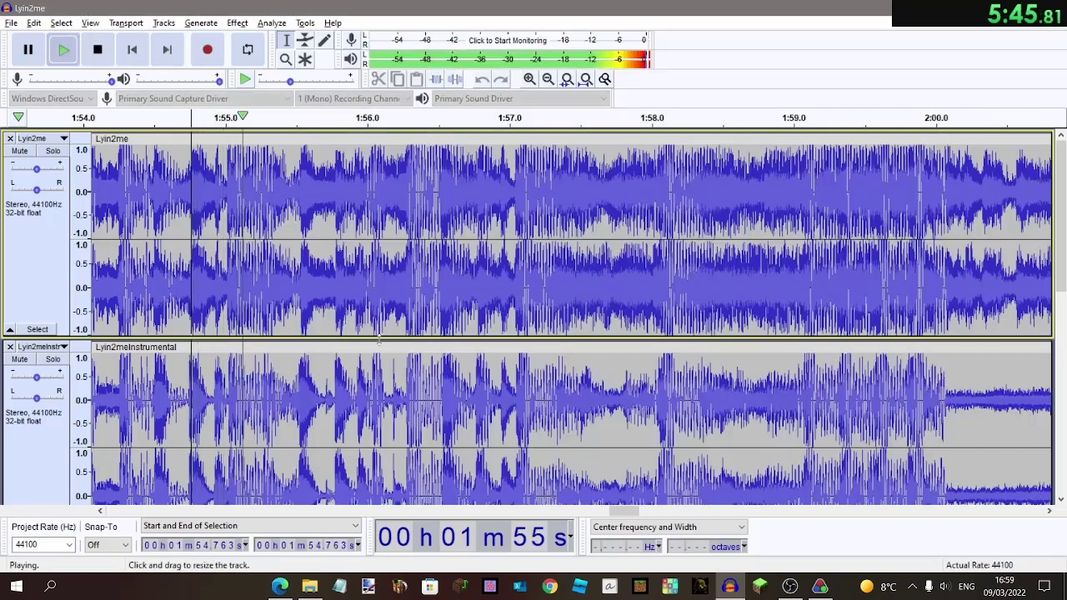
{"action": "scroll", "coordinate": [378, 340], "scroll_direction": "down", "scroll_amount": 8}
{"action": "scroll", "coordinate": [377, 339], "scroll_direction": "left", "scroll_amount": 2}
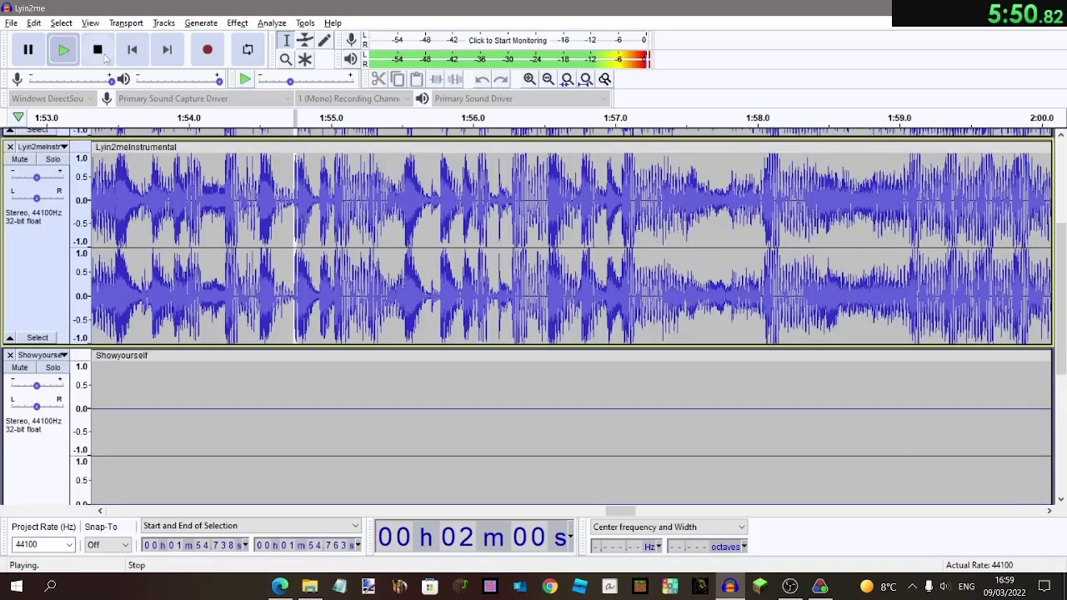
{"action": "scroll", "coordinate": [301, 201], "scroll_direction": "up", "scroll_amount": 2}
{"action": "left_click", "coordinate": [294, 212]}
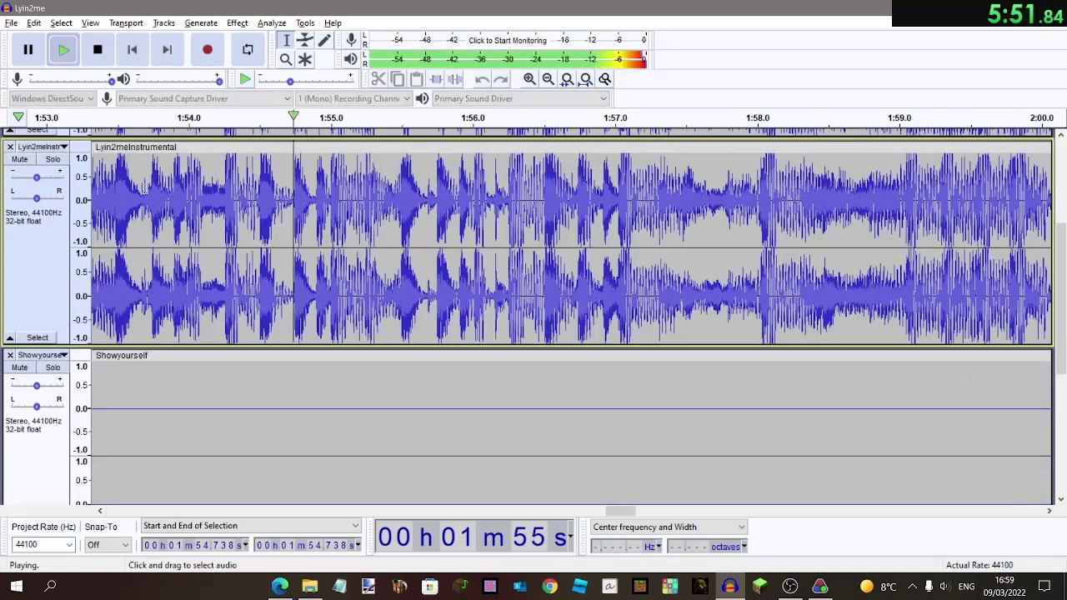
Play from the cut and select the Lyin2meInstrumental passage from 1:44.528 to 2:00.786.
{"action": "scroll", "coordinate": [182, 231], "scroll_direction": "up", "scroll_amount": 3}
{"action": "scroll", "coordinate": [182, 231], "scroll_direction": "right", "scroll_amount": 9}
{"action": "scroll", "coordinate": [183, 231], "scroll_direction": "down", "scroll_amount": 4}
{"action": "scroll", "coordinate": [514, 309], "scroll_direction": "right", "scroll_amount": 2}
{"action": "scroll", "coordinate": [513, 309], "scroll_direction": "up", "scroll_amount": 2}
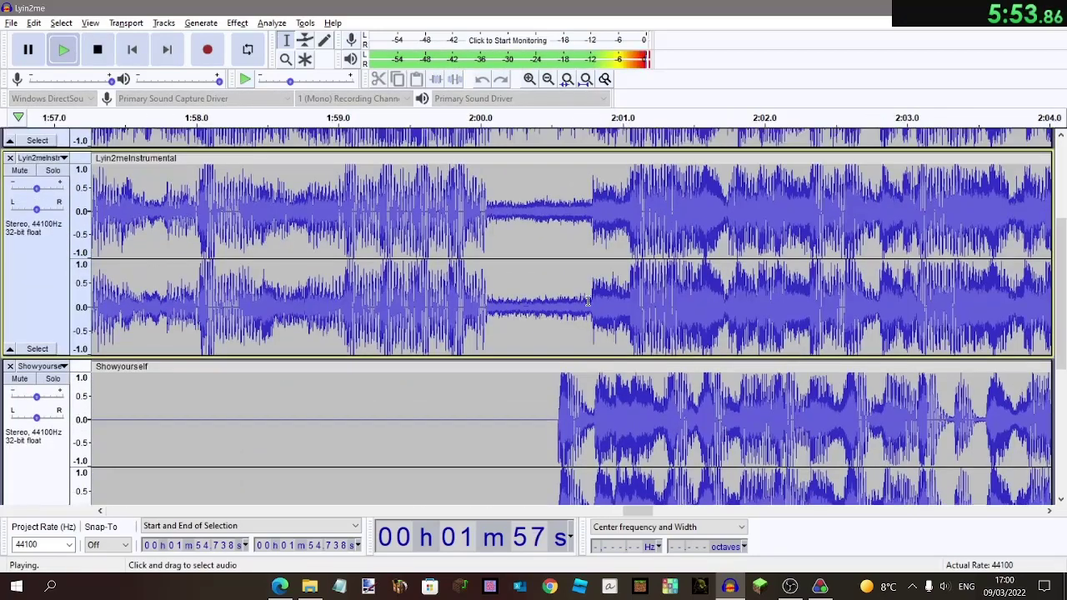
{"action": "left_click_drag", "start_coordinate": [593, 287], "coordinate": [93, 208]}
{"action": "scroll", "coordinate": [390, 250], "scroll_direction": "down", "scroll_amount": 3}
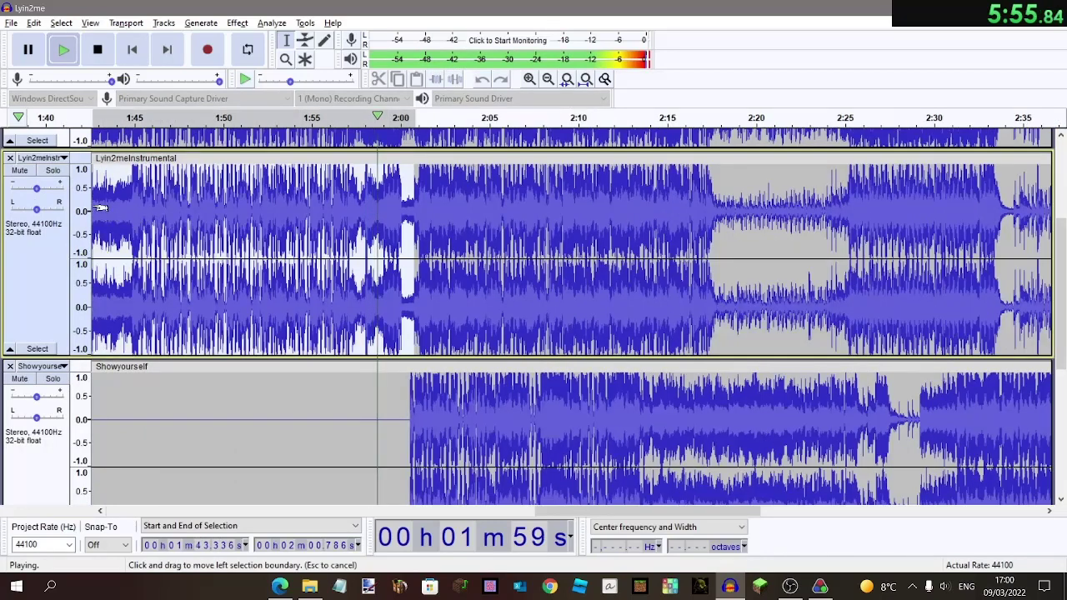
{"action": "scroll", "coordinate": [93, 207], "scroll_direction": "up", "scroll_amount": 4}
{"action": "scroll", "coordinate": [106, 200], "scroll_direction": "up", "scroll_amount": 4}
{"action": "left_click_drag", "start_coordinate": [263, 173], "coordinate": [785, 175]}
{"action": "scroll", "coordinate": [785, 220], "scroll_direction": "down", "scroll_amount": 4}
{"action": "scroll", "coordinate": [784, 220], "scroll_direction": "right", "scroll_amount": 4}
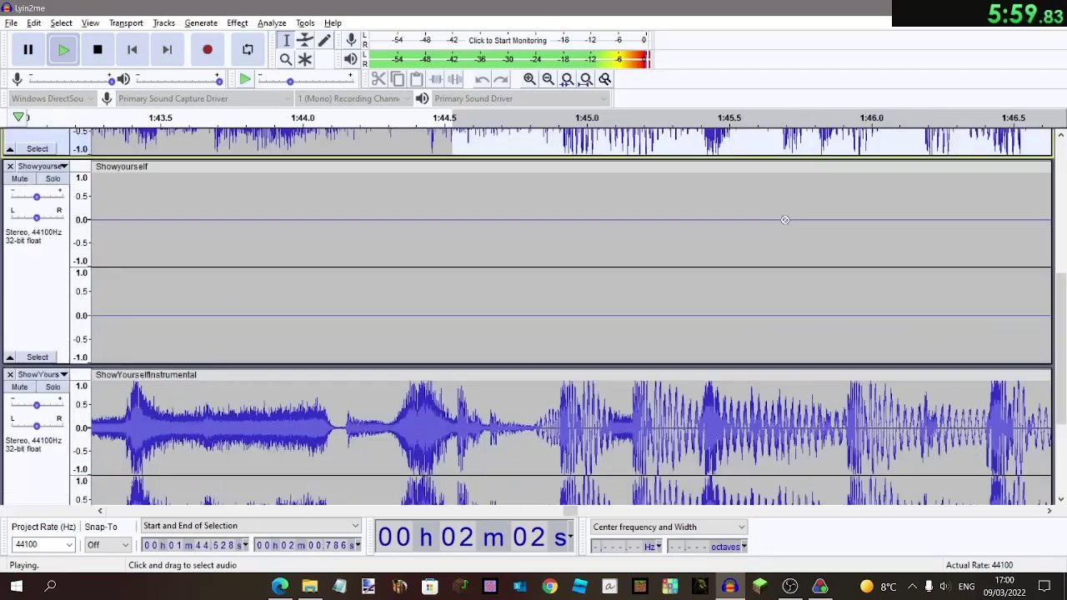
Listen to the beginning of the selected Lyin2meInstrumental passage and move the selection start to 1:44.602.
{"action": "scroll", "coordinate": [784, 220], "scroll_direction": "up", "scroll_amount": 1}
{"action": "left_click", "coordinate": [98, 50]}
{"action": "key", "text": "space"}
{"action": "scroll", "coordinate": [466, 239], "scroll_direction": "right", "scroll_amount": 1}
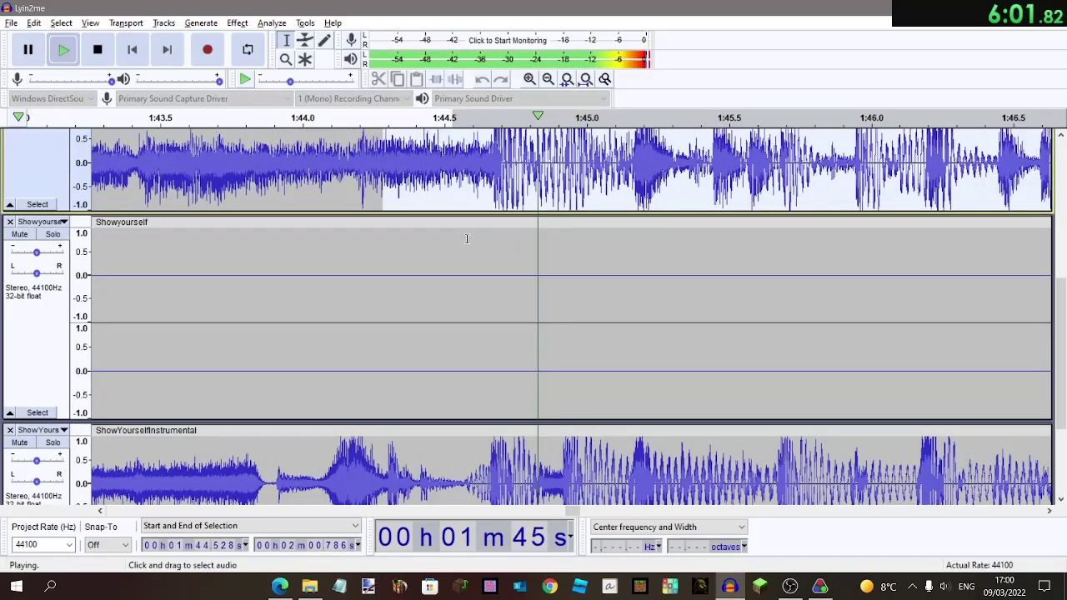
{"action": "scroll", "coordinate": [466, 238], "scroll_direction": "right", "scroll_amount": 1}
{"action": "scroll", "coordinate": [466, 238], "scroll_direction": "up", "scroll_amount": 3}
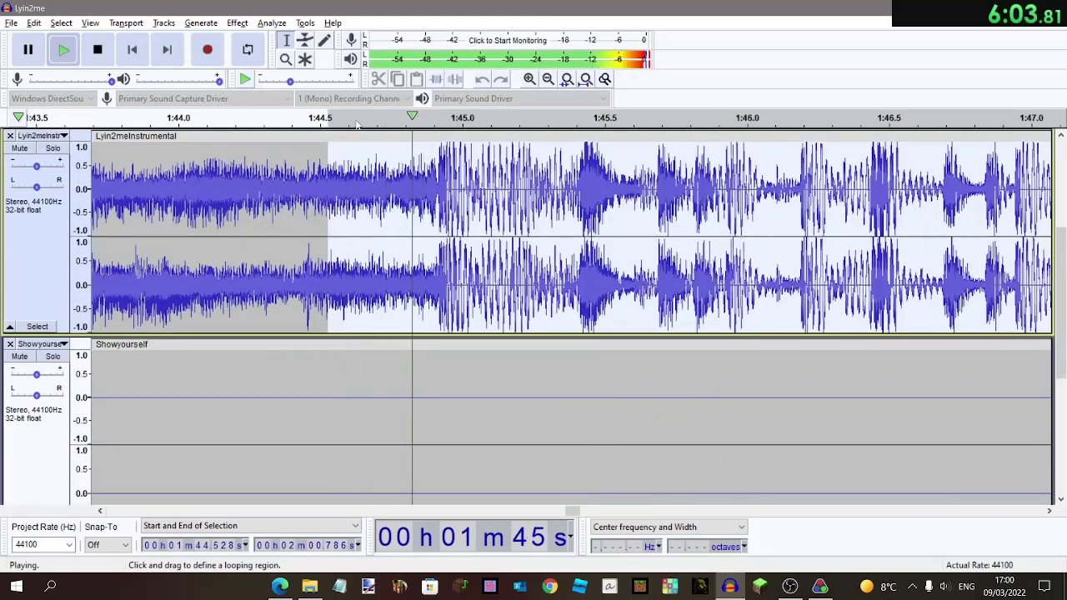
{"action": "left_click_drag", "start_coordinate": [354, 159], "coordinate": [360, 160]}
{"action": "scroll", "coordinate": [360, 160], "scroll_direction": "down", "scroll_amount": 3}
{"action": "scroll", "coordinate": [360, 160], "scroll_direction": "right", "scroll_amount": 8}
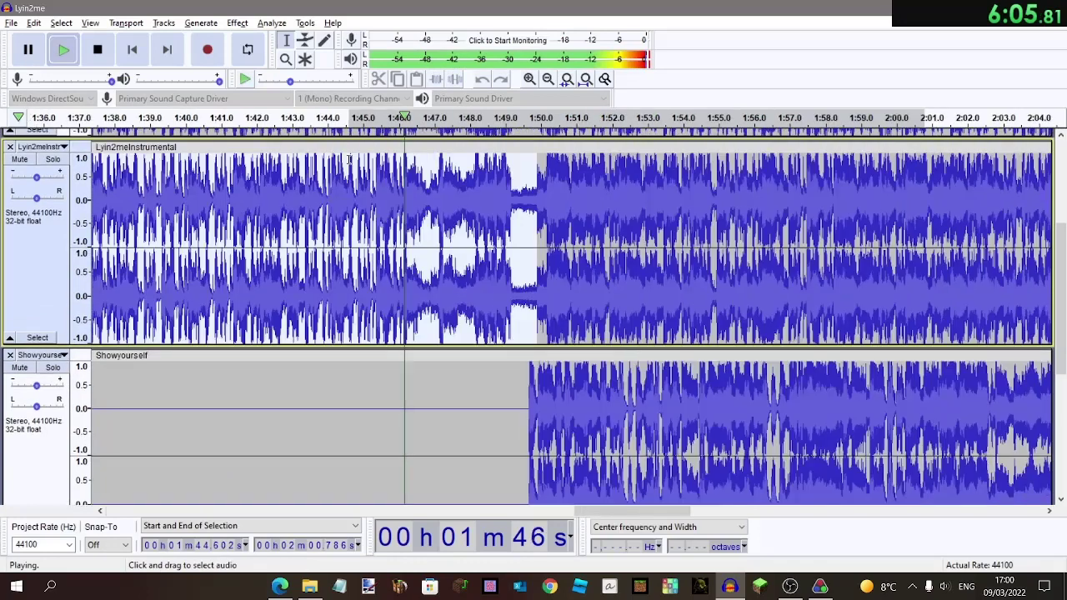
{"action": "left_click", "coordinate": [98, 50]}
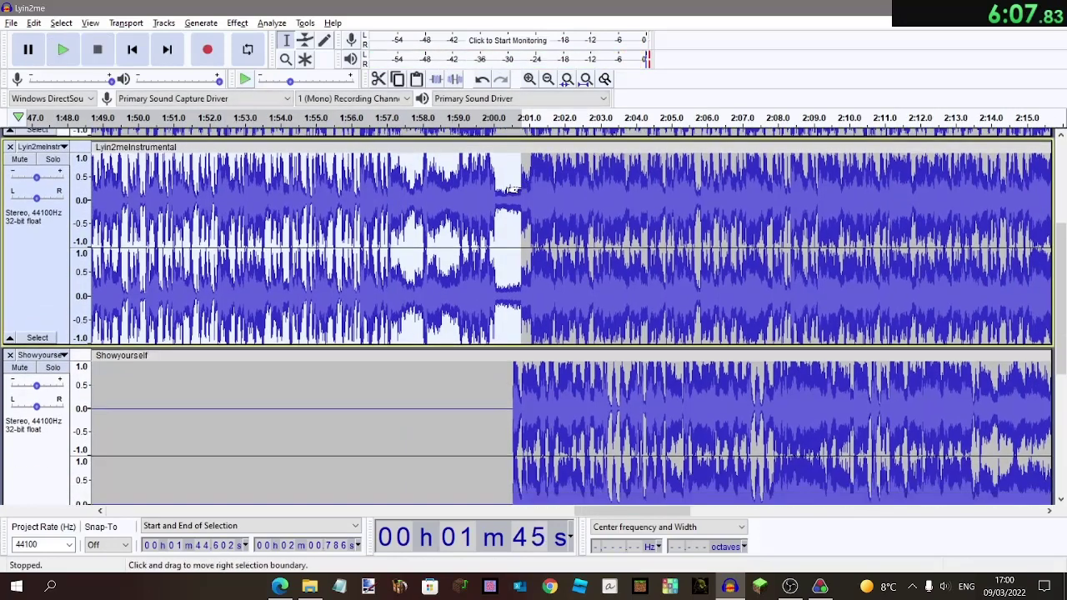
Try to paste the copied passage into the Lyin2meInstrumental track near 2:00.8 at two different positions.
{"action": "scroll", "coordinate": [537, 176], "scroll_direction": "up", "scroll_amount": 4, "text": "ctrl"}
{"action": "left_click", "coordinate": [546, 184]}
{"action": "key", "text": "ctrl+v"}
{"action": "key", "text": "ctrl+z"}
{"action": "left_click", "coordinate": [523, 243]}
{"action": "key", "text": "ctrl+v"}
{"action": "key", "text": "ctrl+z"}
Paste the passage into Lyin2meInstrumental at 2:00.713, add a silenced copy to Lyin2me at about 2:00.5, and play the join.
{"action": "left_click_drag", "start_coordinate": [511, 243], "coordinate": [483, 242]}
{"action": "scroll", "coordinate": [382, 198], "scroll_direction": "up", "scroll_amount": 5}
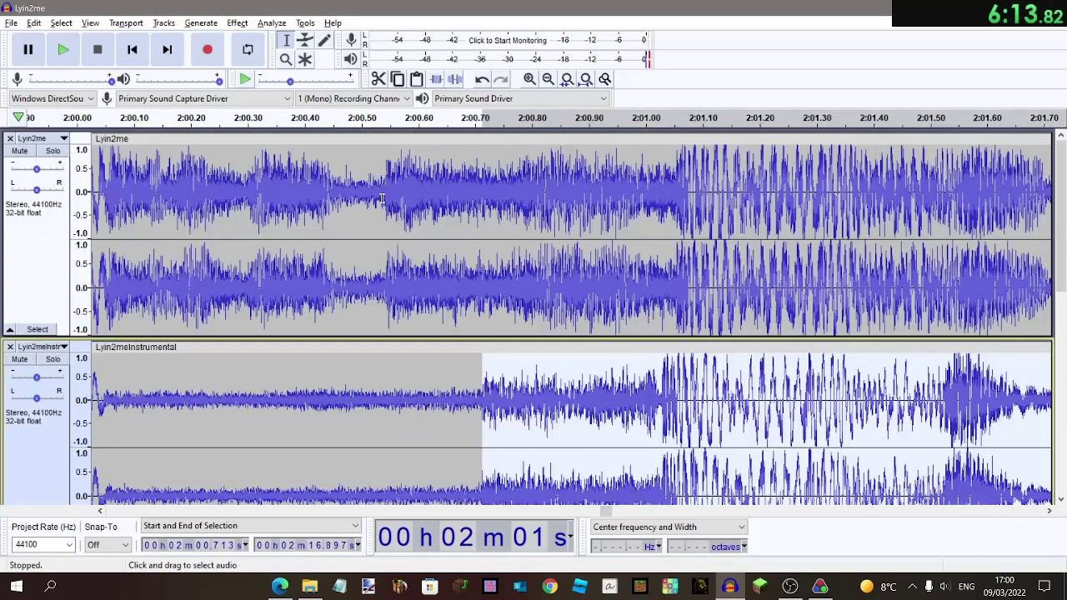
{"action": "left_click", "coordinate": [377, 198]}
{"action": "key", "text": "ctrl+v"}
{"action": "left_click", "coordinate": [475, 223]}
{"action": "left_click", "coordinate": [107, 115]}
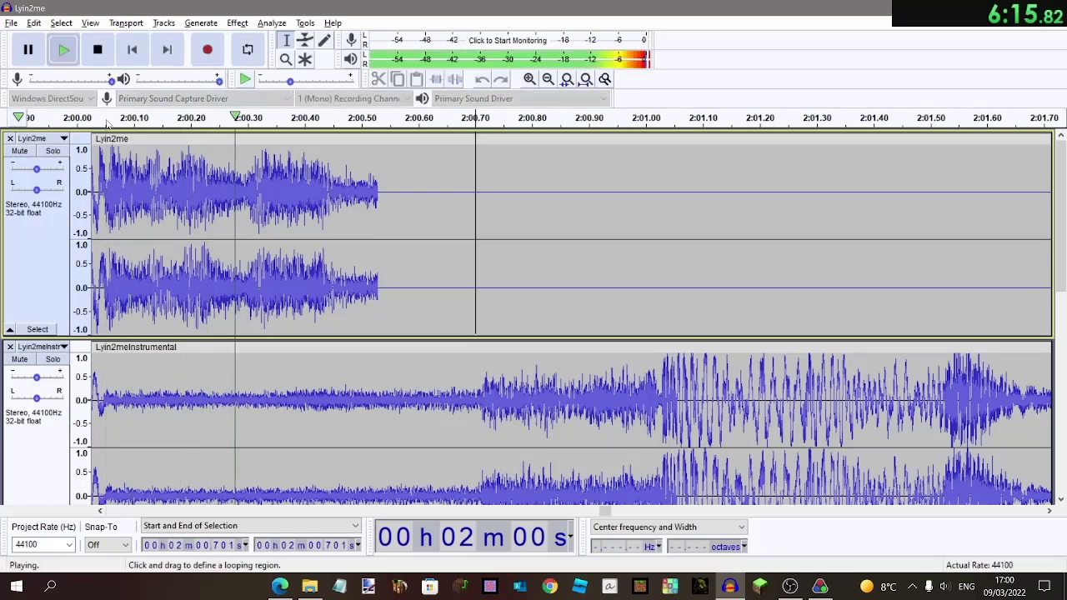
Undo the silenced copy in Lyin2me and play the track from 2:00.530 to find a better insertion point.
{"action": "scroll", "coordinate": [190, 171], "scroll_direction": "down", "scroll_amount": 2}
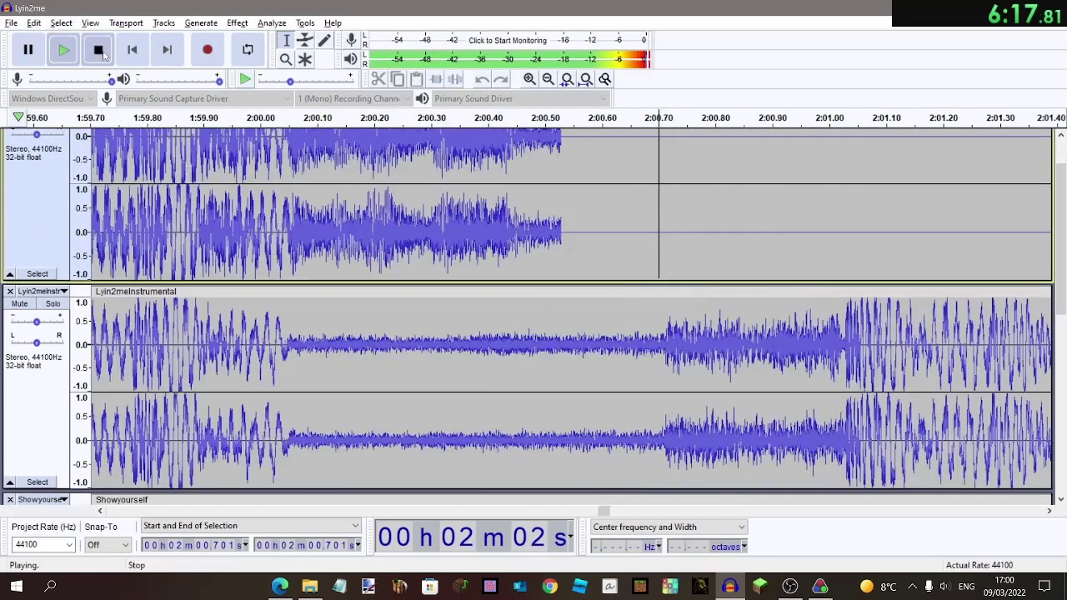
{"action": "left_click", "coordinate": [98, 49]}
{"action": "key", "text": "ctrl+z"}
{"action": "scroll", "coordinate": [533, 217], "scroll_direction": "up", "scroll_amount": 8}
{"action": "left_click", "coordinate": [560, 217]}
{"action": "scroll", "coordinate": [340, 300], "scroll_direction": "down", "scroll_amount": 3}
{"action": "key", "text": "ctrl+3"}
{"action": "key", "text": "ctrl+3"}
{"action": "key", "text": "ctrl+3"}
{"action": "key", "text": "ctrl+3"}
{"action": "key", "text": "ctrl+3"}
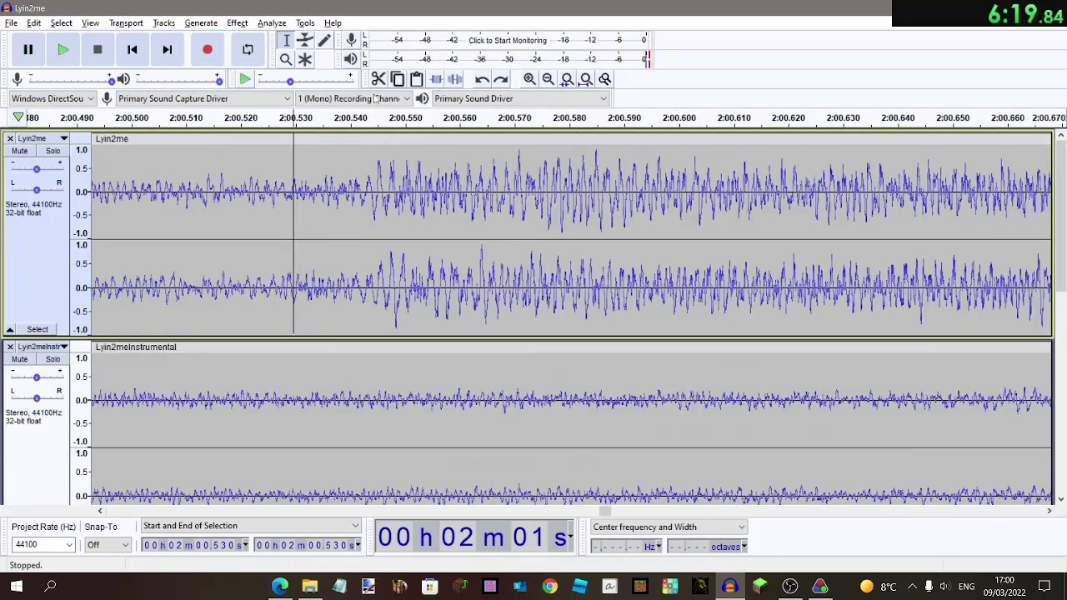
{"action": "key", "text": "space"}
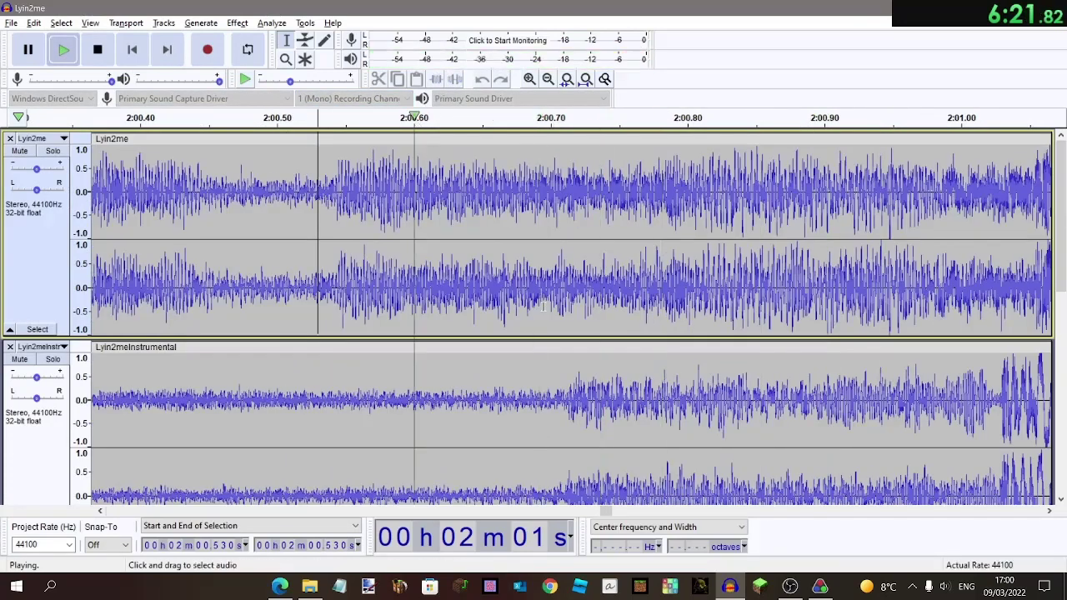
Insert the silenced copy into Lyin2me at 2:00.719 and play the join from 2:00.649.
{"action": "left_click", "coordinate": [98, 51]}
{"action": "key", "text": "shift+k"}
{"action": "left_click", "coordinate": [454, 79]}
{"action": "left_click", "coordinate": [481, 163]}
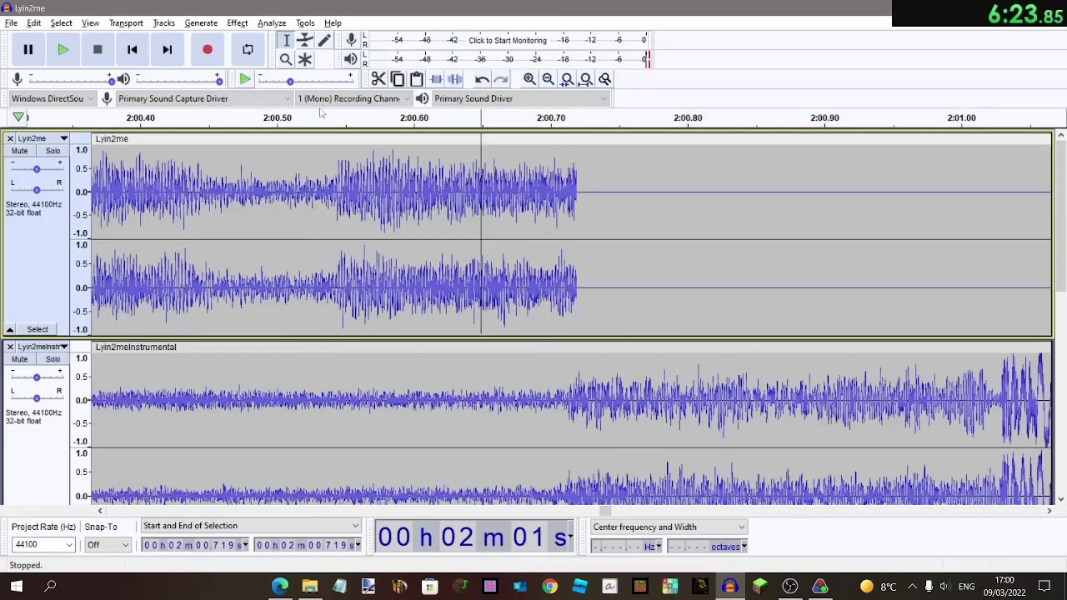
{"action": "left_click", "coordinate": [321, 115]}
{"action": "scroll", "coordinate": [364, 238], "scroll_direction": "down", "scroll_amount": 3}
{"action": "scroll", "coordinate": [364, 238], "scroll_direction": "down", "scroll_amount": 12}
{"action": "scroll", "coordinate": [364, 237], "scroll_direction": "up", "scroll_amount": 9}
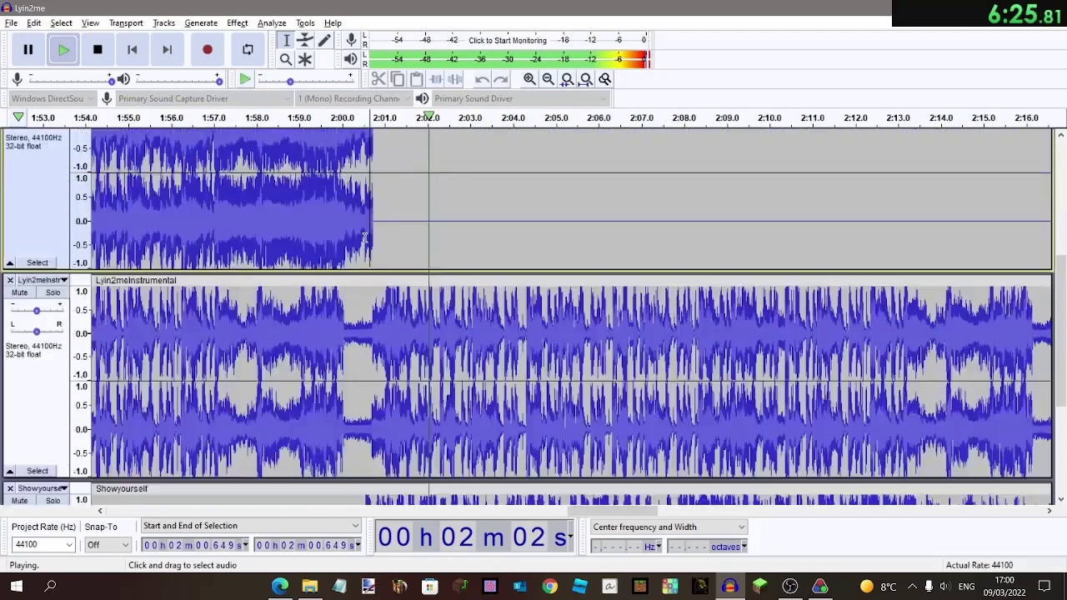
Compare the four tracks around 2:00 to 2:29 and the earlier Showyourself vocal passages during playback.
{"action": "scroll", "coordinate": [364, 238], "scroll_direction": "down", "scroll_amount": 11}
{"action": "scroll", "coordinate": [364, 238], "scroll_direction": "right", "scroll_amount": 9}
{"action": "scroll", "coordinate": [364, 237], "scroll_direction": "right", "scroll_amount": 7}
{"action": "scroll", "coordinate": [365, 237], "scroll_direction": "up", "scroll_amount": 7}
{"action": "scroll", "coordinate": [365, 238], "scroll_direction": "down", "scroll_amount": 6}
{"action": "scroll", "coordinate": [364, 237], "scroll_direction": "up", "scroll_amount": 6}
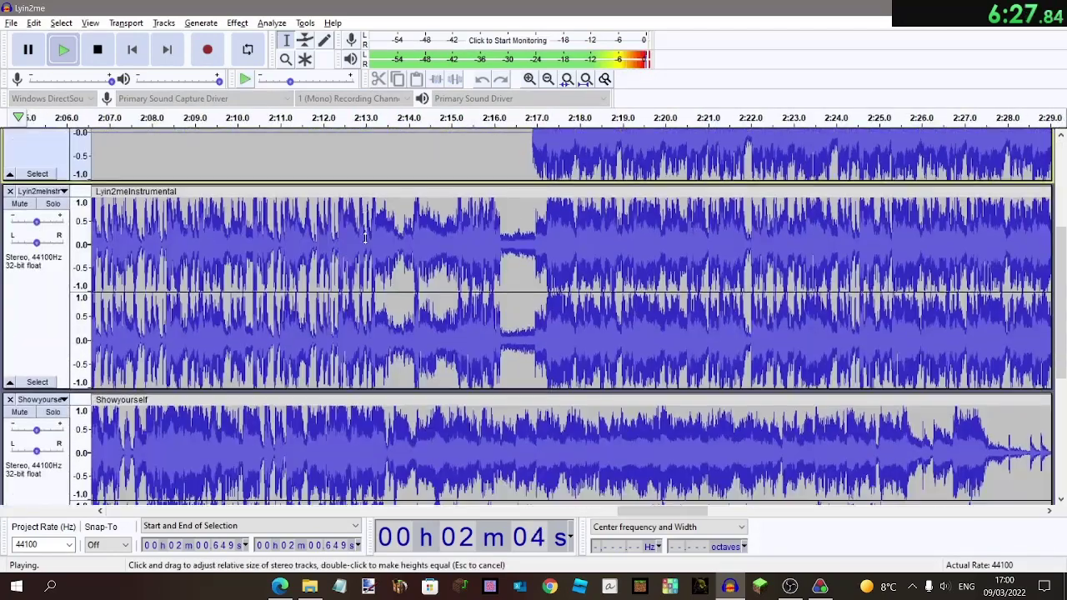
{"action": "scroll", "coordinate": [364, 237], "scroll_direction": "down", "scroll_amount": 7}
{"action": "scroll", "coordinate": [364, 237], "scroll_direction": "up", "scroll_amount": 2}
{"action": "scroll", "coordinate": [364, 237], "scroll_direction": "left", "scroll_amount": 2}
{"action": "scroll", "coordinate": [364, 237], "scroll_direction": "up", "scroll_amount": 5}
{"action": "key", "text": "ctrl+3"}
{"action": "key", "text": "ctrl+3"}
{"action": "key", "text": "ctrl+3"}
{"action": "key", "text": "ctrl+3"}
{"action": "scroll", "coordinate": [364, 237], "scroll_direction": "up", "scroll_amount": 1}
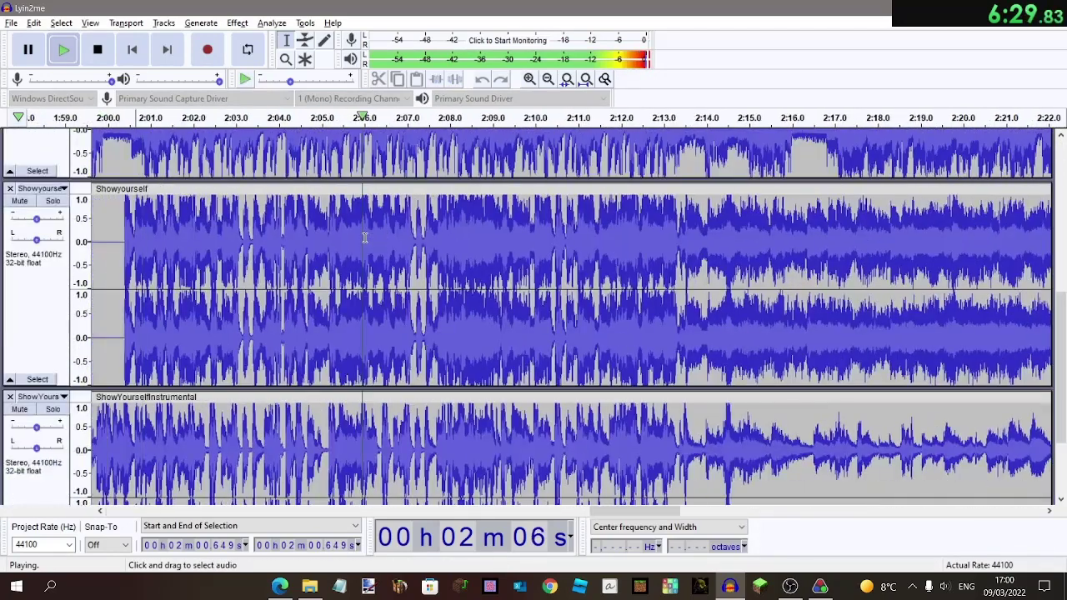
{"action": "scroll", "coordinate": [364, 238], "scroll_direction": "up", "scroll_amount": 2}
{"action": "scroll", "coordinate": [364, 237], "scroll_direction": "right", "scroll_amount": 4}
{"action": "scroll", "coordinate": [364, 237], "scroll_direction": "left", "scroll_amount": 10}
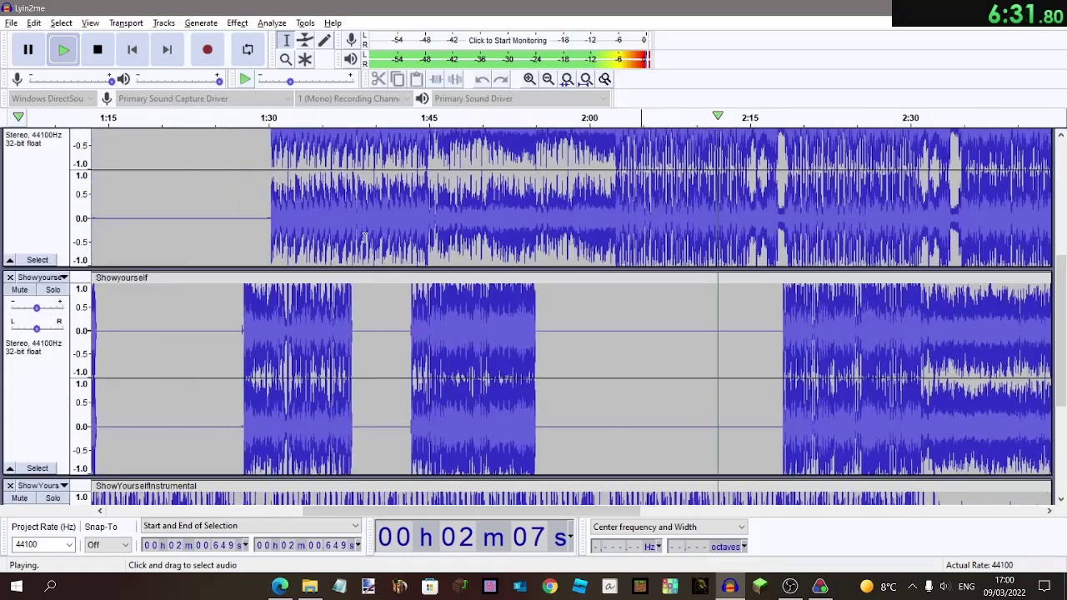
Play earlier parts of Showyourself and select its passage from 0:52.030 to 0:54.044.
{"action": "scroll", "coordinate": [509, 212], "scroll_direction": "down", "scroll_amount": 3}
{"action": "key", "text": "space"}
{"action": "scroll", "coordinate": [509, 211], "scroll_direction": "down", "scroll_amount": 1}
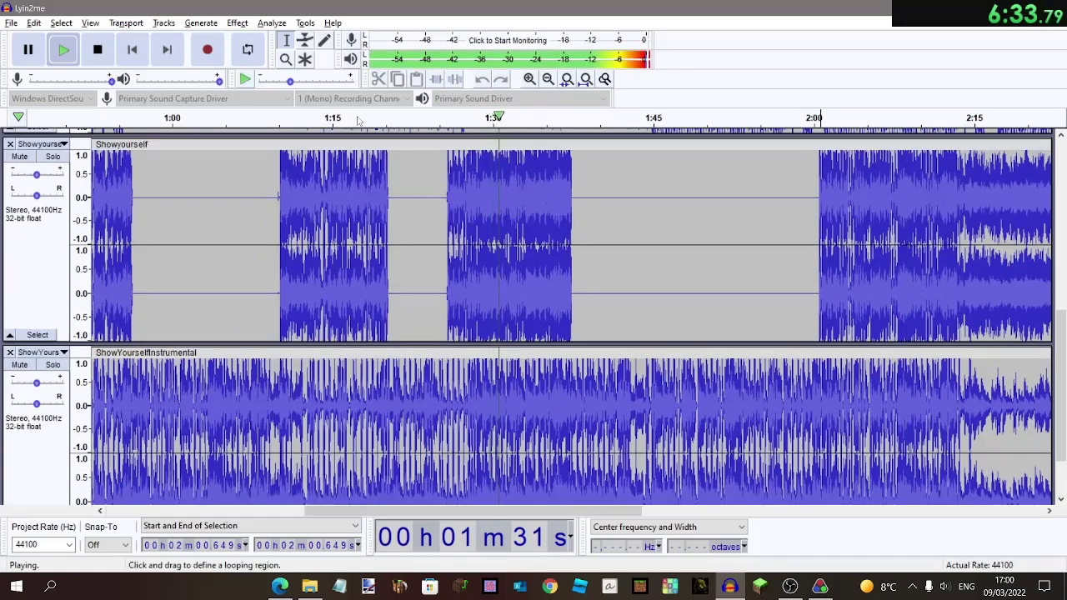
{"action": "scroll", "coordinate": [300, 162], "scroll_direction": "left", "scroll_amount": 3}
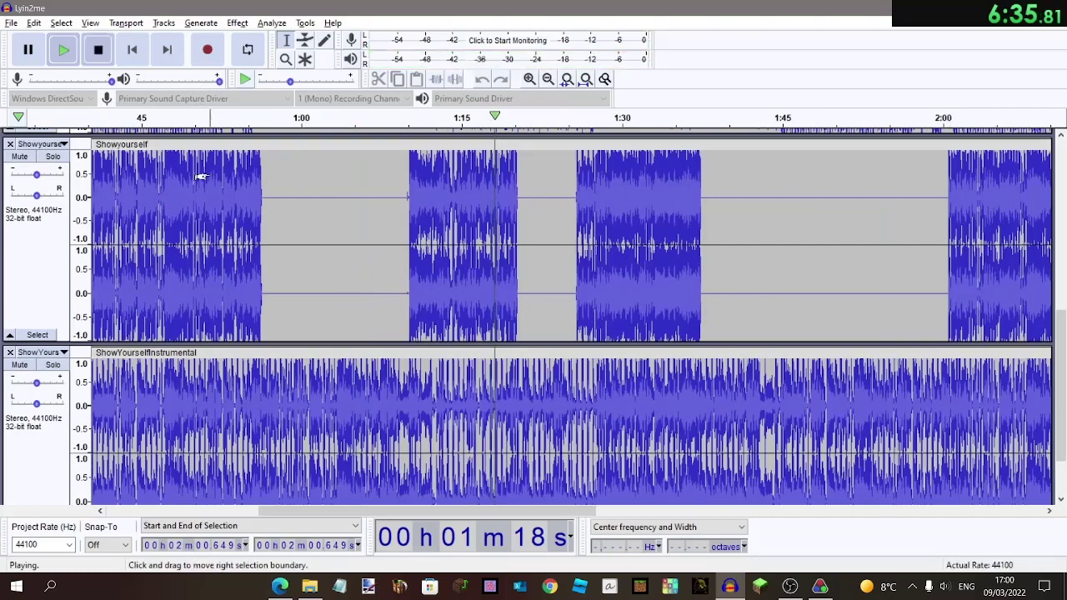
{"action": "left_click", "coordinate": [209, 176]}
{"action": "key", "text": "space"}
{"action": "scroll", "coordinate": [209, 176], "scroll_direction": "up", "scroll_amount": 3}
{"action": "scroll", "coordinate": [257, 172], "scroll_direction": "up", "scroll_amount": 2}
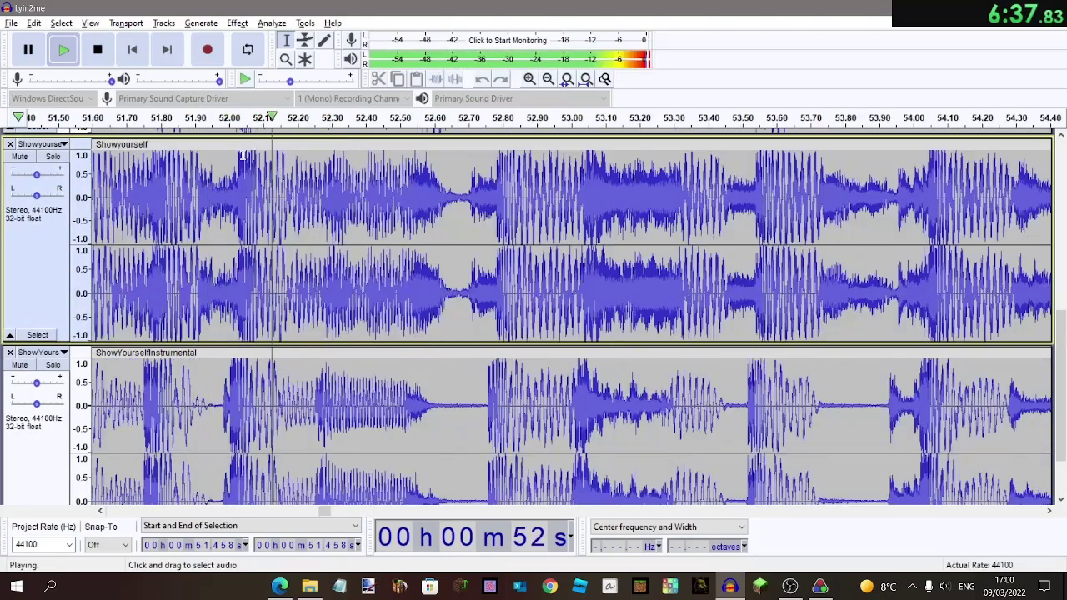
{"action": "left_click_drag", "start_coordinate": [239, 167], "coordinate": [859, 198]}
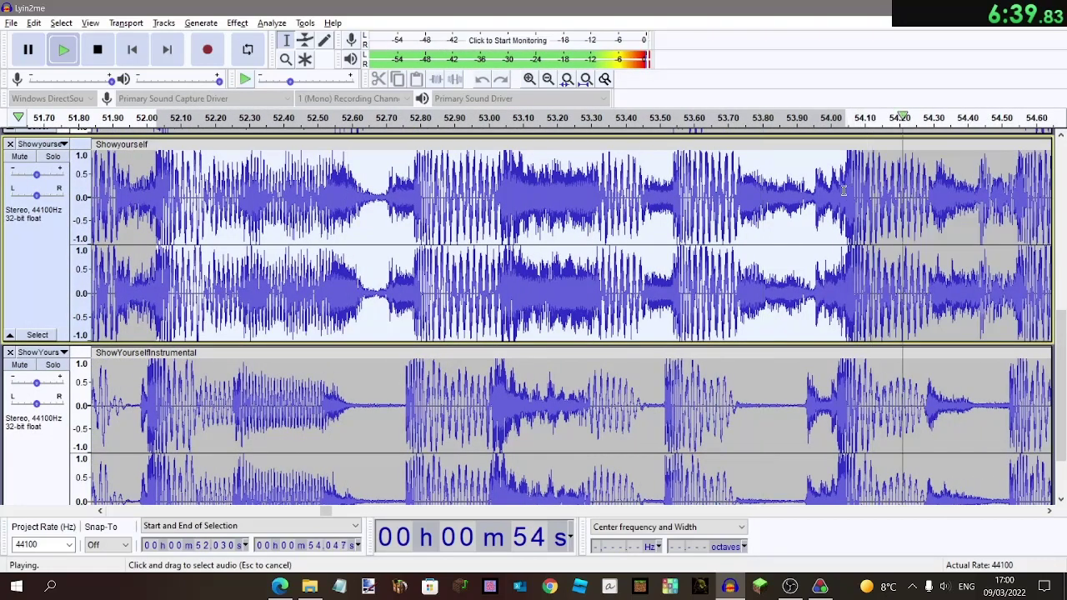
{"action": "scroll", "coordinate": [837, 187], "scroll_direction": "down", "scroll_amount": 5}
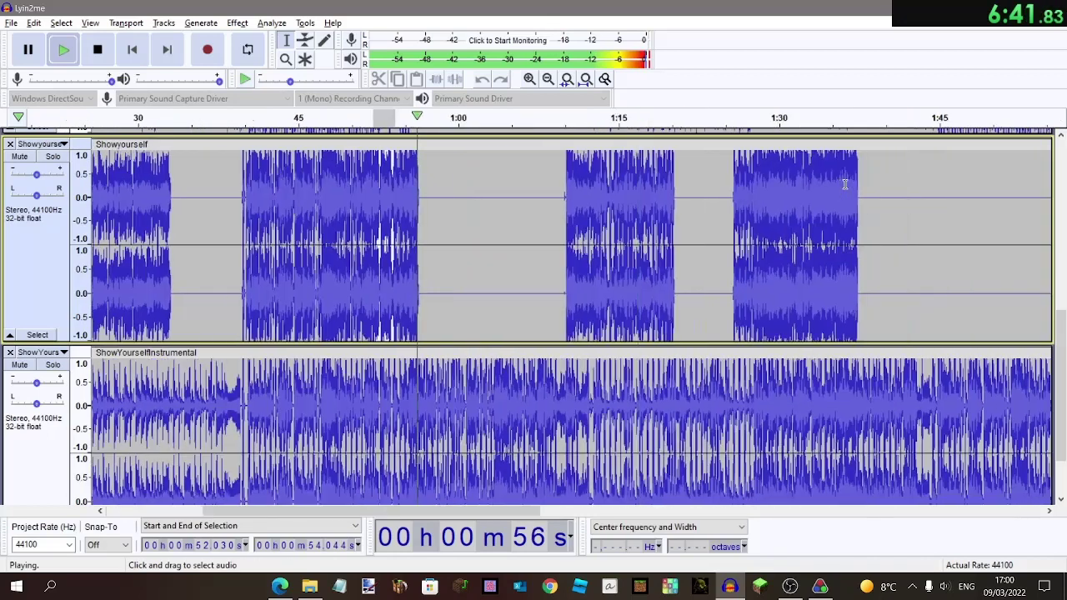
Paste a copy of the selected passage into Showyourself at 2:12.661 and add a silenced copy to ShowYourselfInstrumental at about 2:12.6.
{"action": "left_click", "coordinate": [100, 50]}
{"action": "scroll", "coordinate": [805, 182], "scroll_direction": "right", "scroll_amount": 8}
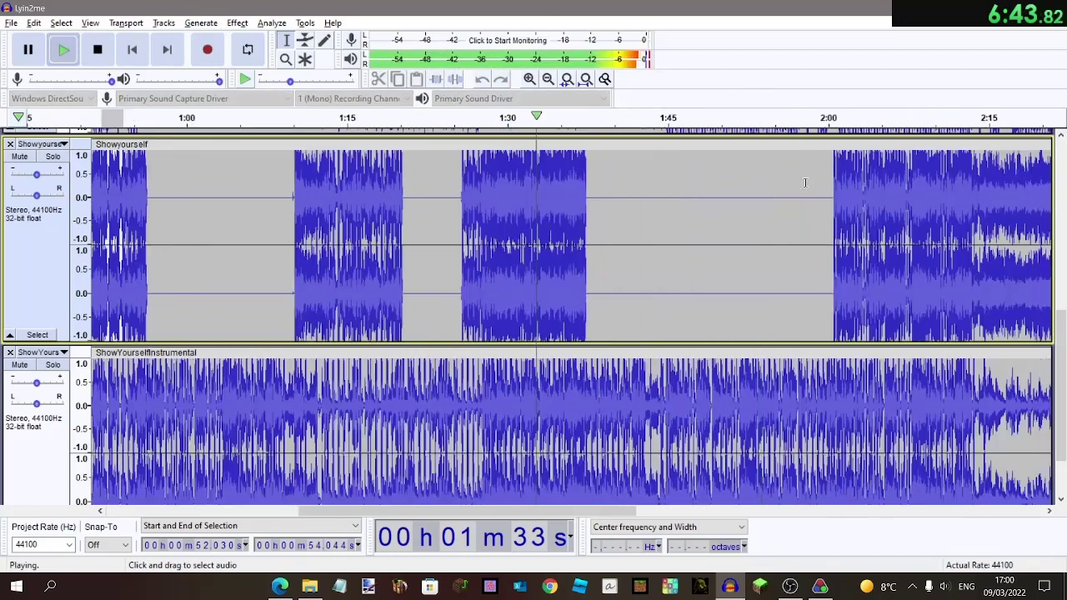
{"action": "left_click", "coordinate": [98, 50]}
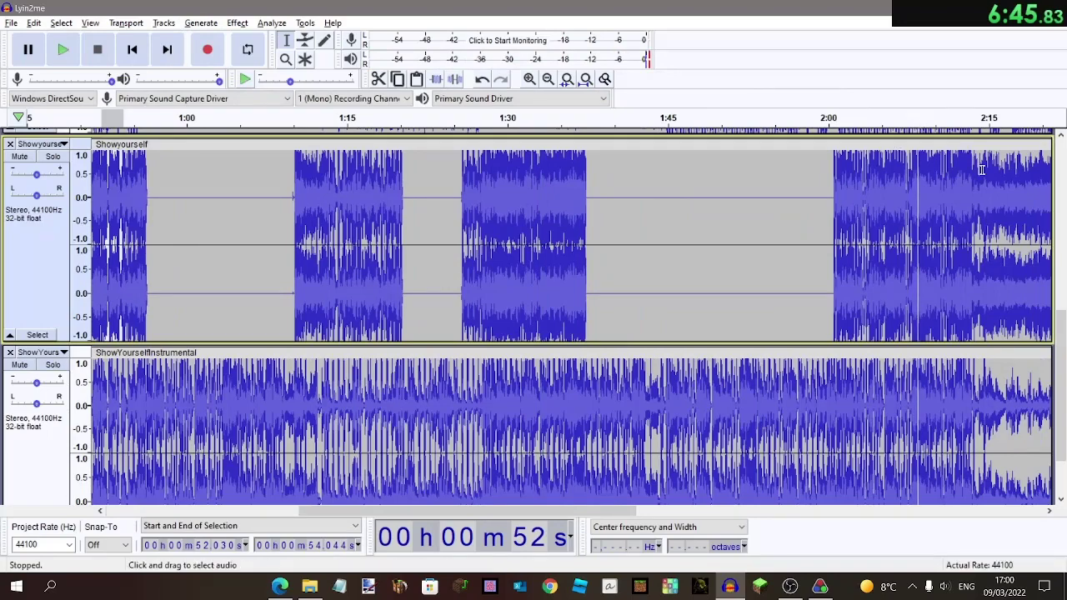
{"action": "left_click", "coordinate": [919, 120]}
{"action": "left_click", "coordinate": [968, 178]}
{"action": "scroll", "coordinate": [969, 178], "scroll_direction": "up", "scroll_amount": 3}
{"action": "scroll", "coordinate": [856, 157], "scroll_direction": "up", "scroll_amount": 4}
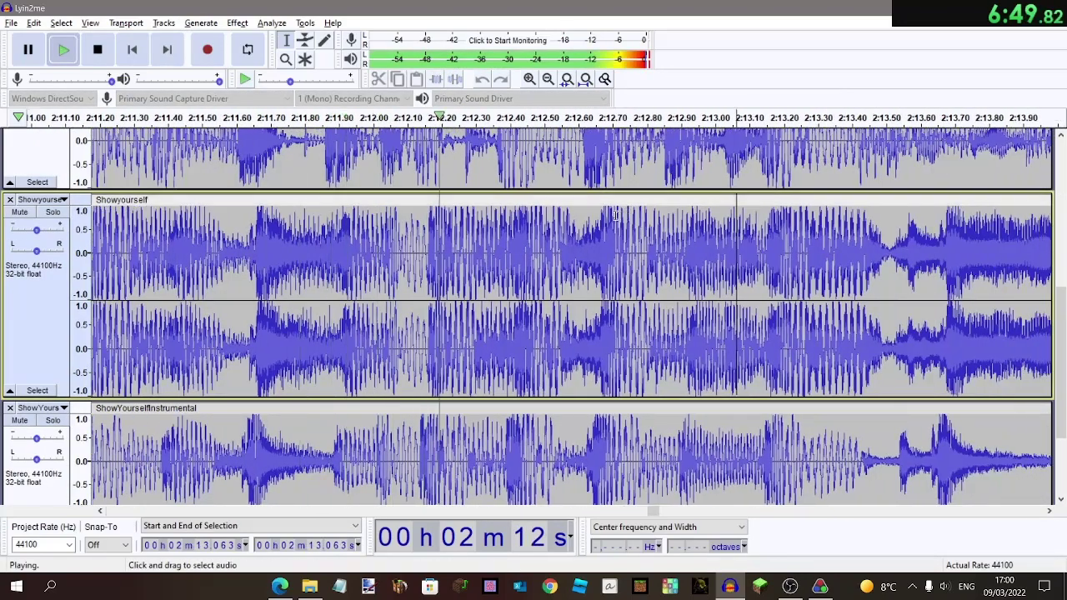
{"action": "left_click", "coordinate": [97, 53]}
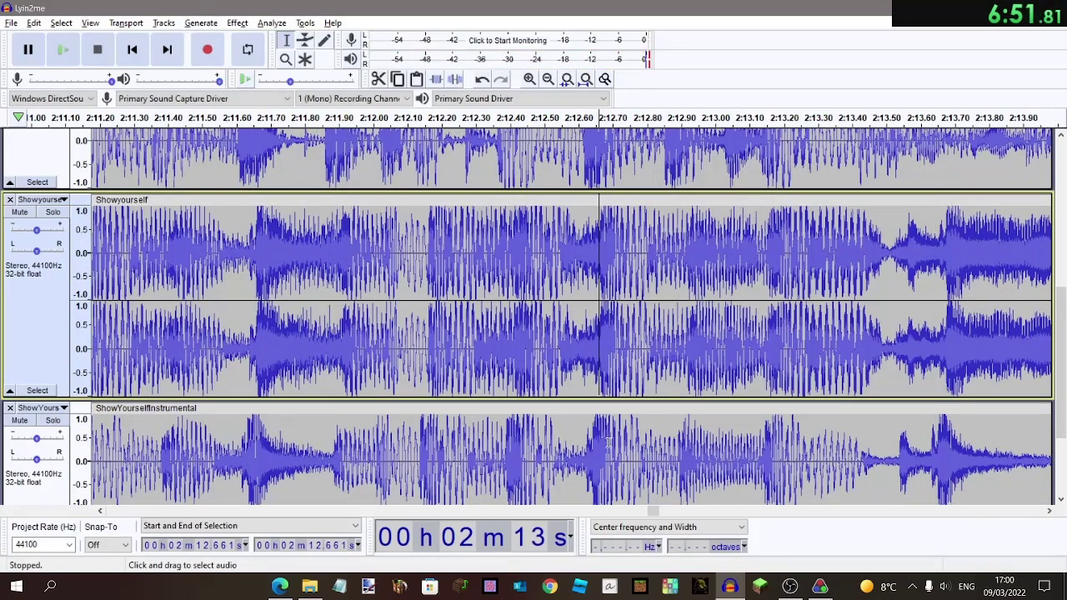
{"action": "left_click", "coordinate": [483, 80]}
{"action": "left_click", "coordinate": [463, 82]}
{"action": "left_click", "coordinate": [563, 165]}
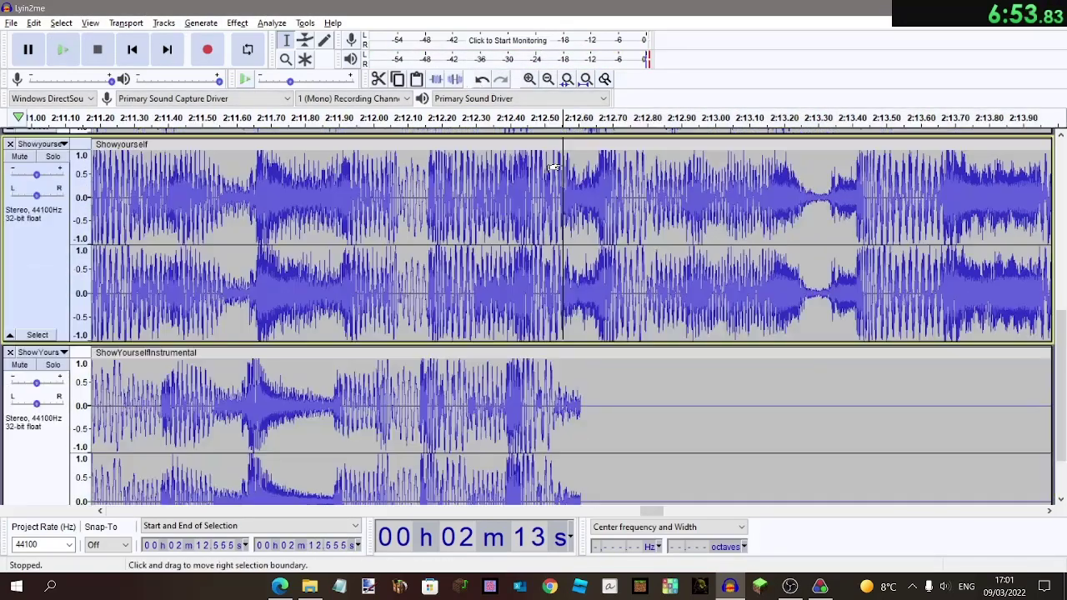
Delete a sliver of silence before the Showyourself entry near 2:00.5 and play the entry from about 2:00.4.
{"action": "scroll", "coordinate": [559, 163], "scroll_direction": "down", "scroll_amount": 3}
{"action": "scroll", "coordinate": [559, 163], "scroll_direction": "left", "scroll_amount": 11}
{"action": "scroll", "coordinate": [491, 198], "scroll_direction": "up", "scroll_amount": 3}
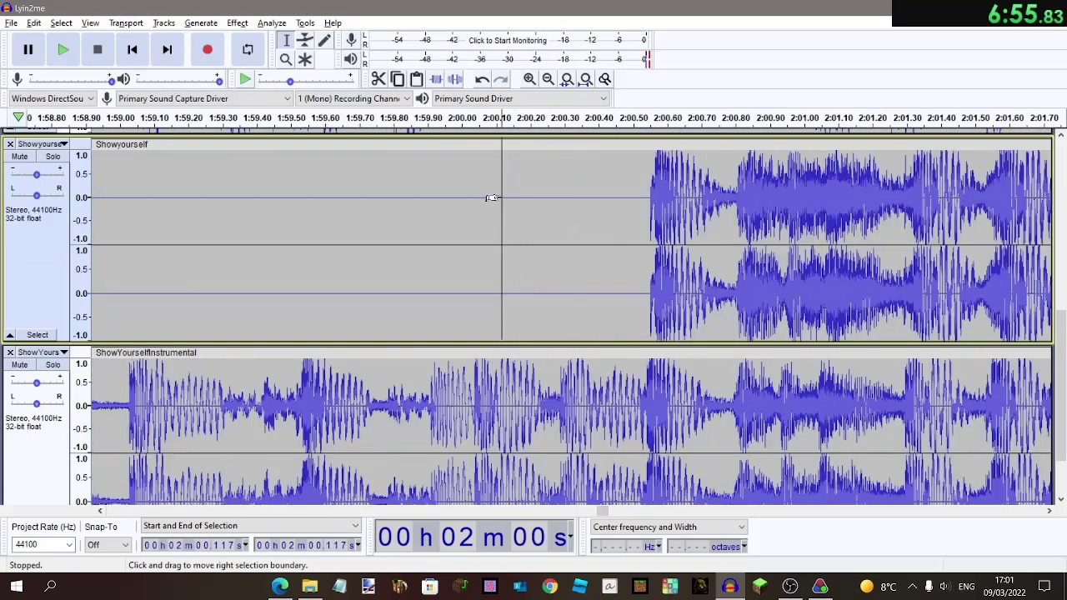
{"action": "key", "text": "Delete"}
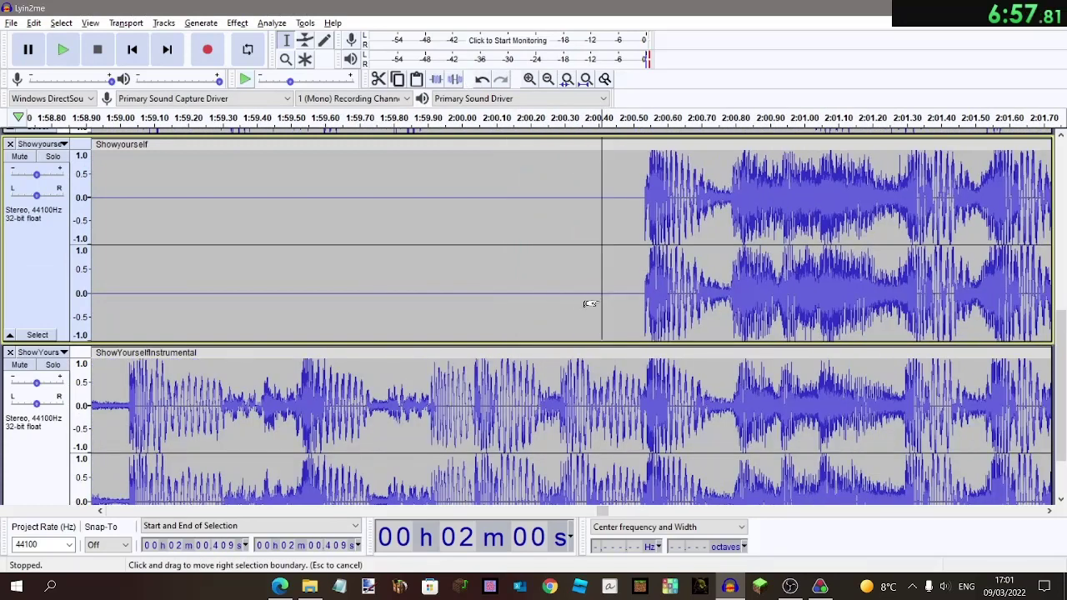
{"action": "left_click", "coordinate": [631, 125]}
{"action": "scroll", "coordinate": [550, 255], "scroll_direction": "down", "scroll_amount": 2}
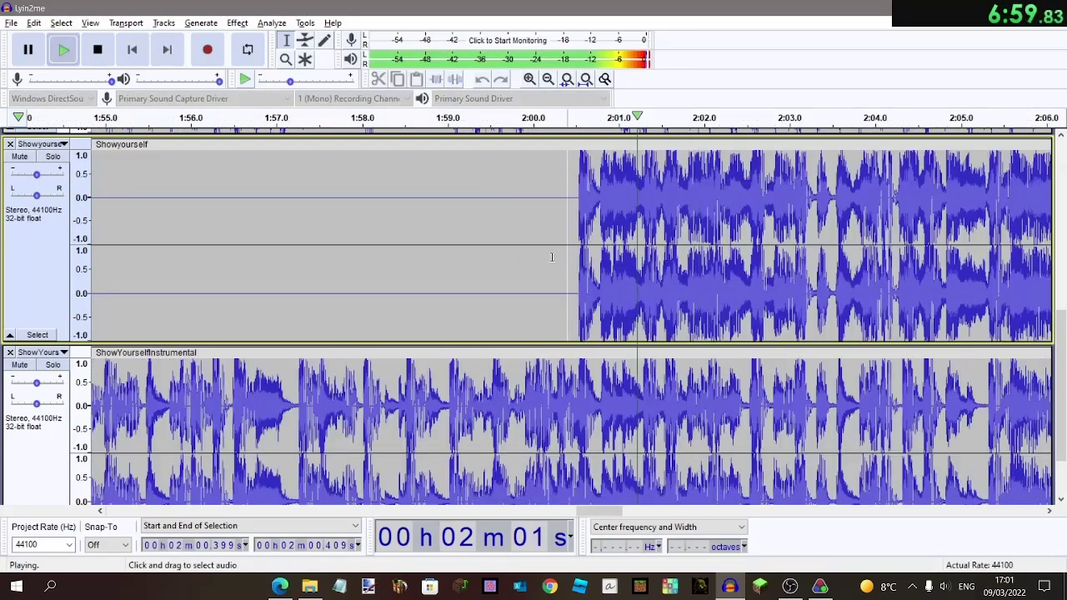
Check how Showyourself lines up with both instrumentals between about 2:01 and 2:24 during playback.
{"action": "scroll", "coordinate": [551, 255], "scroll_direction": "right", "scroll_amount": 13}
{"action": "scroll", "coordinate": [551, 257], "scroll_direction": "up", "scroll_amount": 2}
{"action": "scroll", "coordinate": [552, 258], "scroll_direction": "right", "scroll_amount": 6}
{"action": "scroll", "coordinate": [551, 257], "scroll_direction": "down", "scroll_amount": 4}
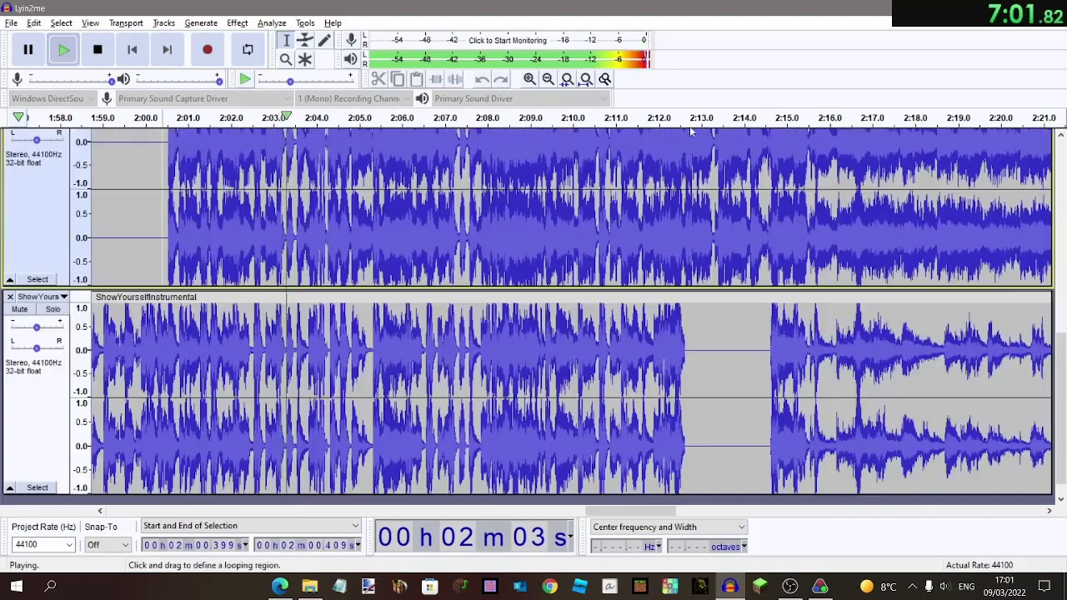
{"action": "scroll", "coordinate": [713, 235], "scroll_direction": "right", "scroll_amount": 3}
{"action": "scroll", "coordinate": [606, 209], "scroll_direction": "up", "scroll_amount": 4}
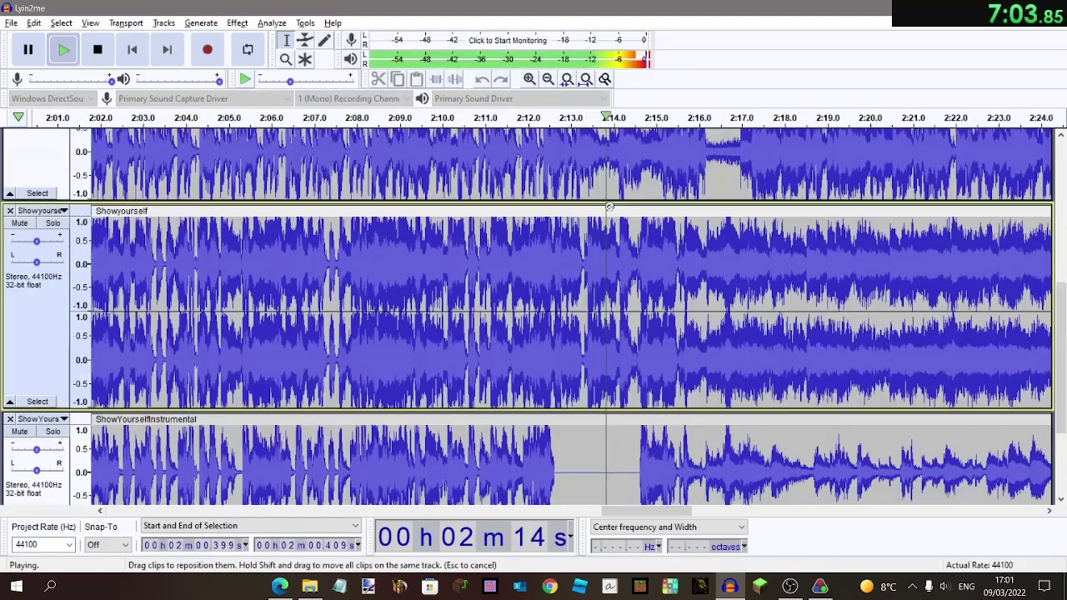
{"action": "scroll", "coordinate": [607, 209], "scroll_direction": "right", "scroll_amount": 3}
{"action": "scroll", "coordinate": [607, 209], "scroll_direction": "up", "scroll_amount": 3}
{"action": "scroll", "coordinate": [609, 209], "scroll_direction": "down", "scroll_amount": 4}
{"action": "scroll", "coordinate": [610, 209], "scroll_direction": "up", "scroll_amount": 1}
{"action": "scroll", "coordinate": [609, 208], "scroll_direction": "left", "scroll_amount": 12}
{"action": "scroll", "coordinate": [609, 207], "scroll_direction": "up", "scroll_amount": 2}
{"action": "scroll", "coordinate": [610, 208], "scroll_direction": "up", "scroll_amount": 5}
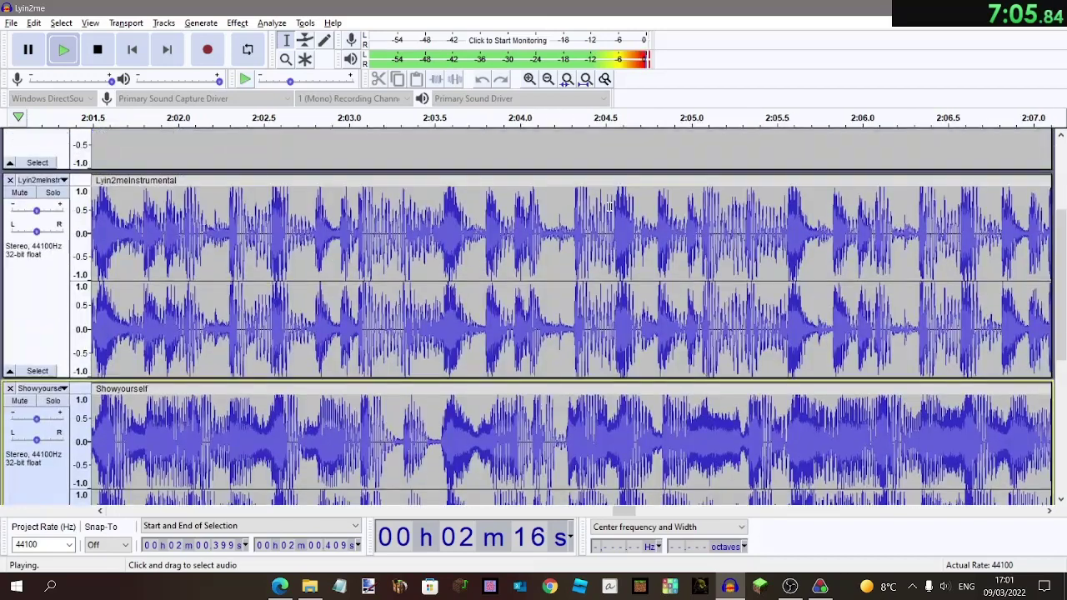
Stretch the section from 2:16.729 to 2:16.750 in Lyin2me and Lyin2meInstrumental with a Change Tempo of -52%.
{"action": "scroll", "coordinate": [607, 208], "scroll_direction": "down", "scroll_amount": 2}
{"action": "scroll", "coordinate": [584, 210], "scroll_direction": "right", "scroll_amount": 20}
{"action": "scroll", "coordinate": [514, 212], "scroll_direction": "up", "scroll_amount": 4}
{"action": "scroll", "coordinate": [515, 212], "scroll_direction": "up", "scroll_amount": 1}
{"action": "left_click", "coordinate": [434, 174]}
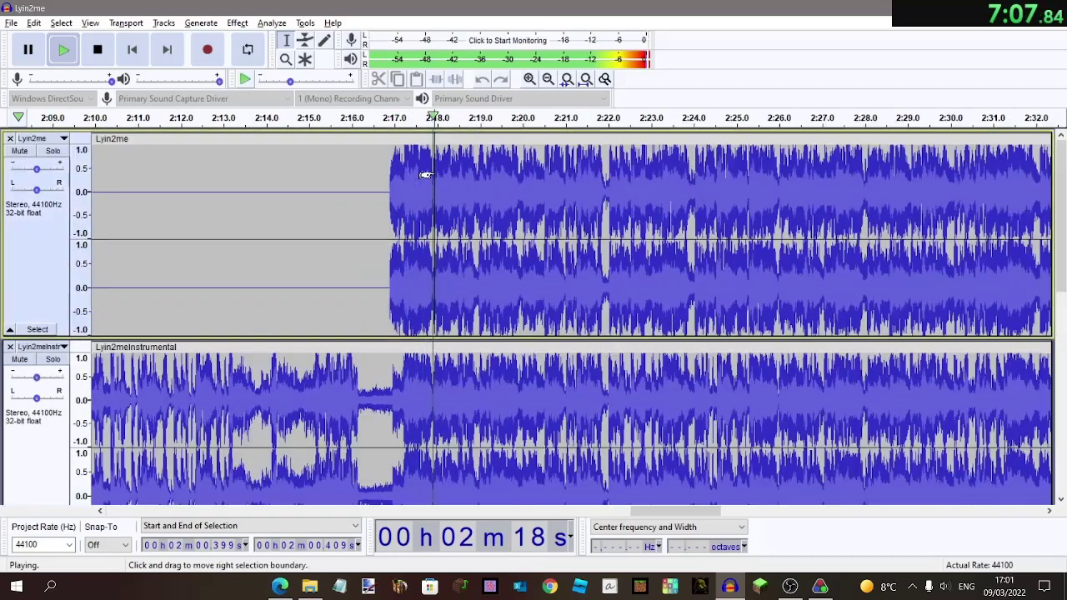
{"action": "scroll", "coordinate": [436, 174], "scroll_direction": "up", "scroll_amount": 2}
{"action": "scroll", "coordinate": [437, 174], "scroll_direction": "down", "scroll_amount": 4}
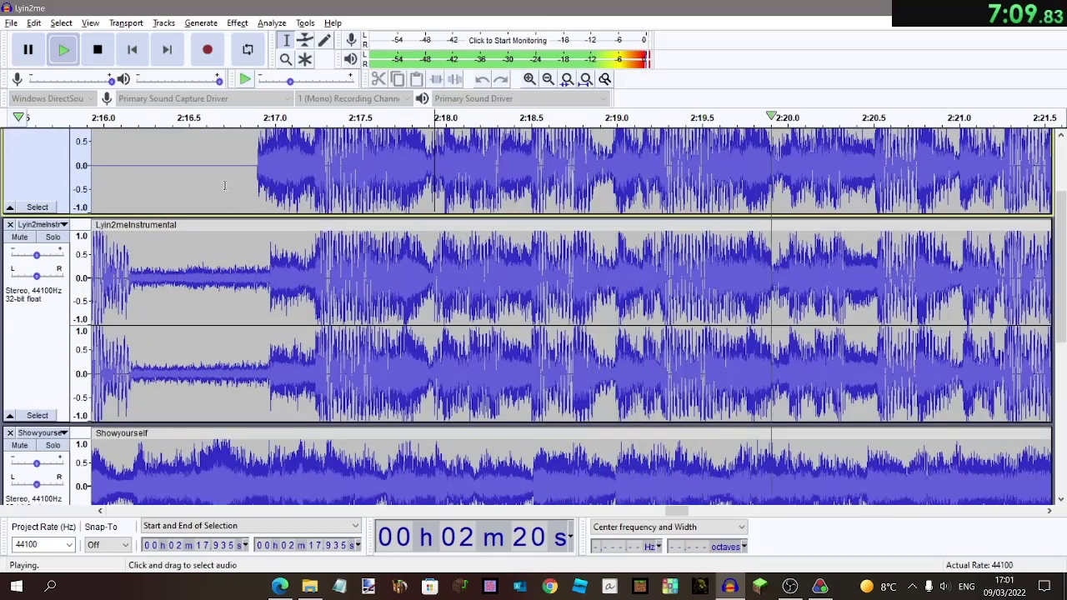
{"action": "left_click", "coordinate": [227, 288]}
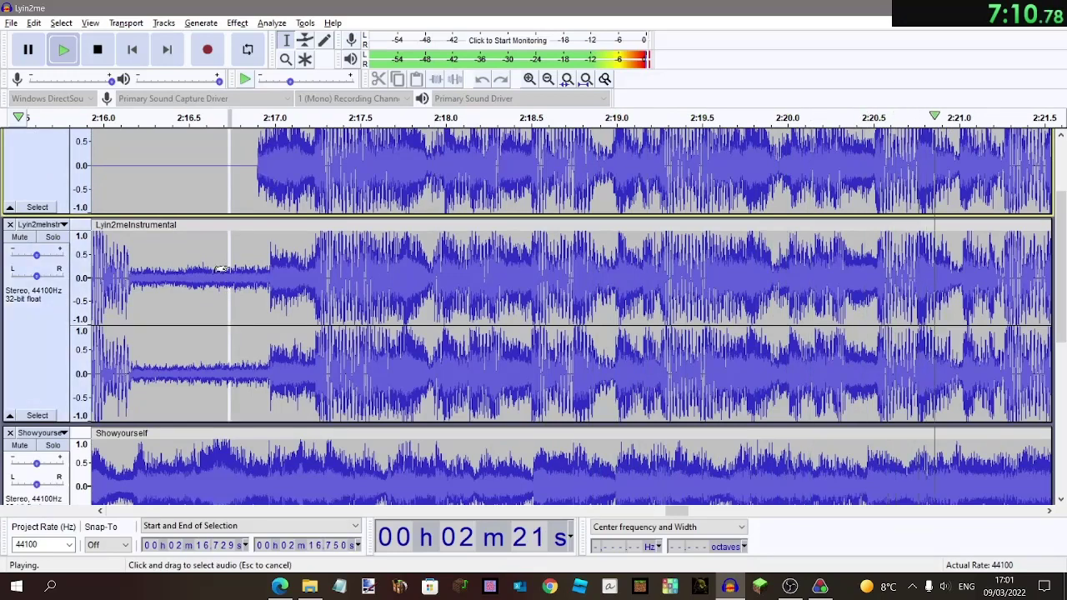
{"action": "left_click", "coordinate": [71, 52]}
{"action": "key", "text": "ctrl+r"}
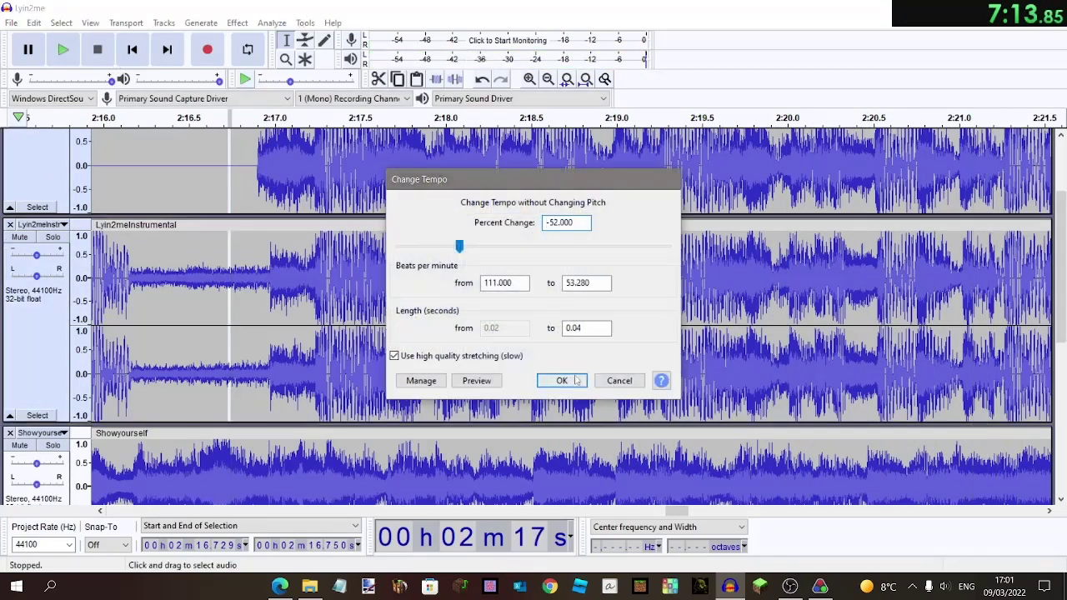
{"action": "left_click", "coordinate": [575, 380]}
Delete the section from 2:16.859 to 2:16.924 in Lyin2me and Lyin2meInstrumental and play the tracks from the cut.
{"action": "scroll", "coordinate": [244, 227], "scroll_direction": "up", "scroll_amount": 2}
{"action": "key", "text": "space"}
{"action": "scroll", "coordinate": [244, 227], "scroll_direction": "down", "scroll_amount": 3}
{"action": "scroll", "coordinate": [244, 227], "scroll_direction": "down", "scroll_amount": 2}
{"action": "scroll", "coordinate": [244, 225], "scroll_direction": "up", "scroll_amount": 3}
{"action": "left_click_drag", "start_coordinate": [261, 192], "coordinate": [257, 231]}
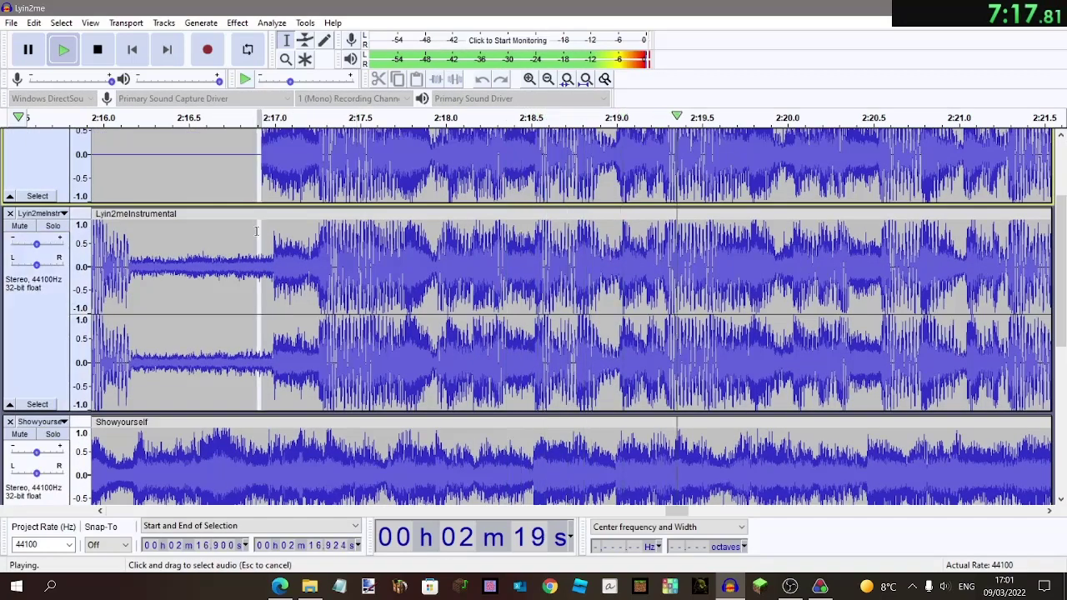
{"action": "scroll", "coordinate": [223, 231], "scroll_direction": "down", "scroll_amount": 1}
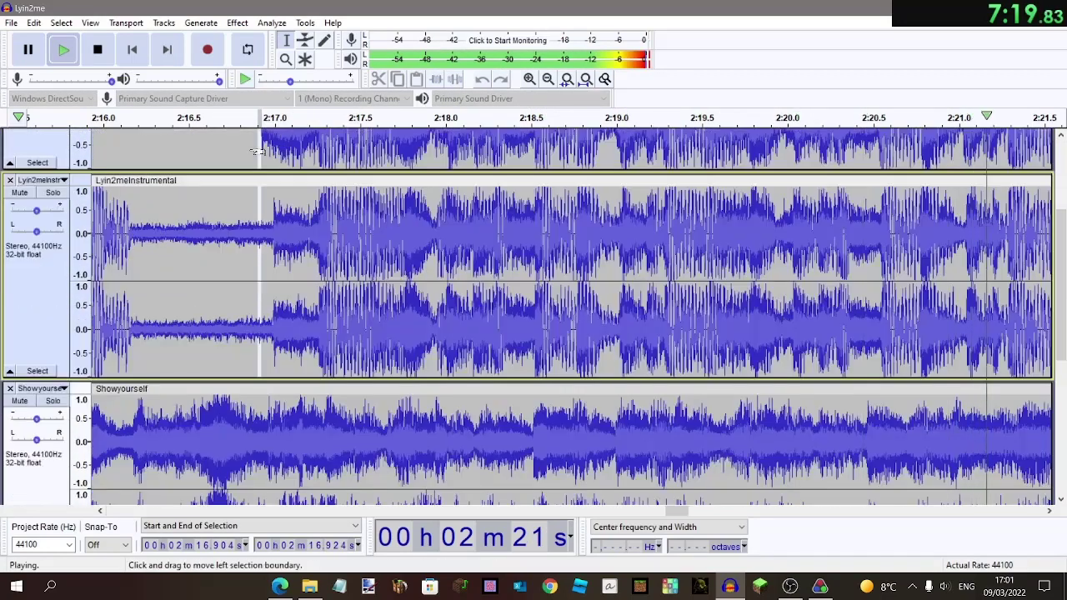
{"action": "left_click_drag", "start_coordinate": [264, 151], "coordinate": [250, 121]}
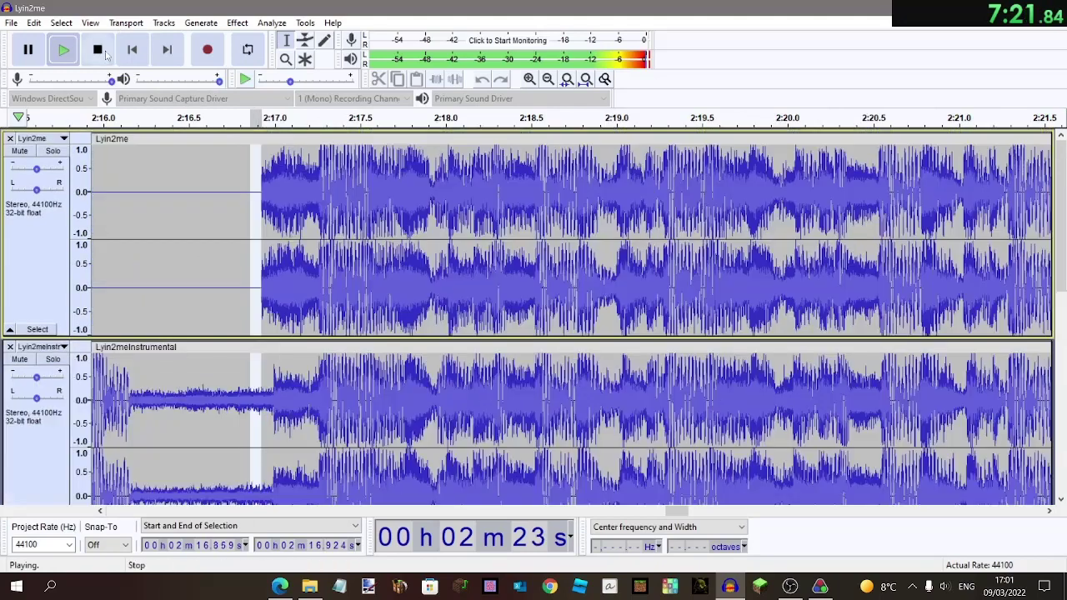
{"action": "left_click", "coordinate": [250, 118]}
{"action": "scroll", "coordinate": [181, 350], "scroll_direction": "down", "scroll_amount": 5}
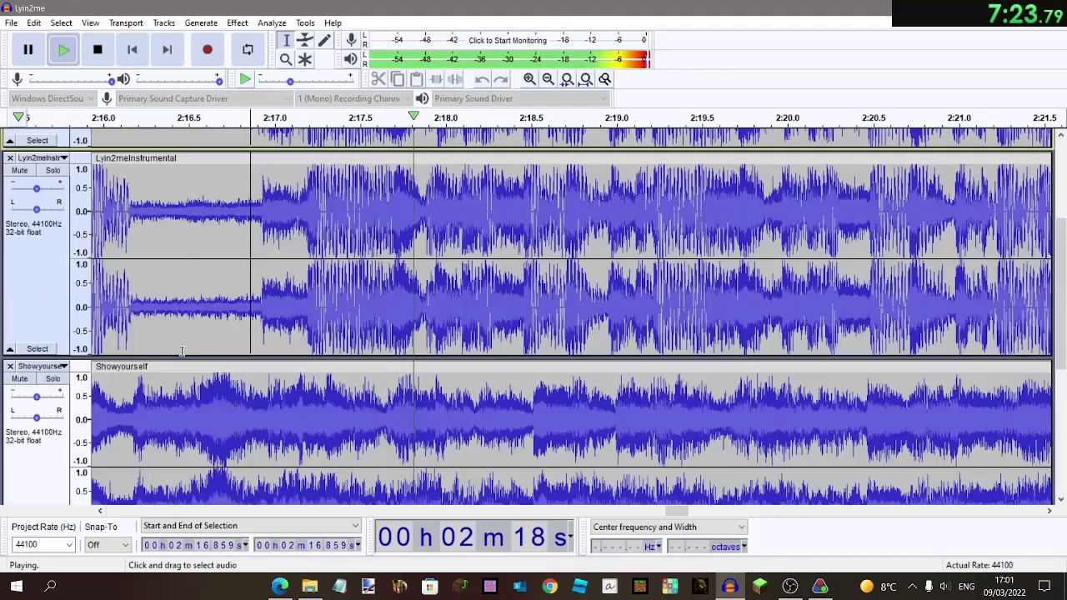
{"action": "scroll", "coordinate": [181, 350], "scroll_direction": "down", "scroll_amount": 4}
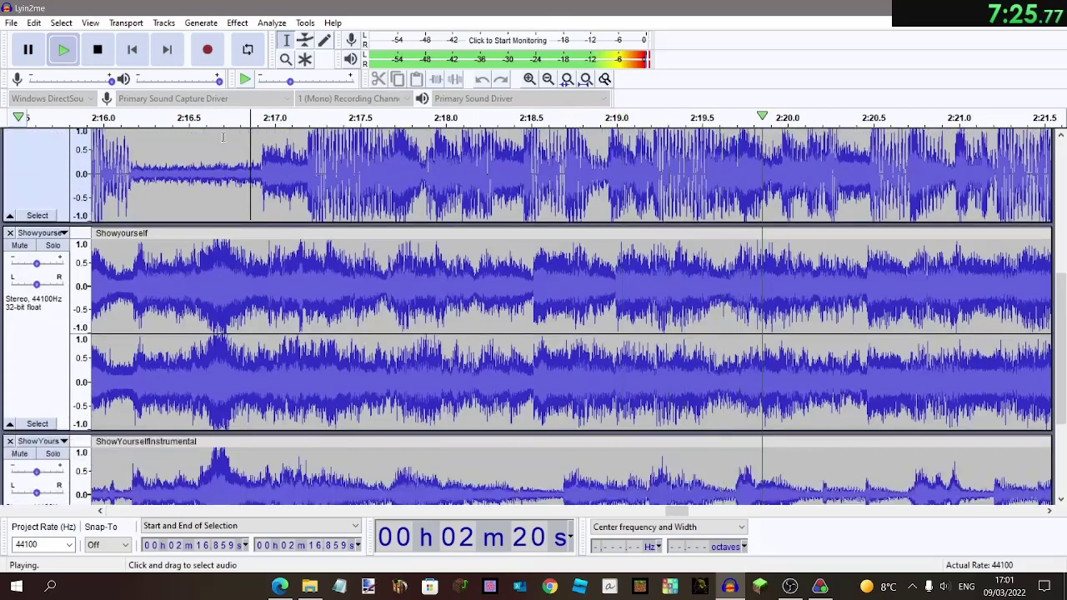
Check how the Lyin2me and Showyourself tracks line up from about 2:17 onward during playback.
{"action": "scroll", "coordinate": [226, 171], "scroll_direction": "down", "scroll_amount": 3}
{"action": "scroll", "coordinate": [227, 171], "scroll_direction": "down", "scroll_amount": 2}
{"action": "scroll", "coordinate": [227, 172], "scroll_direction": "up", "scroll_amount": 9}
{"action": "scroll", "coordinate": [227, 172], "scroll_direction": "right", "scroll_amount": 7}
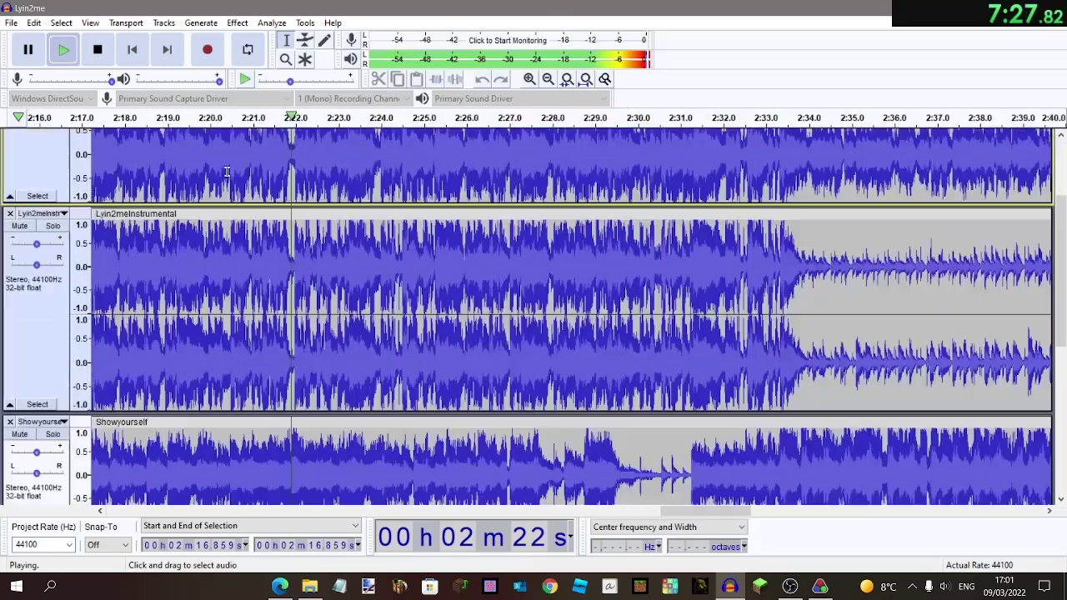
{"action": "scroll", "coordinate": [226, 171], "scroll_direction": "down", "scroll_amount": 3}
{"action": "scroll", "coordinate": [226, 171], "scroll_direction": "down", "scroll_amount": 5}
{"action": "scroll", "coordinate": [571, 282], "scroll_direction": "down", "scroll_amount": 6}
{"action": "scroll", "coordinate": [571, 279], "scroll_direction": "up", "scroll_amount": 2}
Duplicate the ShowYourselfInstrumental passage from 2:33.314 to 2:49.439 by pasting a copy at its start.
{"action": "scroll", "coordinate": [571, 279], "scroll_direction": "right", "scroll_amount": 5}
{"action": "left_click_drag", "start_coordinate": [577, 294], "coordinate": [760, 343]}
{"action": "scroll", "coordinate": [628, 297], "scroll_direction": "down", "scroll_amount": 2}
{"action": "key", "text": "ctrl+1"}
{"action": "key", "text": "ctrl+1"}
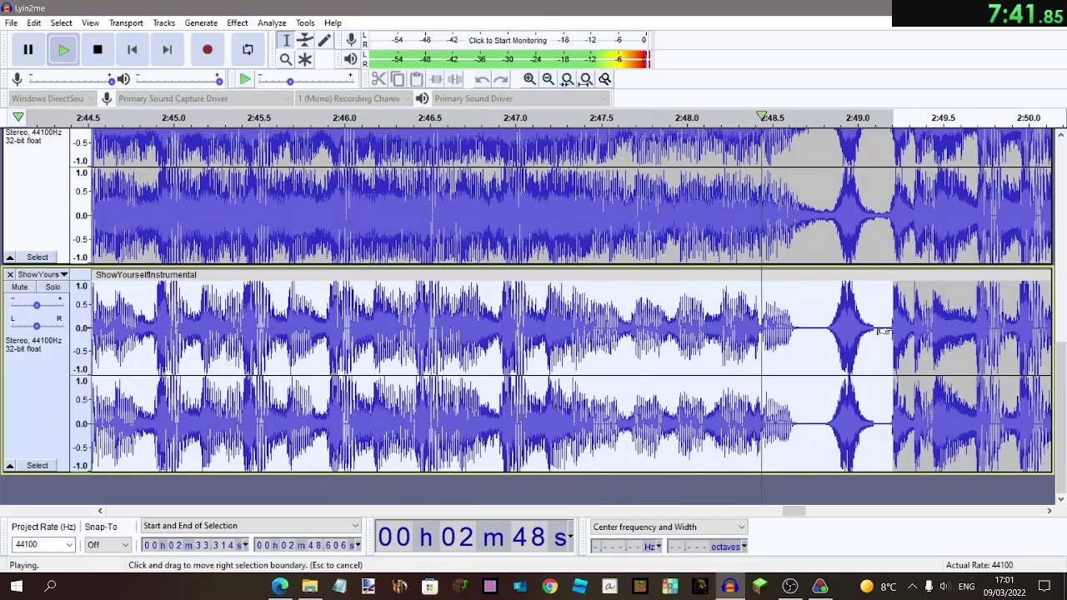
{"action": "scroll", "coordinate": [925, 316], "scroll_direction": "down", "scroll_amount": 3}
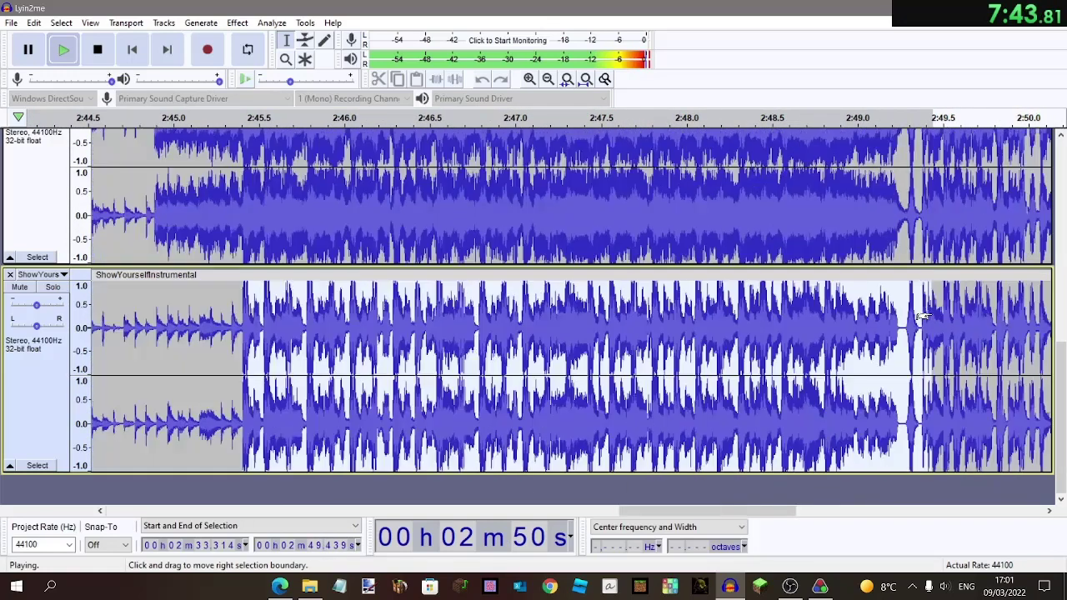
{"action": "scroll", "coordinate": [668, 275], "scroll_direction": "up", "scroll_amount": 3}
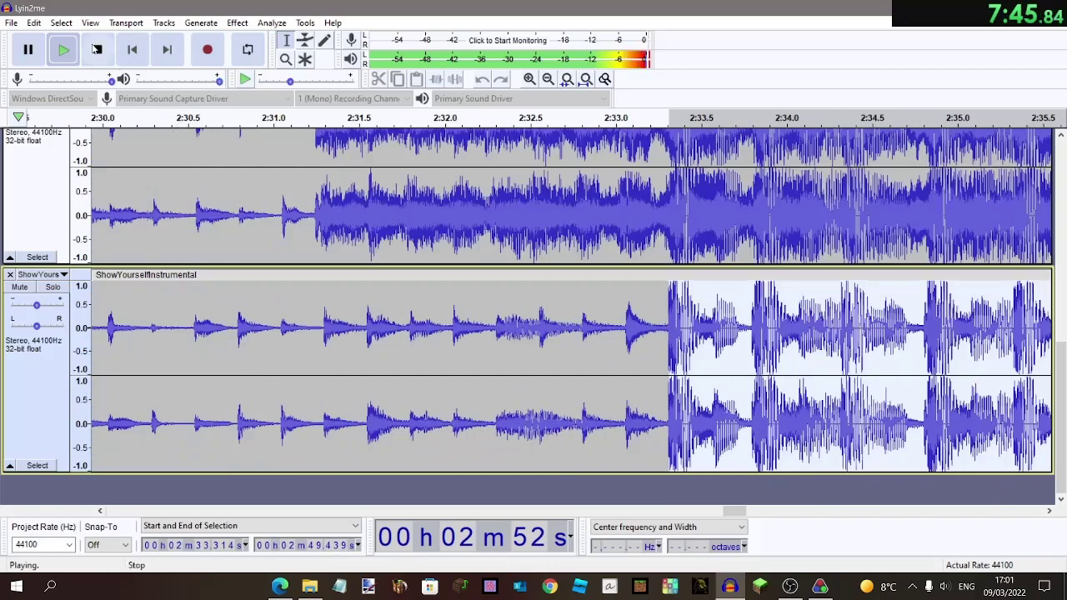
{"action": "key", "text": "space"}
{"action": "left_click", "coordinate": [684, 294]}
{"action": "key", "text": "shift+k"}
{"action": "key", "text": "ctrl+c"}
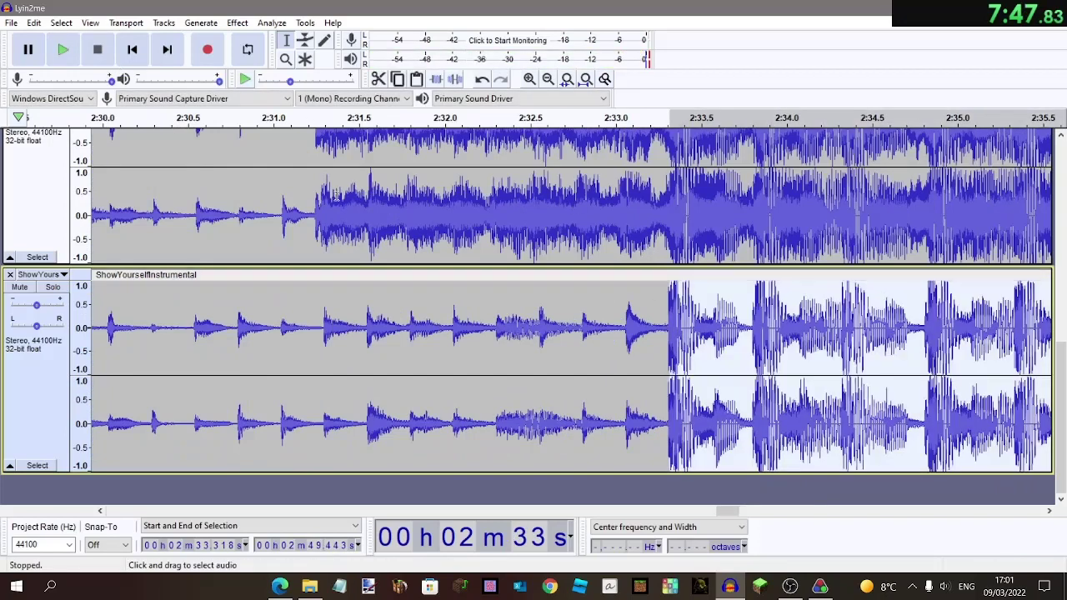
Paste the copied passage into Showyourself at about 2:31.2 and silence the pasted part.
{"action": "left_click", "coordinate": [309, 220]}
{"action": "key", "text": "ctrl+v"}
{"action": "key", "text": "ctrl+l"}
{"action": "left_click", "coordinate": [483, 212]}
Play the tracks from about 2:31 and examine where the loud part of Lyin2meInstrumental ends near 2:33.3.
{"action": "left_click", "coordinate": [256, 123]}
{"action": "scroll", "coordinate": [264, 155], "scroll_direction": "up", "scroll_amount": 3}
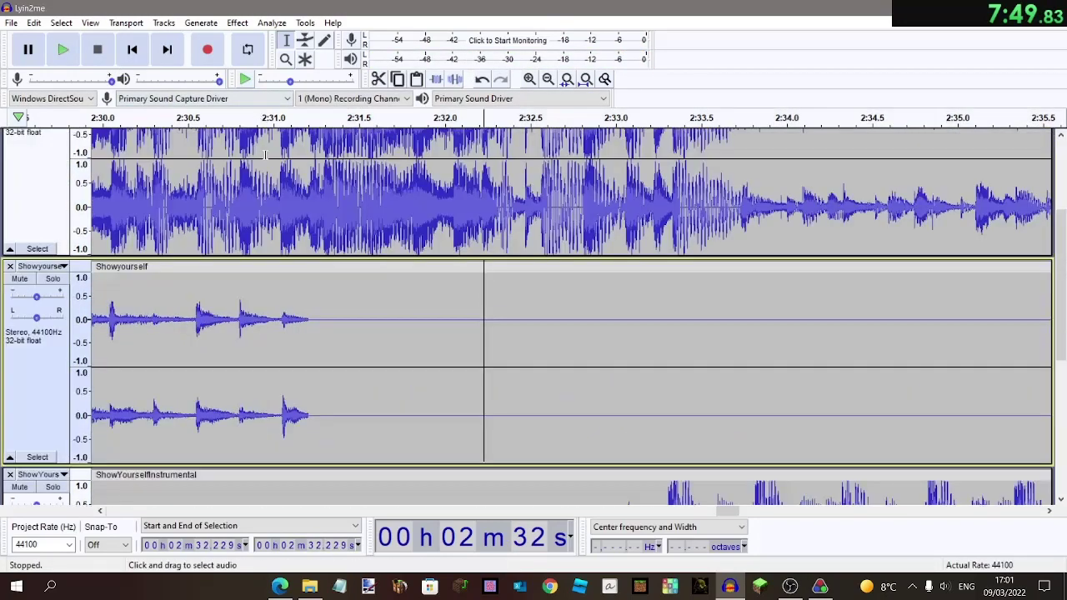
{"action": "scroll", "coordinate": [265, 155], "scroll_direction": "down", "scroll_amount": 5}
{"action": "scroll", "coordinate": [265, 155], "scroll_direction": "right", "scroll_amount": 11}
{"action": "scroll", "coordinate": [265, 155], "scroll_direction": "up", "scroll_amount": 7}
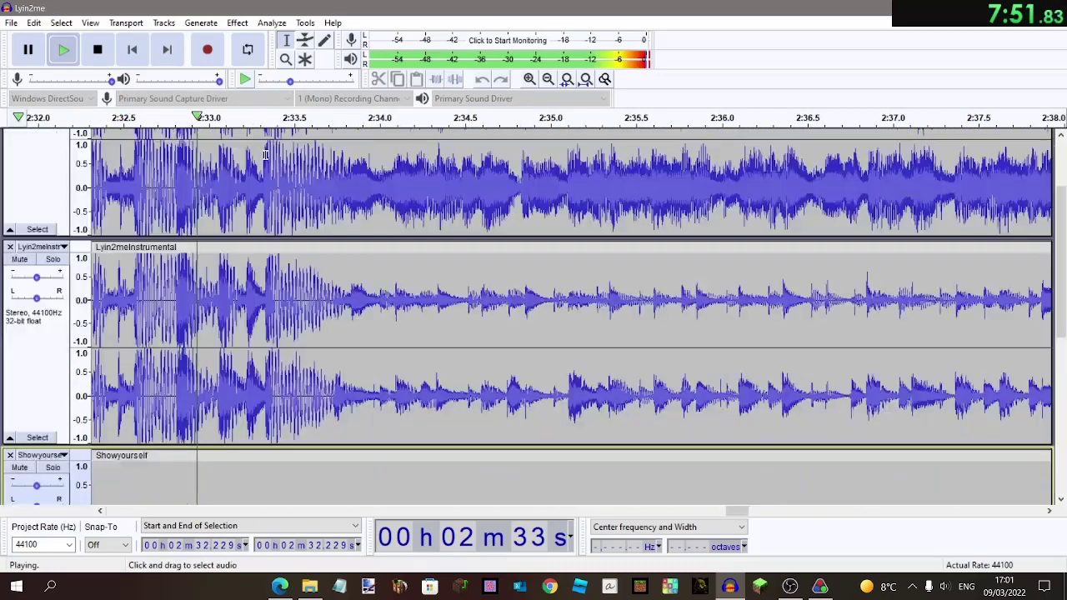
{"action": "scroll", "coordinate": [265, 155], "scroll_direction": "down", "scroll_amount": 5}
{"action": "scroll", "coordinate": [265, 153], "scroll_direction": "down", "scroll_amount": 2}
{"action": "scroll", "coordinate": [265, 150], "scroll_direction": "up", "scroll_amount": 5}
{"action": "scroll", "coordinate": [266, 150], "scroll_direction": "up", "scroll_amount": 3}
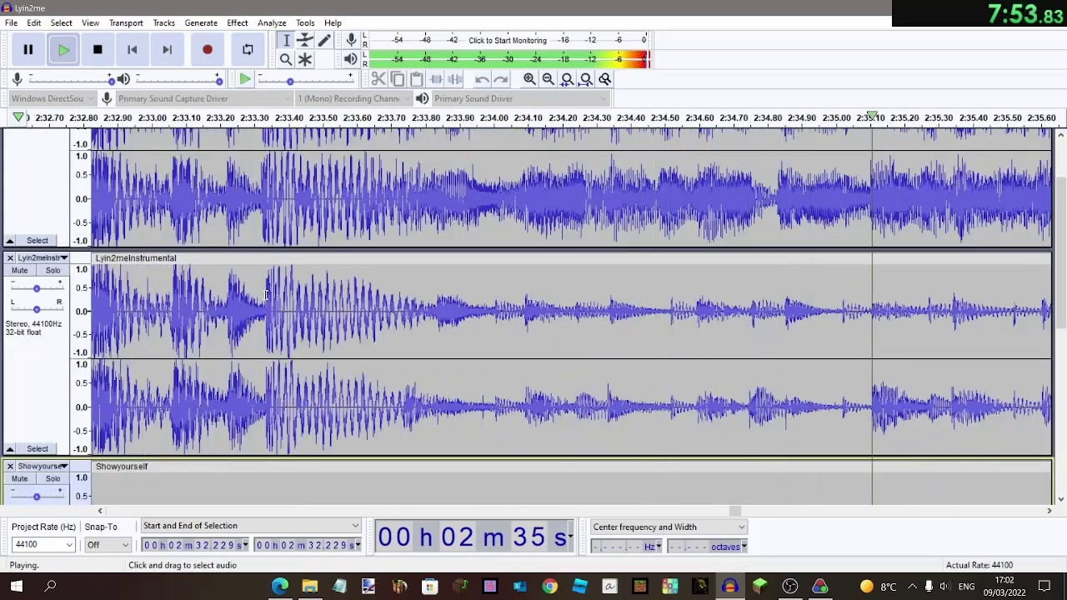
Copy the Lyin2meInstrumental passage from 2:33.334 to 2:49.463 and paste it at 2:49.459 in the same track.
{"action": "left_click_drag", "start_coordinate": [265, 295], "coordinate": [926, 78]}
{"action": "scroll", "coordinate": [363, 292], "scroll_direction": "down", "scroll_amount": 3}
{"action": "scroll", "coordinate": [931, 300], "scroll_direction": "up", "scroll_amount": 3}
{"action": "scroll", "coordinate": [908, 321], "scroll_direction": "down", "scroll_amount": 2}
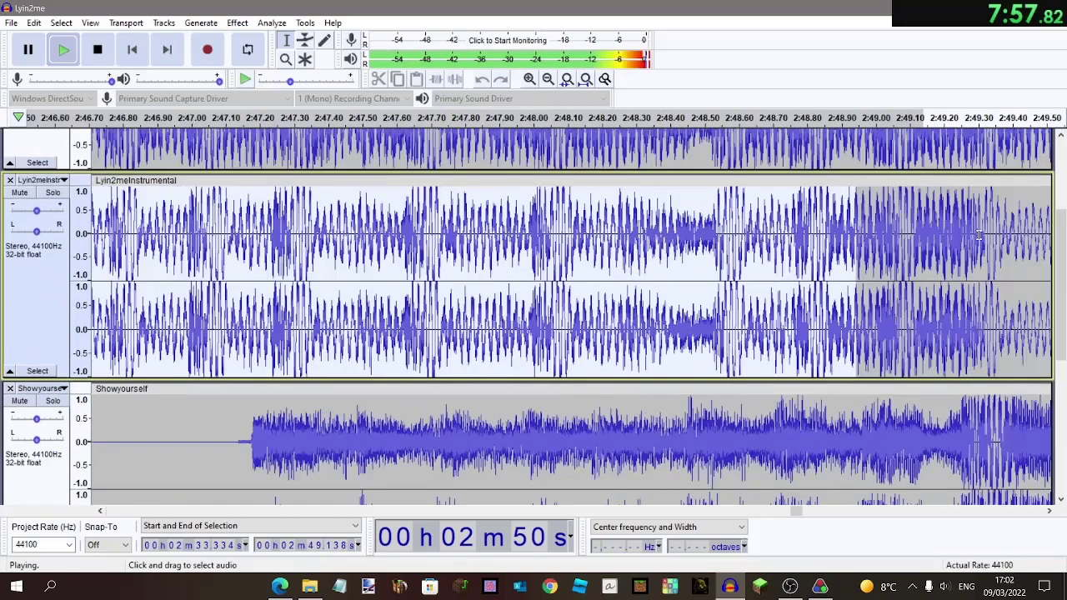
{"action": "scroll", "coordinate": [534, 333], "scroll_direction": "right", "scroll_amount": 4}
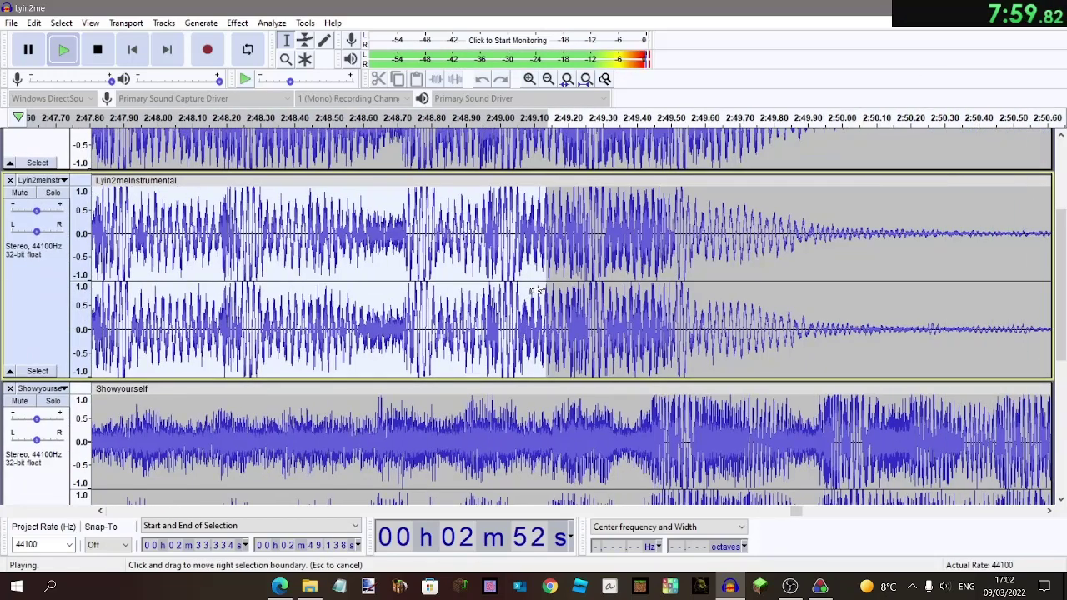
{"action": "left_click_drag", "start_coordinate": [536, 291], "coordinate": [649, 314]}
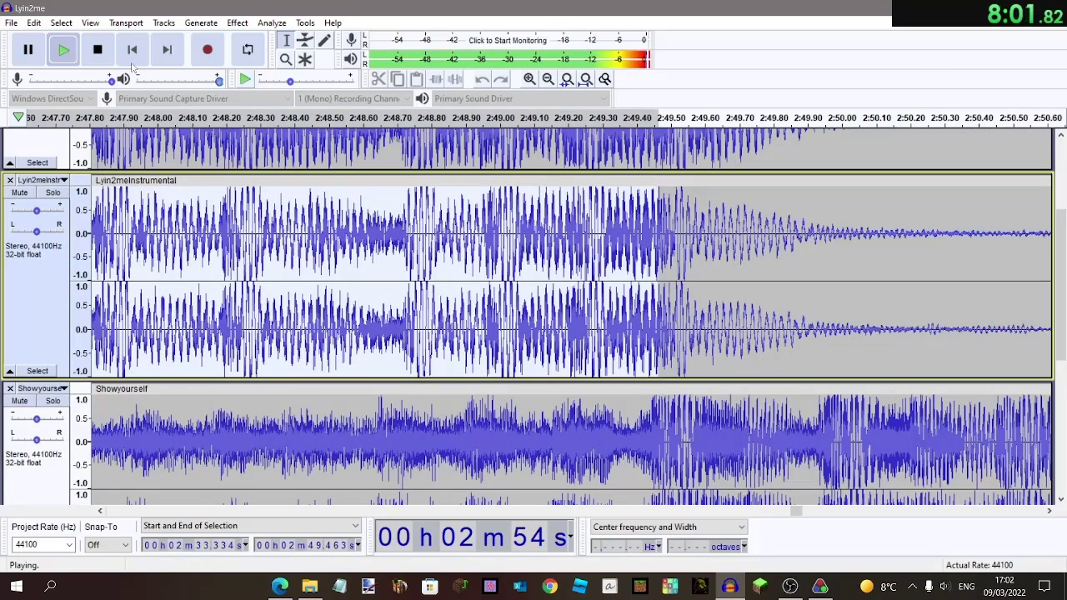
{"action": "left_click", "coordinate": [98, 51]}
{"action": "key", "text": "ctrl+c"}
{"action": "left_click", "coordinate": [657, 206]}
{"action": "key", "text": "ctrl+v"}
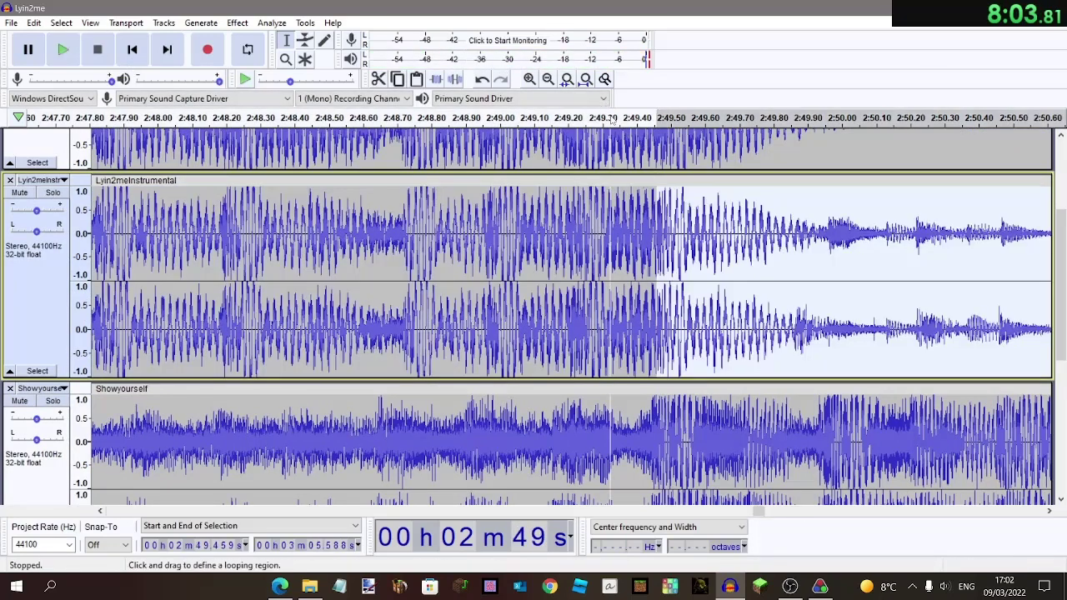
Paste the copied passage into Lyin2me at 2:50.432, silence it and play from just before that point.
{"action": "left_click", "coordinate": [612, 120]}
{"action": "scroll", "coordinate": [625, 166], "scroll_direction": "right", "scroll_amount": 3}
{"action": "scroll", "coordinate": [631, 166], "scroll_direction": "up", "scroll_amount": 3}
{"action": "left_click", "coordinate": [537, 208]}
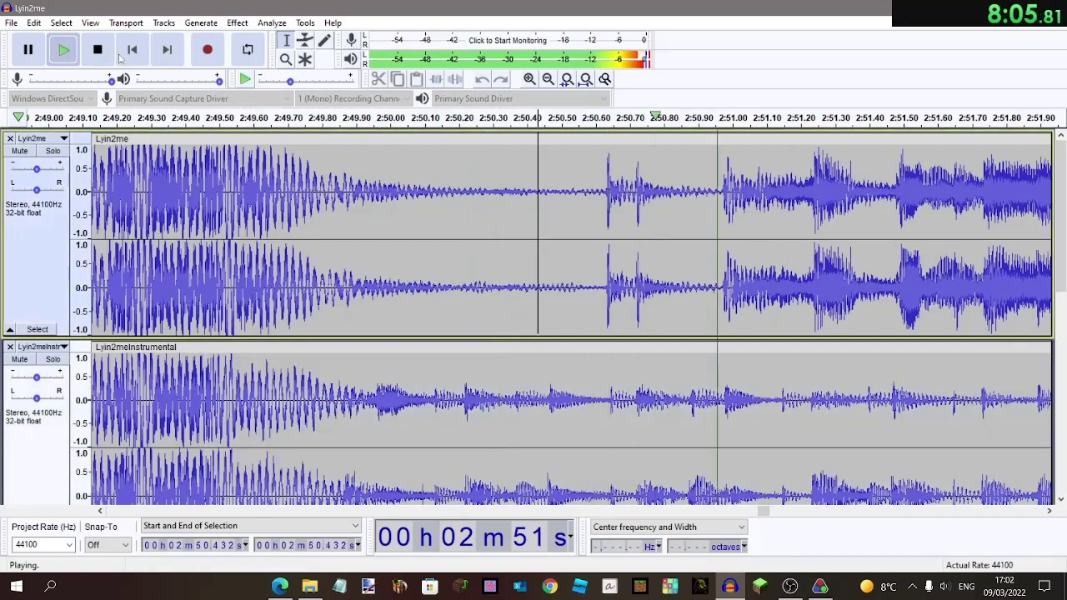
{"action": "left_click", "coordinate": [454, 78]}
{"action": "left_click", "coordinate": [500, 169]}
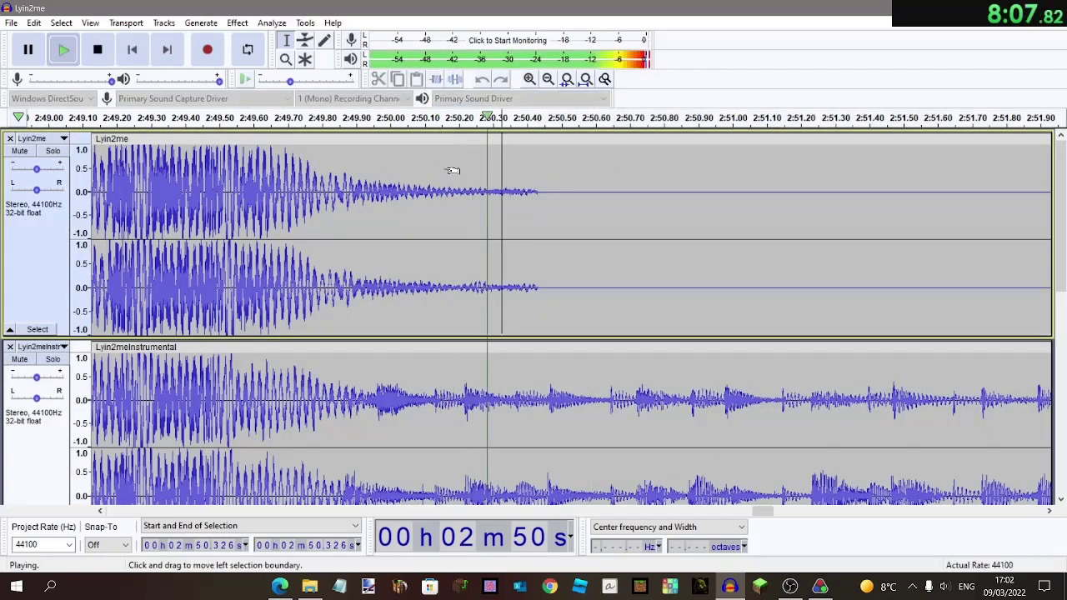
Delete the section from 3:03.570 to about 3:05.5 in Lyin2me and Lyin2meInstrumental and play from the cut.
{"action": "scroll", "coordinate": [453, 170], "scroll_direction": "down", "scroll_amount": 6}
{"action": "scroll", "coordinate": [445, 167], "scroll_direction": "right", "scroll_amount": 8}
{"action": "scroll", "coordinate": [445, 167], "scroll_direction": "down", "scroll_amount": 2}
{"action": "scroll", "coordinate": [445, 167], "scroll_direction": "down", "scroll_amount": 3}
{"action": "scroll", "coordinate": [450, 166], "scroll_direction": "right", "scroll_amount": 2}
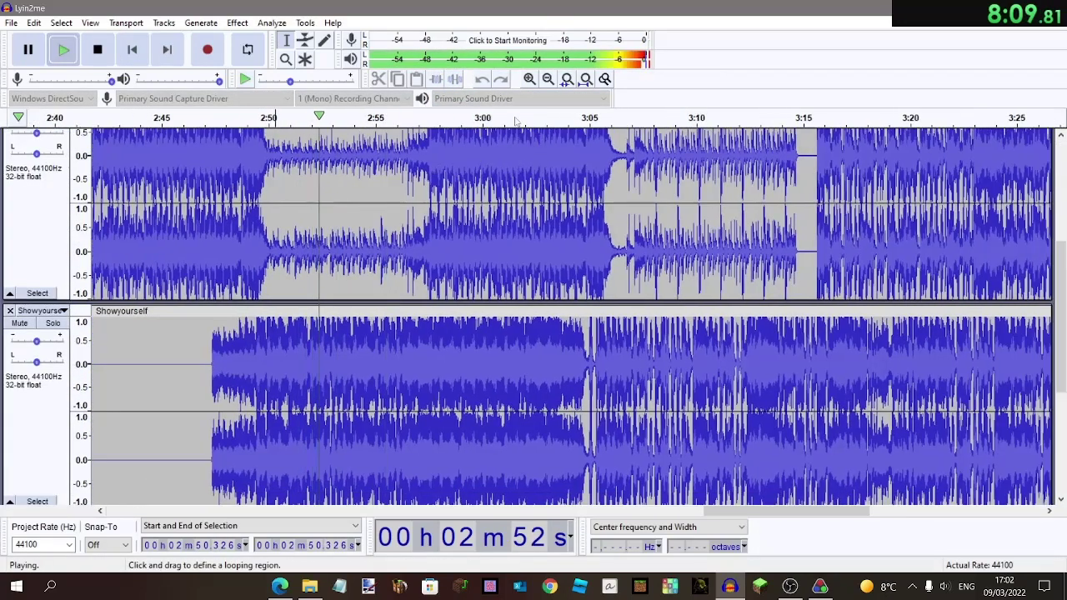
{"action": "scroll", "coordinate": [541, 227], "scroll_direction": "up", "scroll_amount": 2, "text": "ctrl"}
{"action": "scroll", "coordinate": [541, 227], "scroll_direction": "down", "scroll_amount": 1}
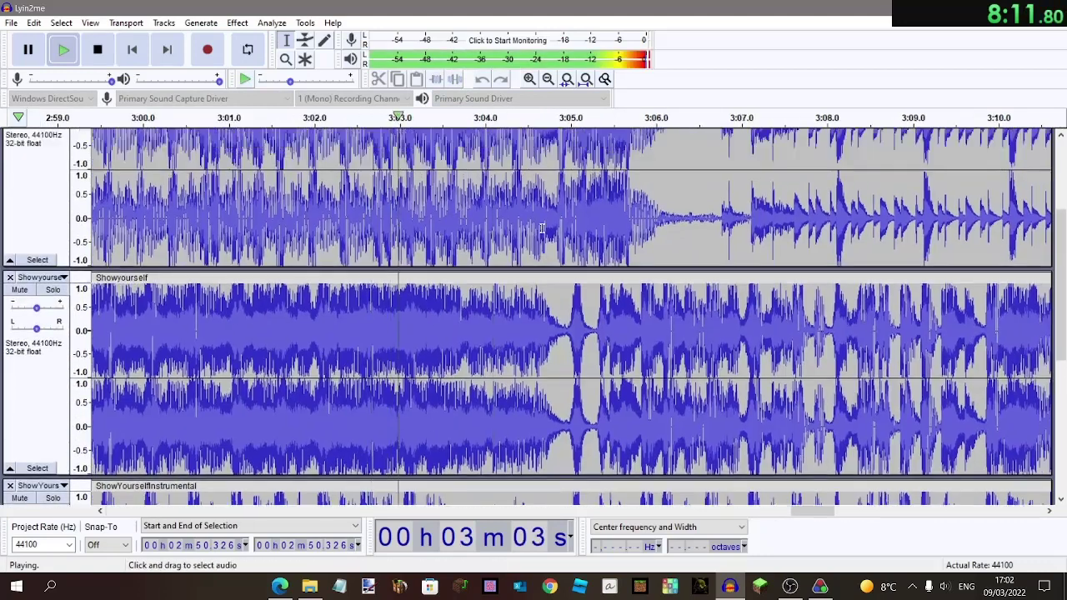
{"action": "scroll", "coordinate": [542, 228], "scroll_direction": "up", "scroll_amount": 5}
{"action": "left_click_drag", "start_coordinate": [448, 363], "coordinate": [613, 256]}
{"action": "left_click", "coordinate": [98, 52]}
{"action": "key", "text": "Delete"}
{"action": "left_click", "coordinate": [65, 51]}
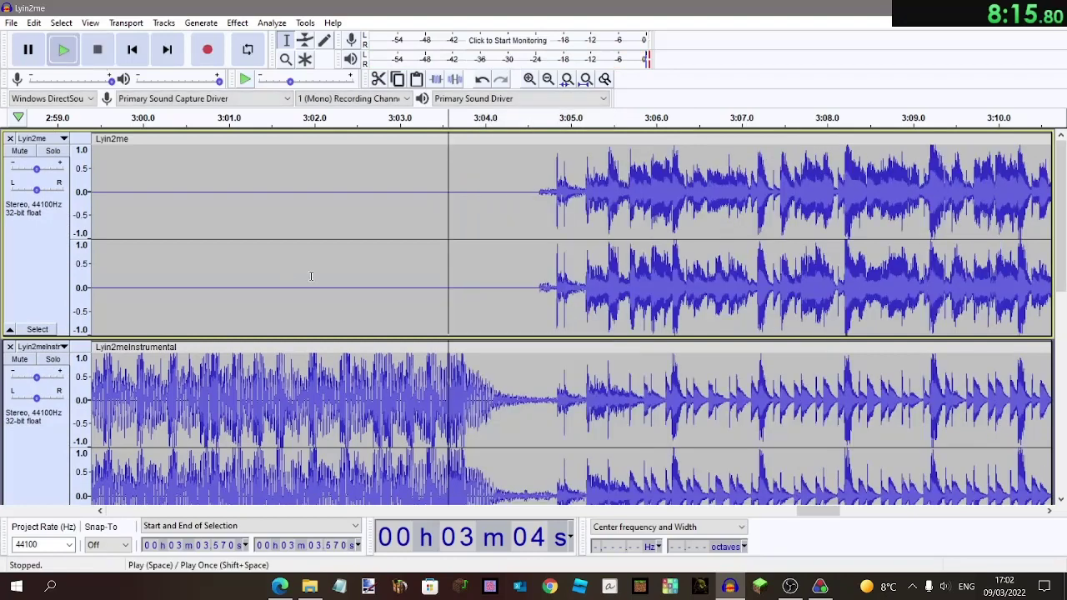
Delete the short section from 3:03.465 to 3:03.570 in Lyin2me and Lyin2meInstrumental and play from the cut.
{"action": "scroll", "coordinate": [443, 307], "scroll_direction": "down", "scroll_amount": 2}
{"action": "scroll", "coordinate": [444, 307], "scroll_direction": "up", "scroll_amount": 2, "text": "ctrl"}
{"action": "scroll", "coordinate": [444, 307], "scroll_direction": "up", "scroll_amount": 1}
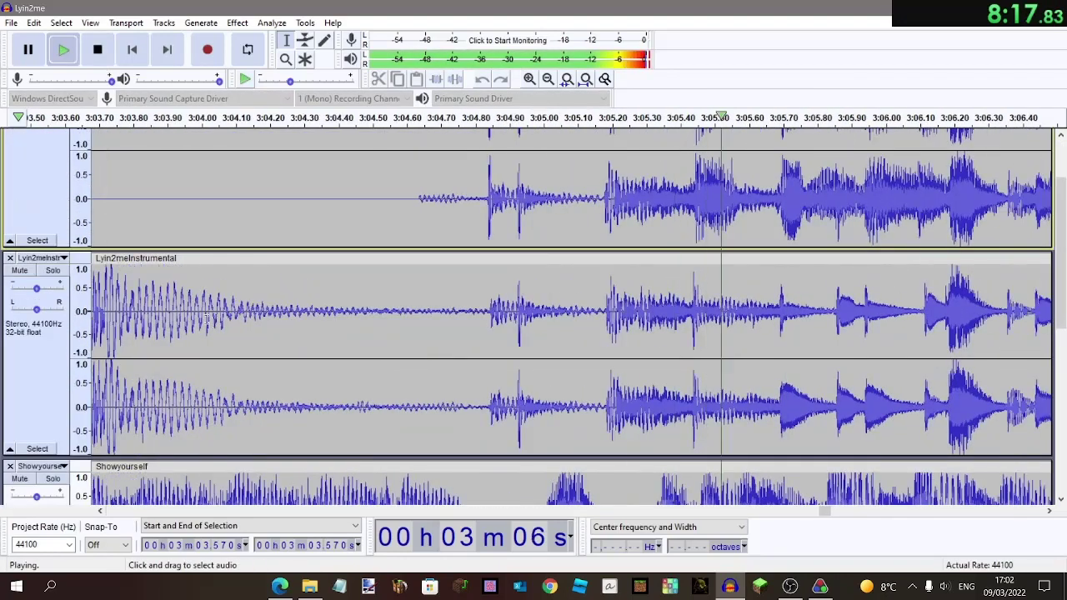
{"action": "scroll", "coordinate": [225, 313], "scroll_direction": "left", "scroll_amount": 2}
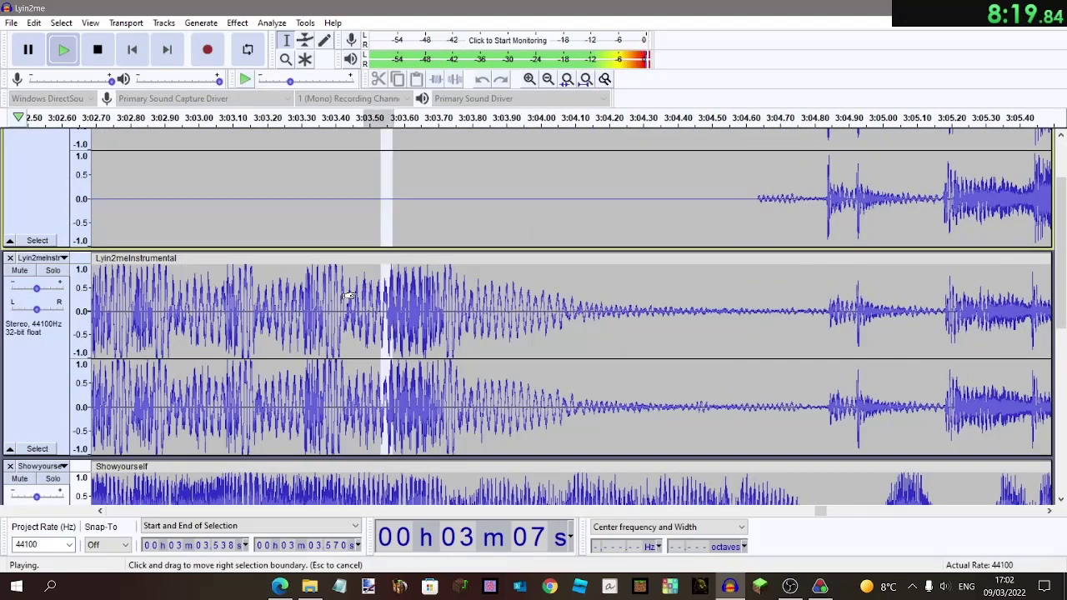
{"action": "left_click_drag", "start_coordinate": [355, 295], "coordinate": [358, 294]}
{"action": "left_click", "coordinate": [97, 50]}
{"action": "key", "text": "Delete"}
{"action": "left_click", "coordinate": [64, 51]}
{"action": "scroll", "coordinate": [465, 198], "scroll_direction": "right", "scroll_amount": 4}
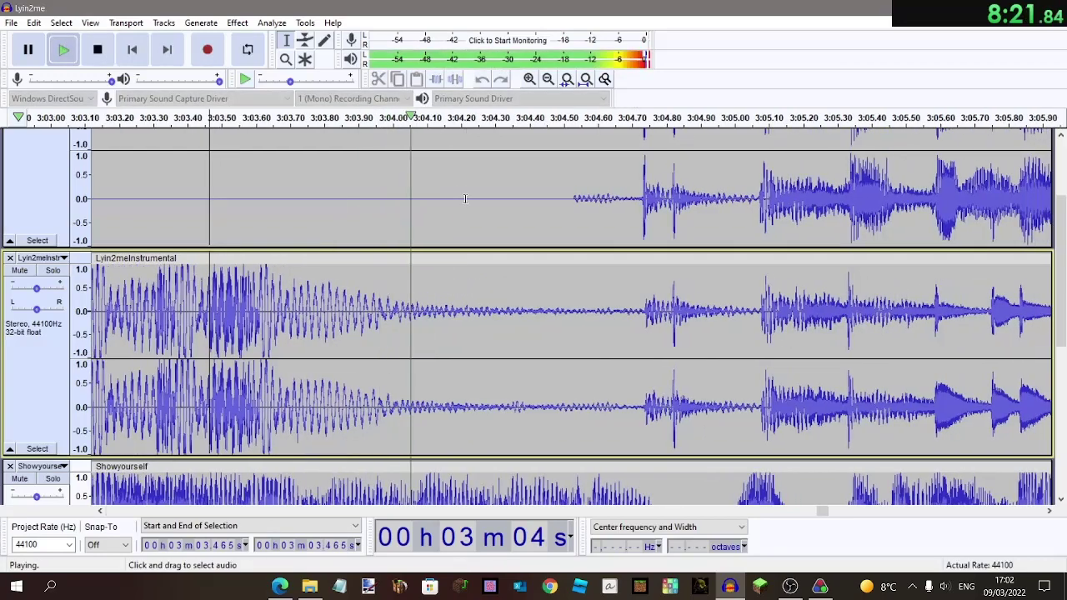
Duplicate the ShowYourselfInstrumental section from 3:17.174 to 3:19.188 in place and paste a copy into Showyourself at 3:17.174.
{"action": "scroll", "coordinate": [464, 198], "scroll_direction": "down", "scroll_amount": 1}
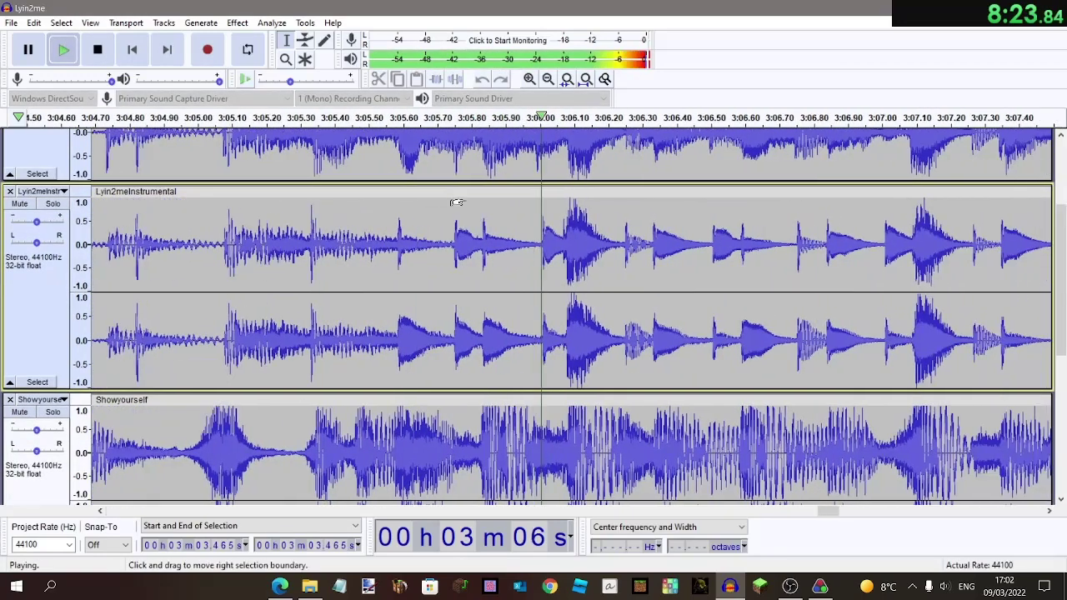
{"action": "scroll", "coordinate": [464, 199], "scroll_direction": "down", "scroll_amount": 2}
{"action": "scroll", "coordinate": [465, 199], "scroll_direction": "down", "scroll_amount": 5}
{"action": "scroll", "coordinate": [466, 199], "scroll_direction": "down", "scroll_amount": 1}
{"action": "scroll", "coordinate": [466, 199], "scroll_direction": "up", "scroll_amount": 3}
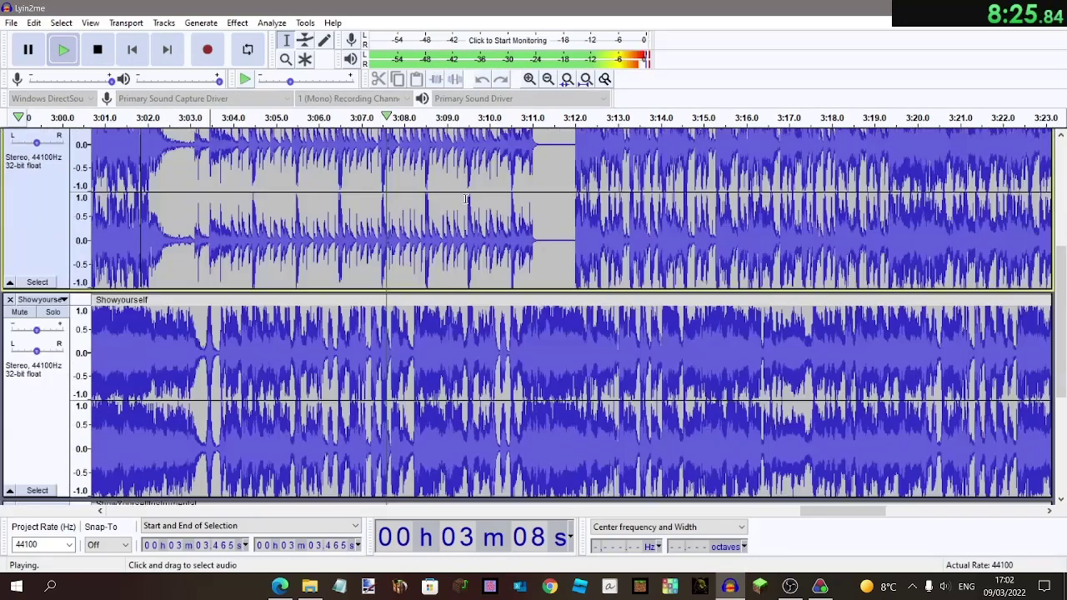
{"action": "scroll", "coordinate": [679, 252], "scroll_direction": "down", "scroll_amount": 4}
{"action": "scroll", "coordinate": [679, 254], "scroll_direction": "up", "scroll_amount": 2}
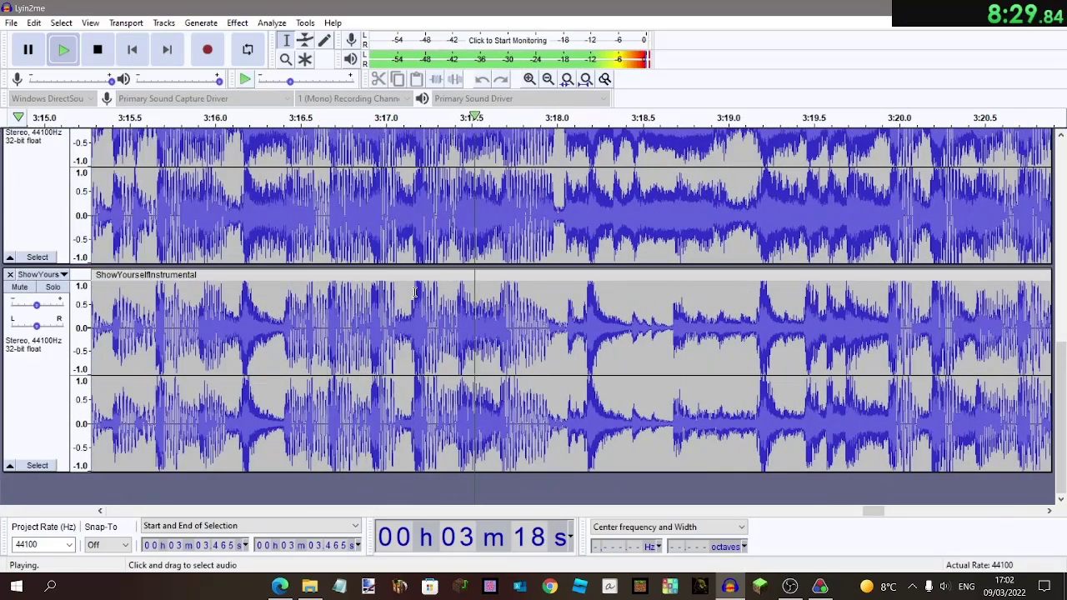
{"action": "left_click_drag", "start_coordinate": [414, 292], "coordinate": [691, 337]}
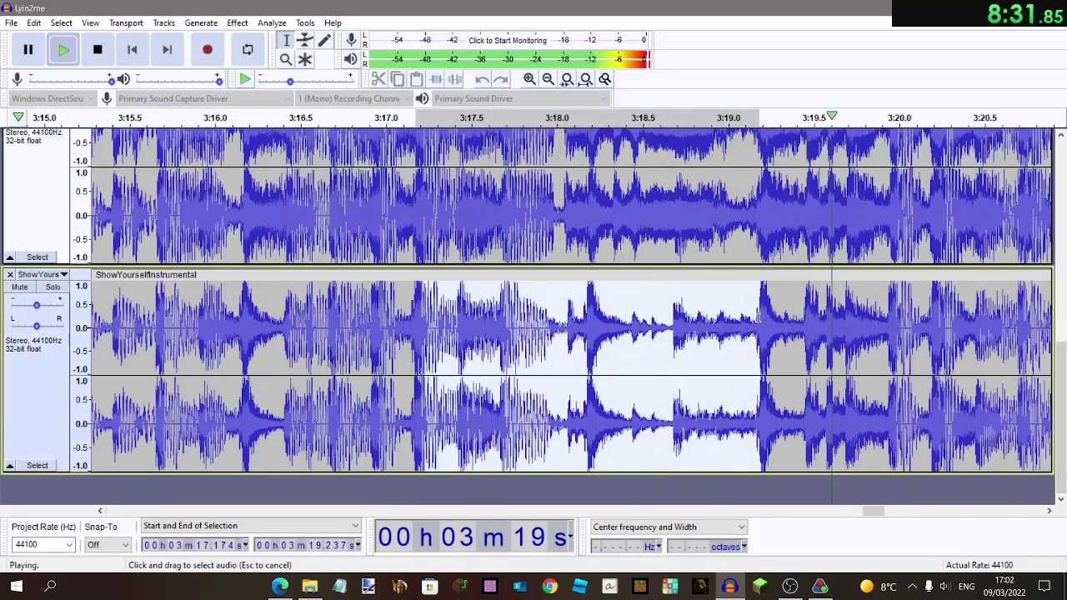
{"action": "key", "text": "space"}
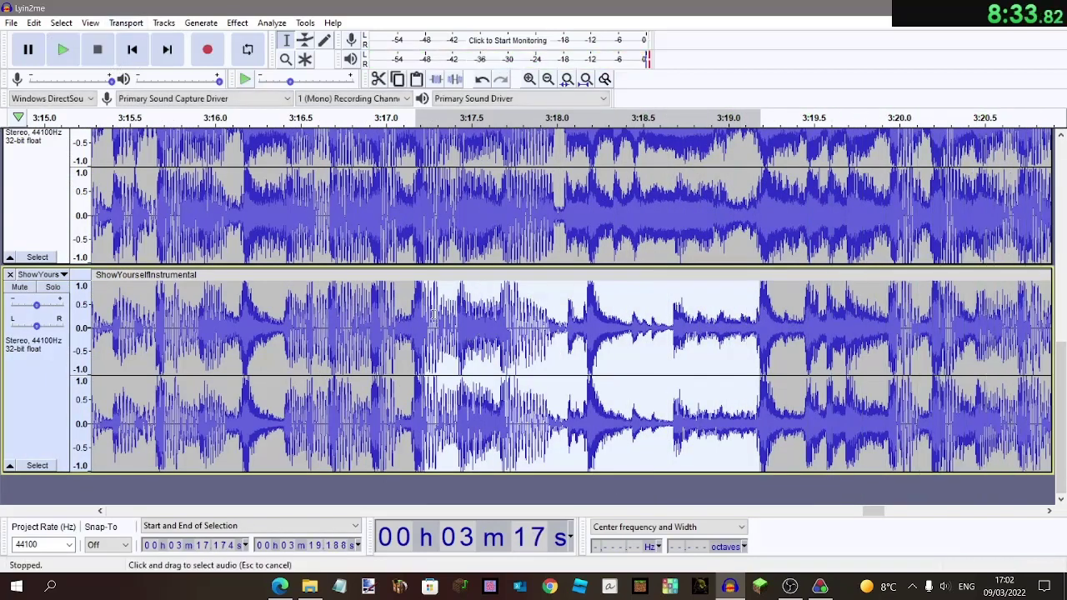
{"action": "left_click", "coordinate": [415, 285]}
{"action": "key", "text": "ctrl+v"}
{"action": "left_click", "coordinate": [411, 229]}
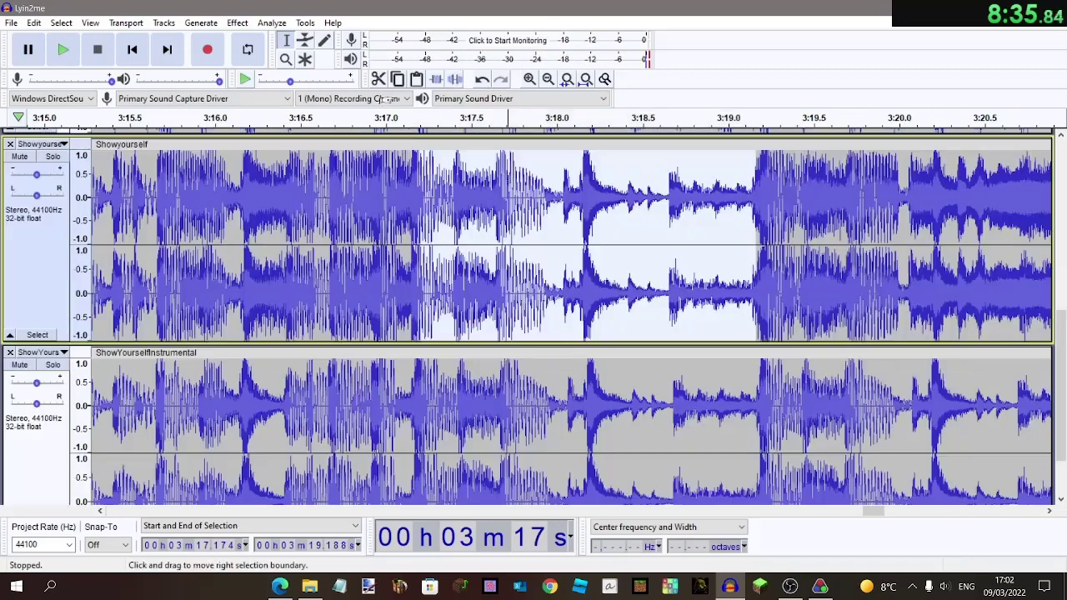
Delete the section from 3:31.537 to 3:35.565 in Lyin2me and Lyin2meInstrumental and play from the cut.
{"action": "scroll", "coordinate": [386, 153], "scroll_direction": "up", "scroll_amount": 2}
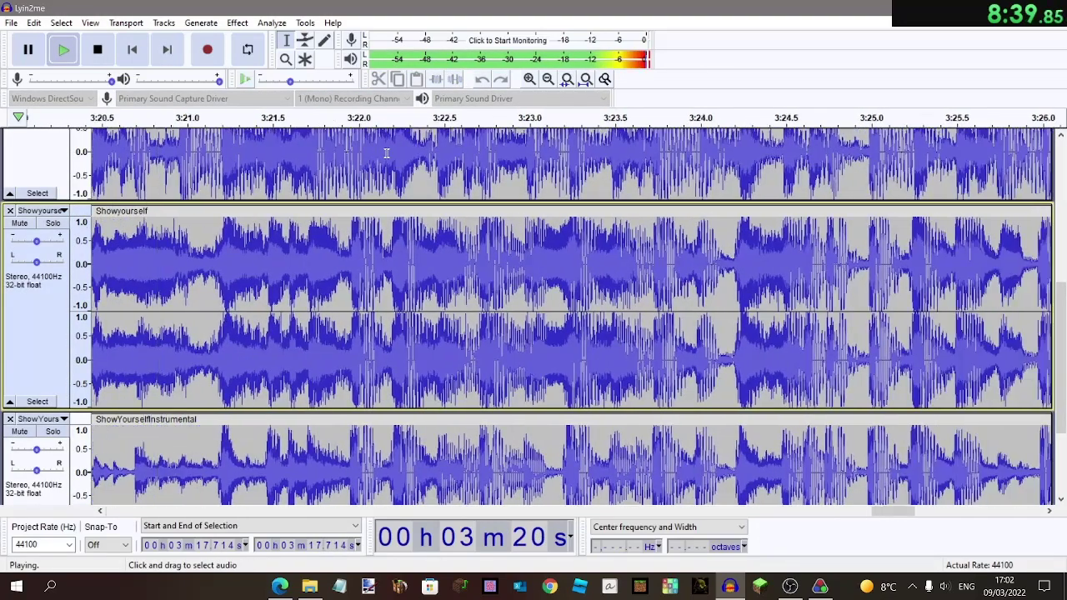
{"action": "scroll", "coordinate": [386, 153], "scroll_direction": "down", "scroll_amount": 2, "text": "ctrl"}
{"action": "scroll", "coordinate": [386, 152], "scroll_direction": "down", "scroll_amount": 3}
{"action": "scroll", "coordinate": [385, 153], "scroll_direction": "up", "scroll_amount": 5}
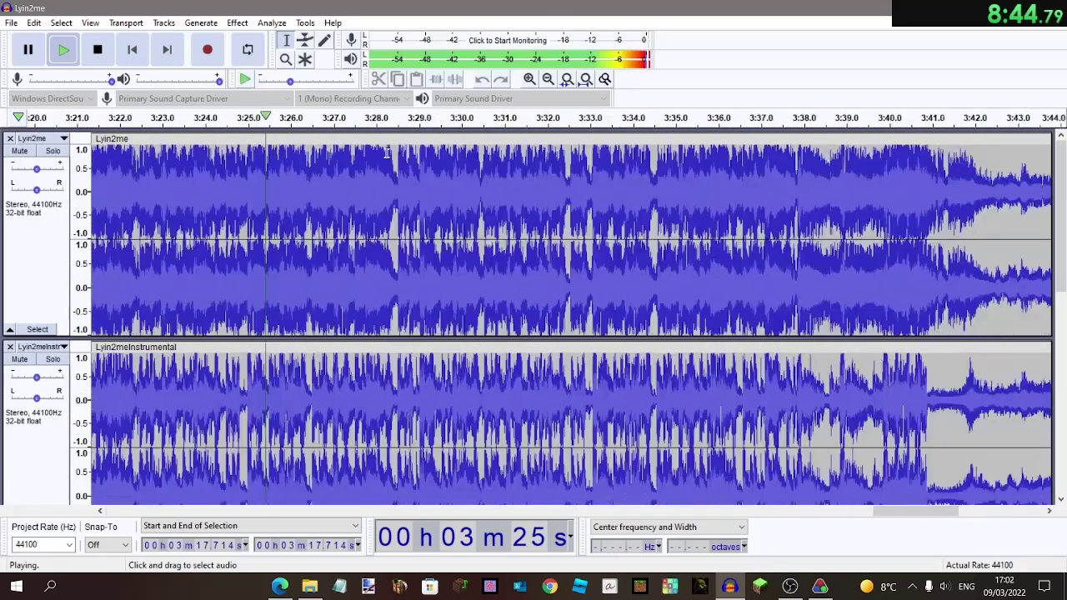
{"action": "left_click", "coordinate": [238, 169]}
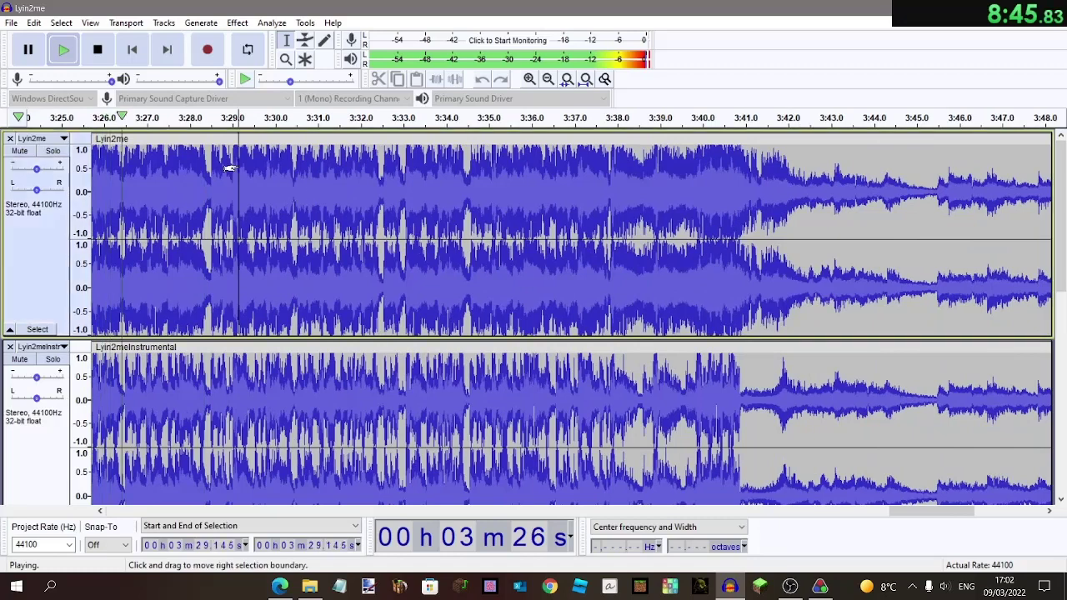
{"action": "scroll", "coordinate": [207, 167], "scroll_direction": "up", "scroll_amount": 2}
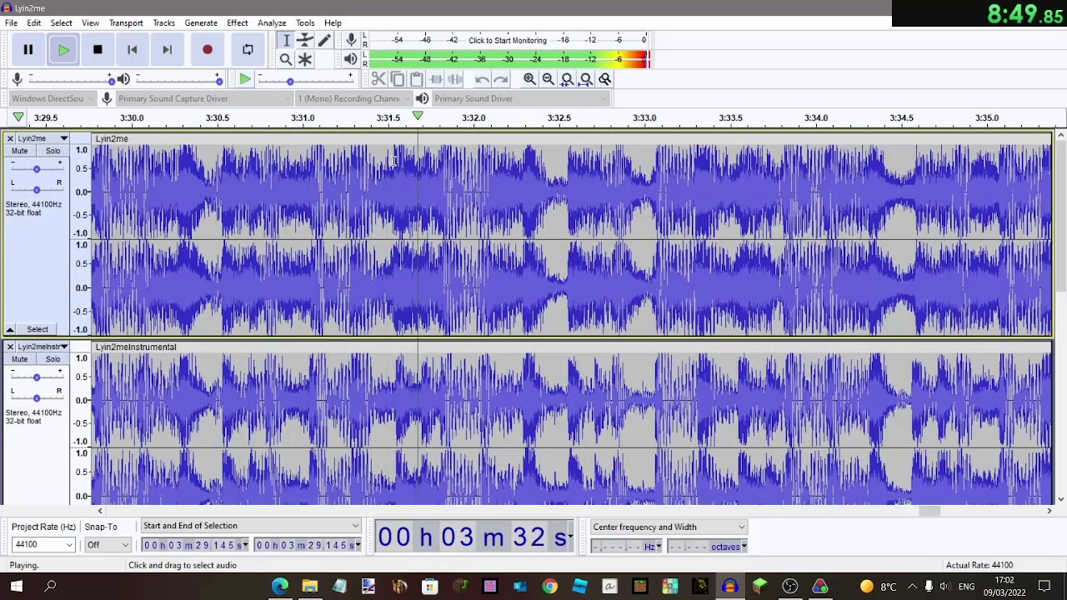
{"action": "left_click_drag", "start_coordinate": [765, 326], "coordinate": [1052, 400]}
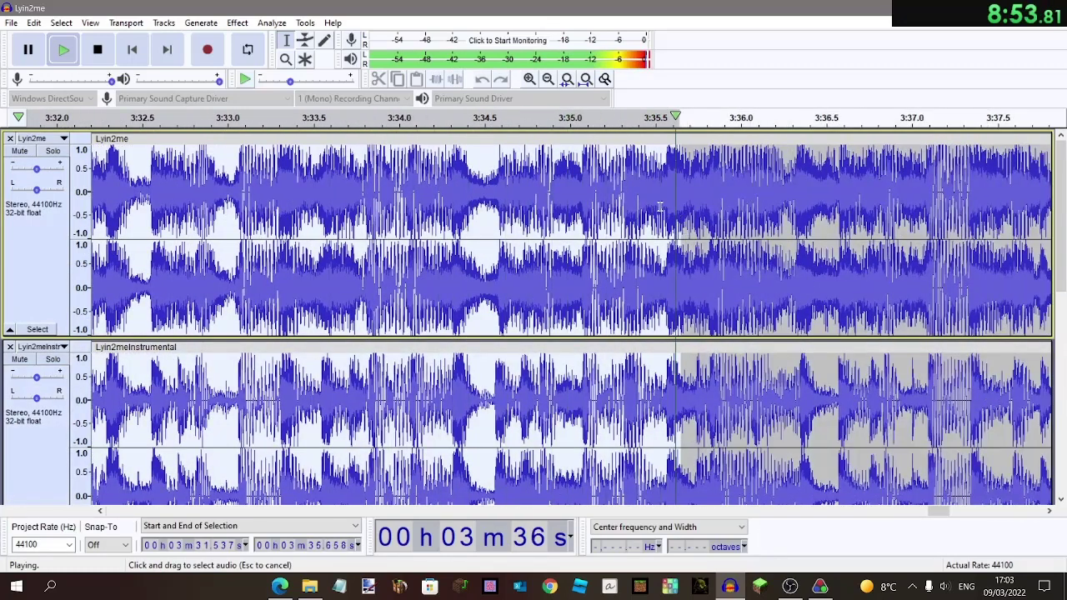
{"action": "left_click", "coordinate": [97, 50]}
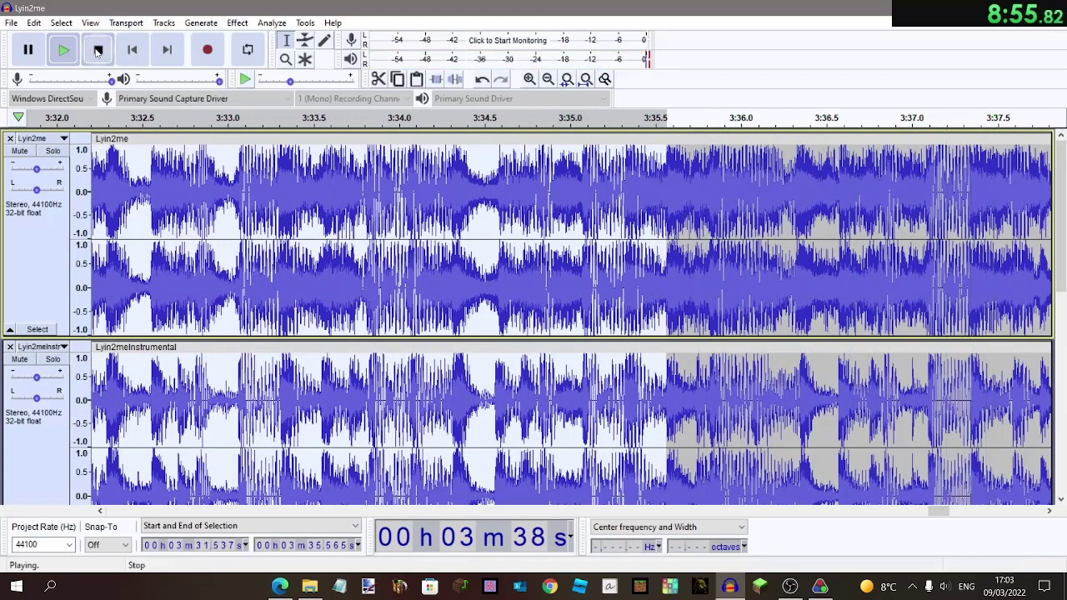
{"action": "key", "text": "Delete"}
{"action": "key", "text": "space"}
Insert the copied section of about 2 s at about 3:33.3 in ShowYourselfInstrumental and Showyourself, silencing it in Showyourself.
{"action": "scroll", "coordinate": [322, 358], "scroll_direction": "down", "scroll_amount": 8}
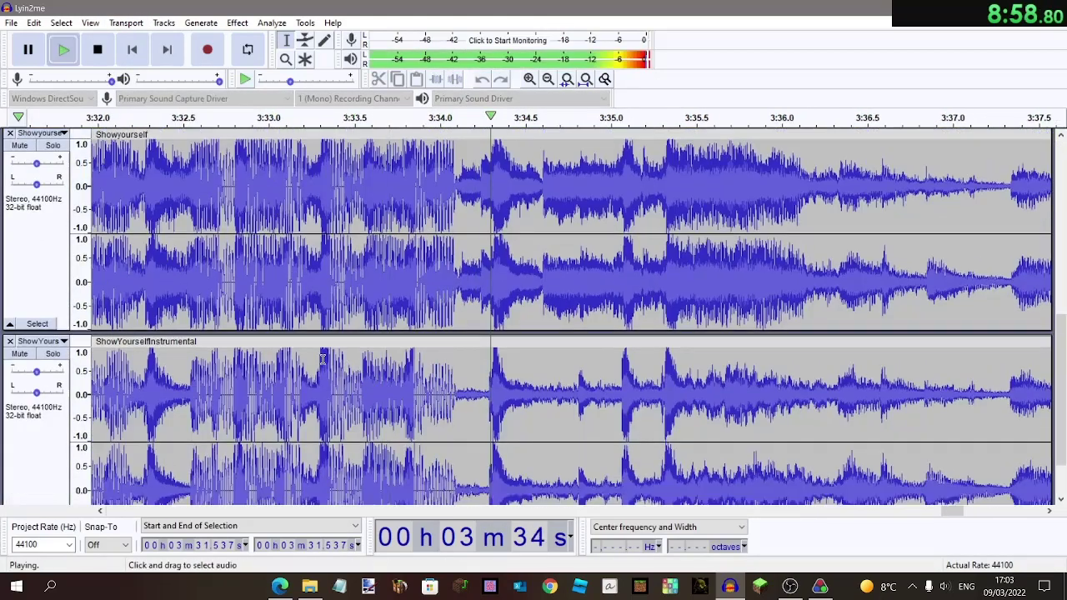
{"action": "left_click_drag", "start_coordinate": [322, 359], "coordinate": [665, 362]}
{"action": "left_click", "coordinate": [360, 310]}
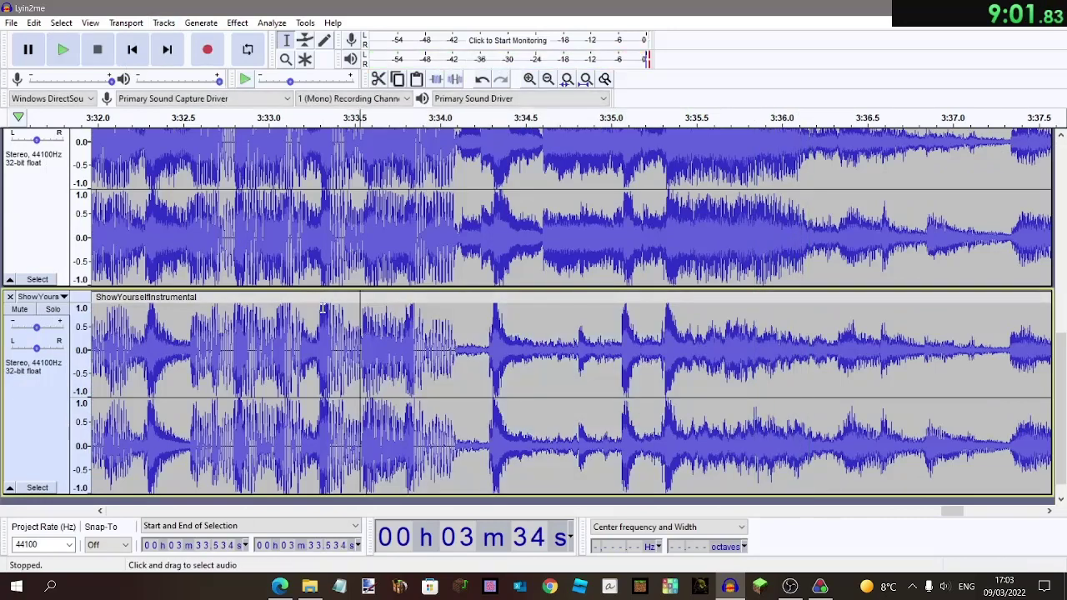
{"action": "key", "text": "ctrl+z"}
{"action": "key", "text": "ctrl+z"}
{"action": "key", "text": "ctrl+z"}
{"action": "left_click", "coordinate": [455, 80]}
{"action": "left_click", "coordinate": [471, 192]}
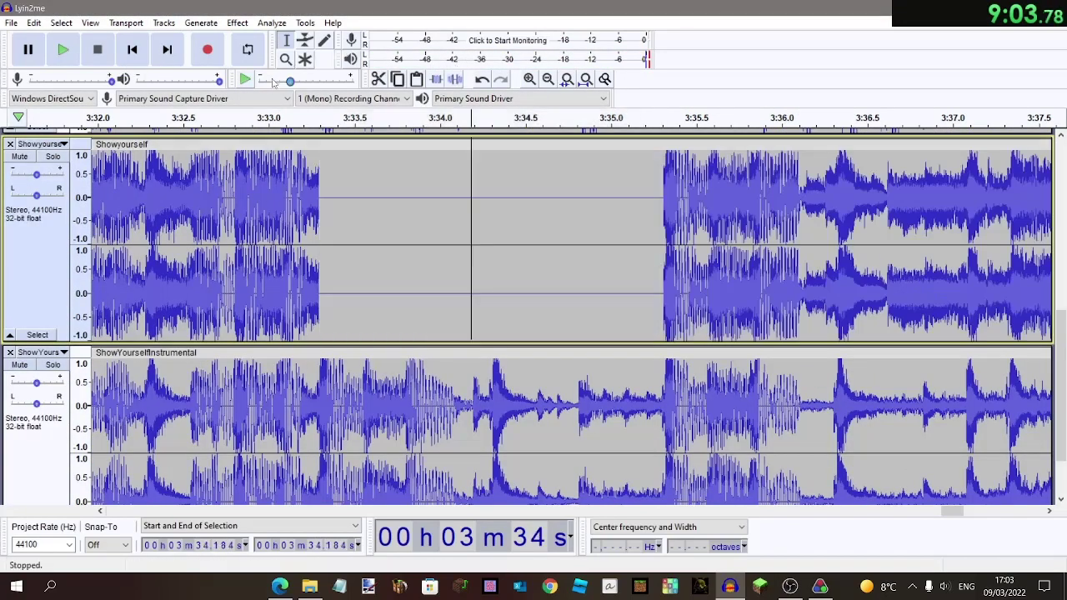
Play the mix from 3:34.184 to check its ending, and stop playback.
{"action": "scroll", "coordinate": [332, 188], "scroll_direction": "up", "scroll_amount": 5}
{"action": "key", "text": "space"}
{"action": "scroll", "coordinate": [333, 187], "scroll_direction": "down", "scroll_amount": 10}
{"action": "scroll", "coordinate": [343, 186], "scroll_direction": "left", "scroll_amount": 15}
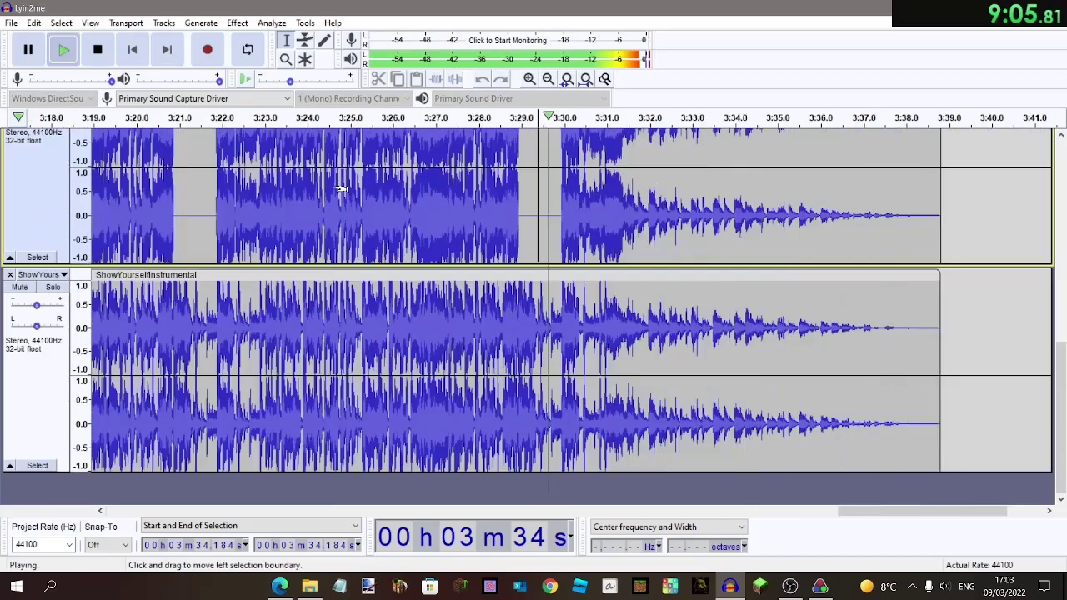
{"action": "scroll", "coordinate": [333, 188], "scroll_direction": "left", "scroll_amount": 20}
{"action": "scroll", "coordinate": [184, 190], "scroll_direction": "up", "scroll_amount": 2}
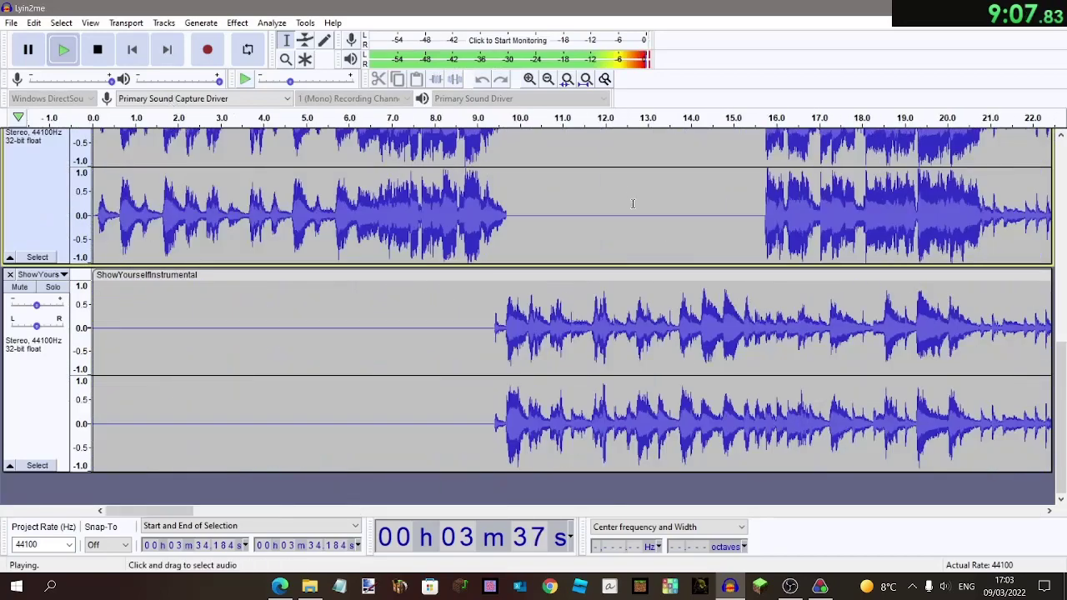
{"action": "scroll", "coordinate": [632, 204], "scroll_direction": "up", "scroll_amount": 5}
{"action": "scroll", "coordinate": [877, 292], "scroll_direction": "down", "scroll_amount": 2}
{"action": "left_click", "coordinate": [796, 263]}
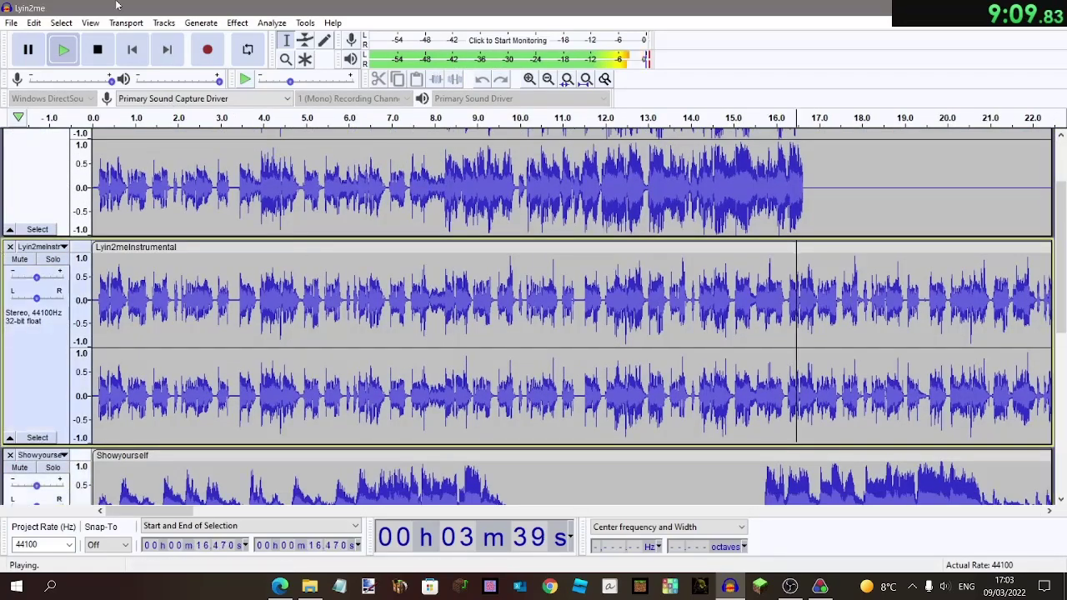
{"action": "key", "text": "space"}
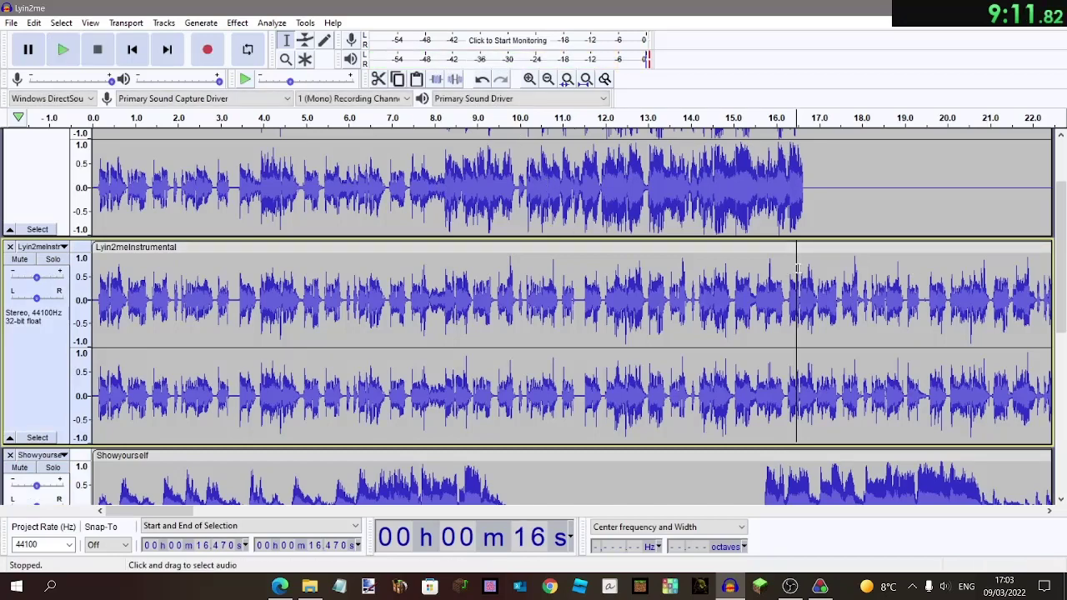
Try silencing the opening up to 16.470 s in Lyin2meInstrumental and Showyourself together, and undo it.
{"action": "left_click_drag", "start_coordinate": [797, 268], "coordinate": [94, 477]}
{"action": "left_click", "coordinate": [454, 79]}
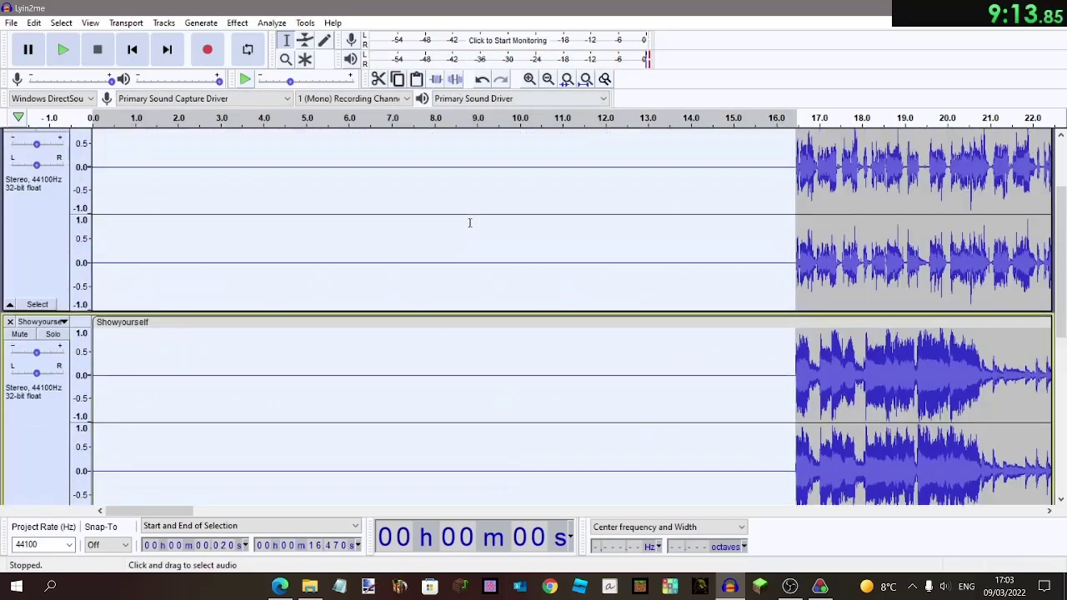
{"action": "scroll", "coordinate": [469, 222], "scroll_direction": "up", "scroll_amount": 3}
{"action": "key", "text": "ctrl+z"}
Silence Lyin2meInstrumental alone from 0.292 to 16.405 s.
{"action": "left_click_drag", "start_coordinate": [794, 277], "coordinate": [106, 283]}
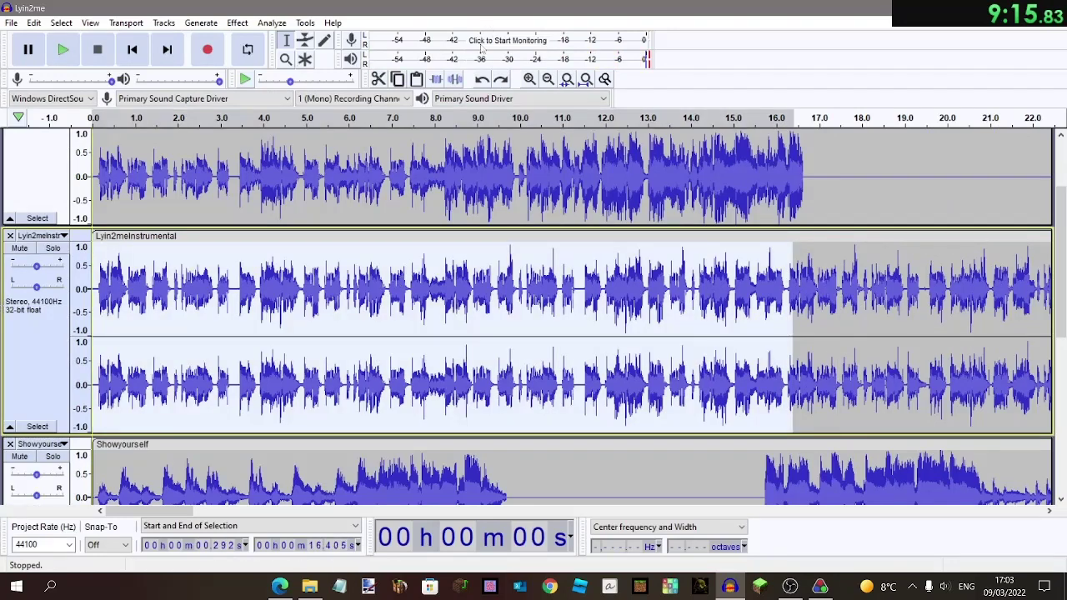
{"action": "left_click", "coordinate": [458, 81]}
{"action": "scroll", "coordinate": [568, 166], "scroll_direction": "up", "scroll_amount": 3}
{"action": "left_click", "coordinate": [568, 167]}
Silence ShowYourselfInstrumental from 15.902 to 32.925 s, alongside the first long Showyourself passage.
{"action": "scroll", "coordinate": [568, 166], "scroll_direction": "right", "scroll_amount": 14}
{"action": "scroll", "coordinate": [189, 288], "scroll_direction": "down", "scroll_amount": 9}
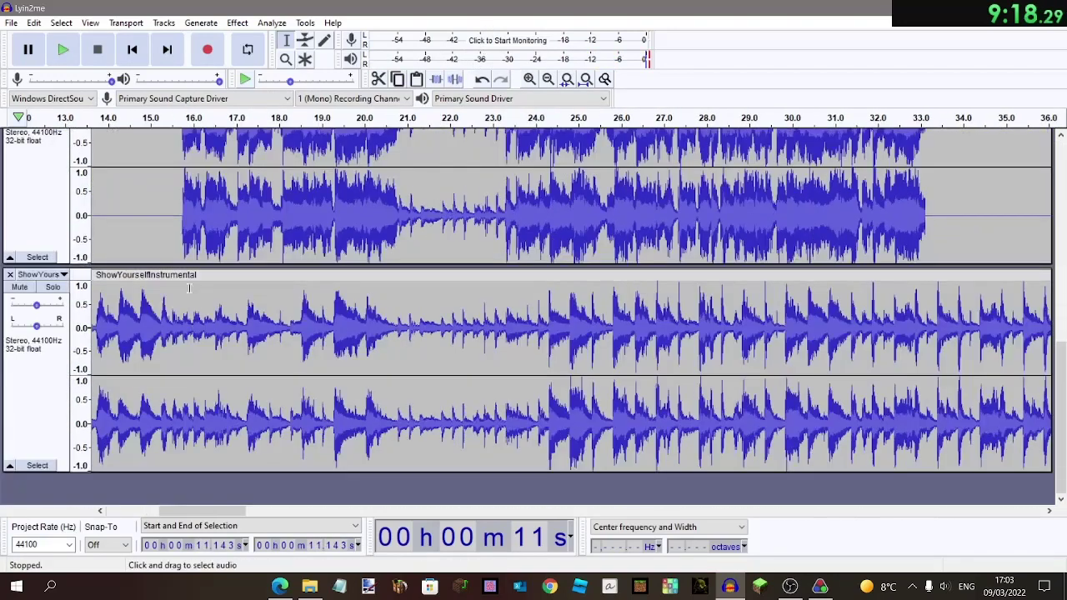
{"action": "left_click_drag", "start_coordinate": [190, 287], "coordinate": [955, 330]}
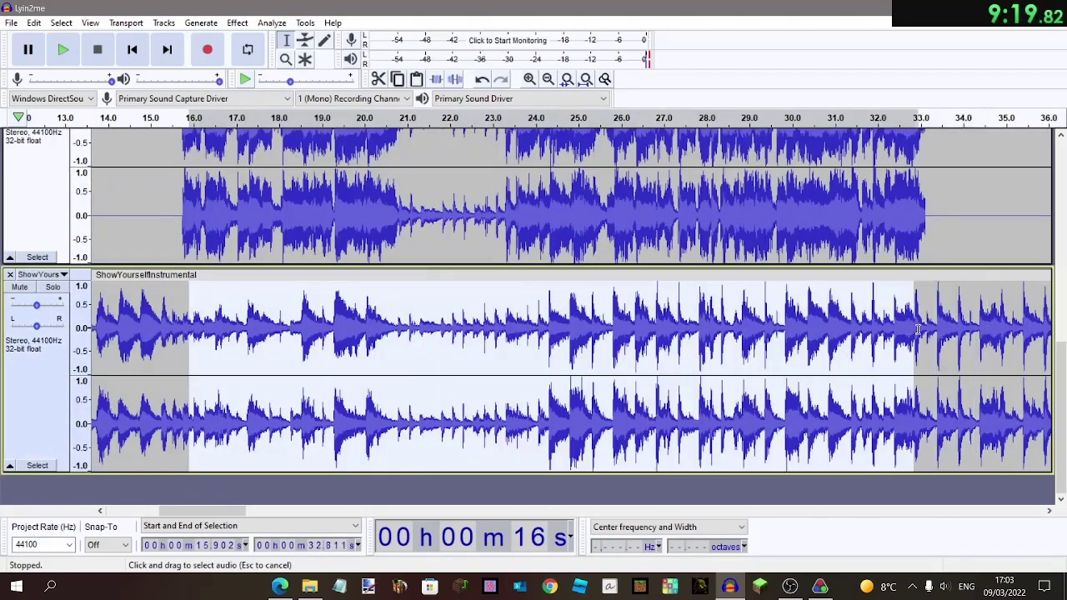
Silence Lyin2meInstrumental from about 32.5 to 40.1 s, matching the Lyin2me passage above it.
{"action": "scroll", "coordinate": [422, 188], "scroll_direction": "up", "scroll_amount": 20}
{"action": "scroll", "coordinate": [421, 189], "scroll_direction": "down", "scroll_amount": 1}
{"action": "scroll", "coordinate": [422, 188], "scroll_direction": "right", "scroll_amount": 13}
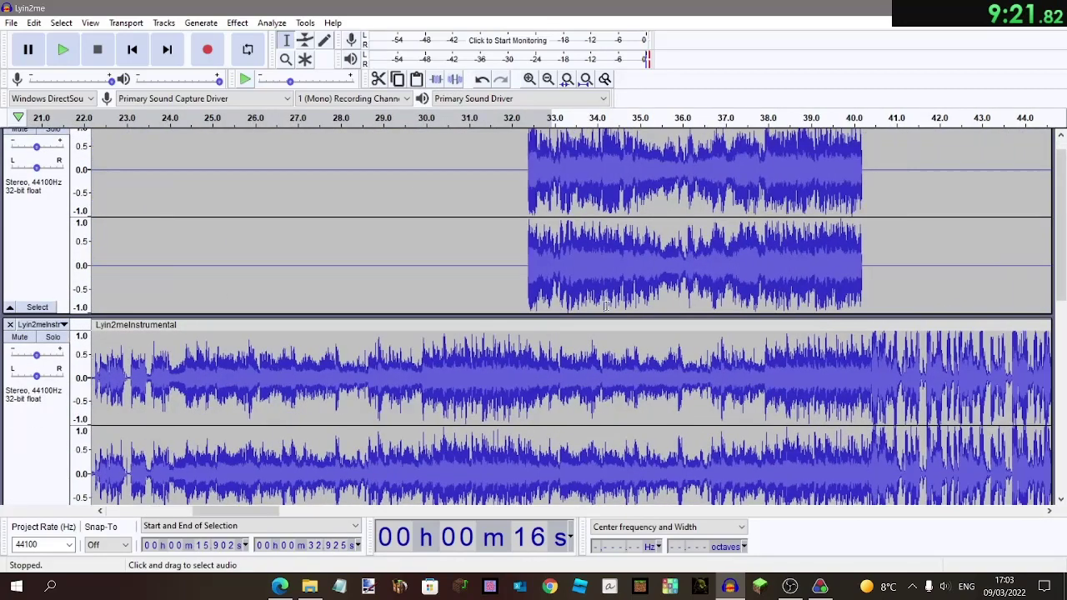
{"action": "left_click_drag", "start_coordinate": [533, 333], "coordinate": [858, 375]}
{"action": "left_click", "coordinate": [455, 79]}
Silence ShowYourselfInstrumental from 39.714 to 56.249 s, alongside the Showyourself passage.
{"action": "scroll", "coordinate": [636, 245], "scroll_direction": "down", "scroll_amount": 9}
{"action": "scroll", "coordinate": [636, 245], "scroll_direction": "right", "scroll_amount": 9}
{"action": "left_click_drag", "start_coordinate": [445, 304], "coordinate": [924, 329]}
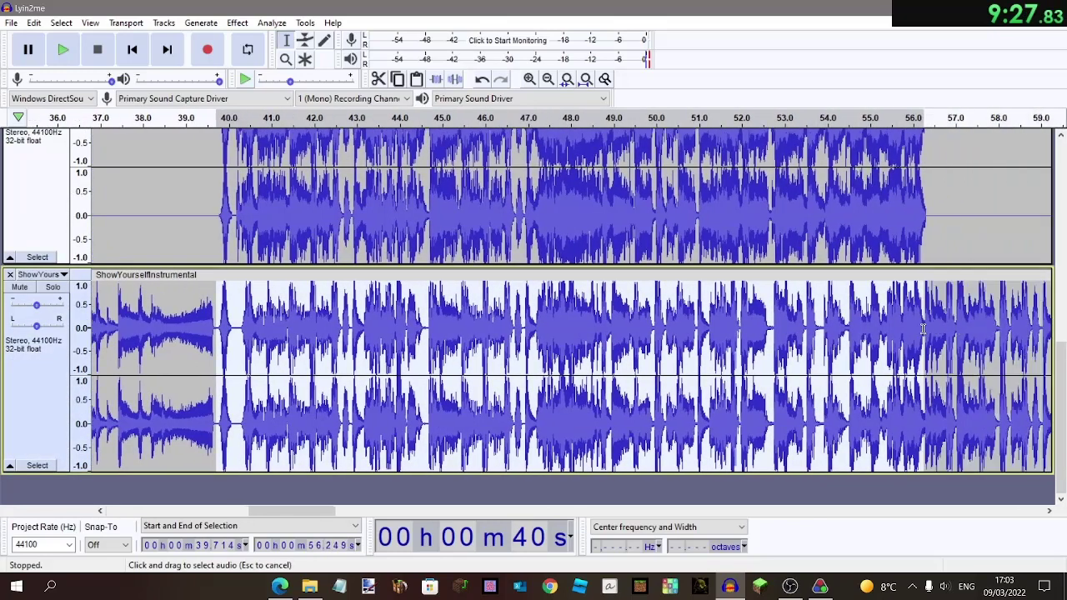
{"action": "left_click", "coordinate": [455, 80]}
{"action": "left_click", "coordinate": [493, 157]}
Silence ShowYourselfInstrumental from 1:10.235 to 1:20.110, alongside the next Showyourself passage.
{"action": "scroll", "coordinate": [493, 157], "scroll_direction": "up", "scroll_amount": 13}
{"action": "scroll", "coordinate": [493, 157], "scroll_direction": "right", "scroll_amount": 13}
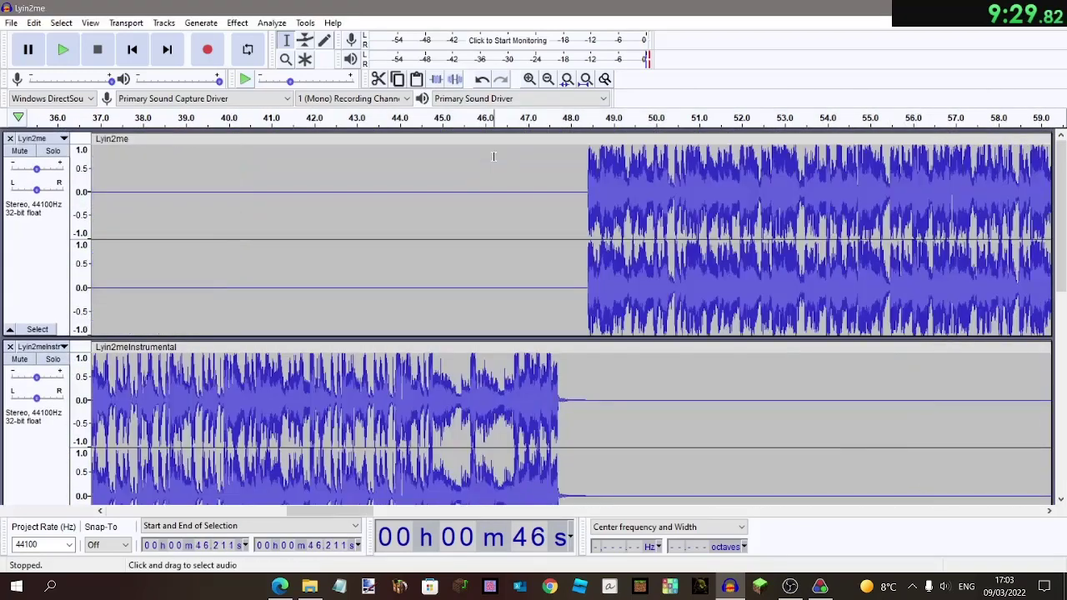
{"action": "scroll", "coordinate": [493, 157], "scroll_direction": "down", "scroll_amount": 13}
{"action": "scroll", "coordinate": [494, 156], "scroll_direction": "right", "scroll_amount": 7}
{"action": "scroll", "coordinate": [493, 156], "scroll_direction": "right", "scroll_amount": 5}
{"action": "left_click_drag", "start_coordinate": [571, 287], "coordinate": [1004, 355]}
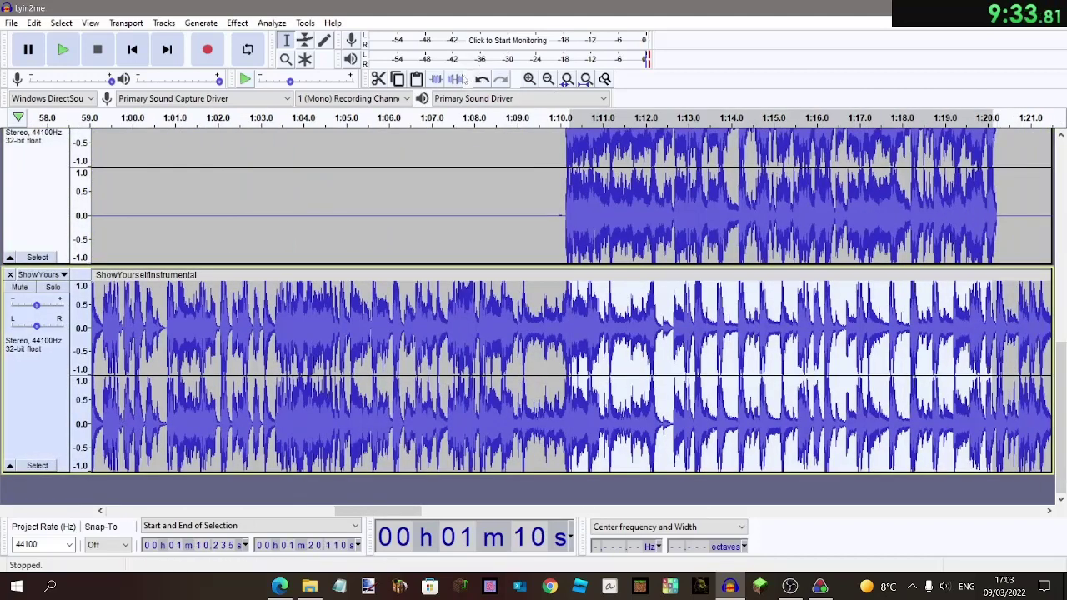
{"action": "left_click", "coordinate": [454, 79]}
Silence Lyin2meInstrumental from 1:20.809 to 1:28.654.
{"action": "scroll", "coordinate": [438, 370], "scroll_direction": "up", "scroll_amount": 3}
{"action": "scroll", "coordinate": [438, 370], "scroll_direction": "right", "scroll_amount": 10}
{"action": "left_click_drag", "start_coordinate": [438, 371], "coordinate": [774, 400]}
{"action": "scroll", "coordinate": [773, 400], "scroll_direction": "down", "scroll_amount": 1}
{"action": "left_click", "coordinate": [455, 78]}
Silence ShowYourselfInstrumental from 1:25.828 to 1:37.279, alongside the Showyourself passage.
{"action": "scroll", "coordinate": [702, 269], "scroll_direction": "down", "scroll_amount": 5}
{"action": "scroll", "coordinate": [691, 248], "scroll_direction": "right", "scroll_amount": 5}
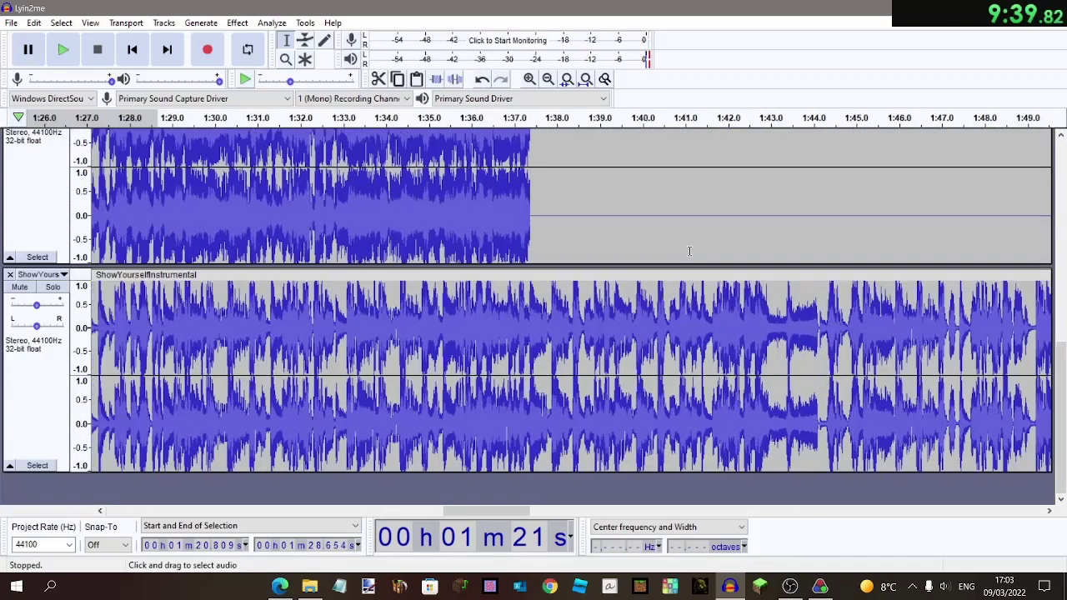
{"action": "left_click_drag", "start_coordinate": [315, 288], "coordinate": [843, 352]}
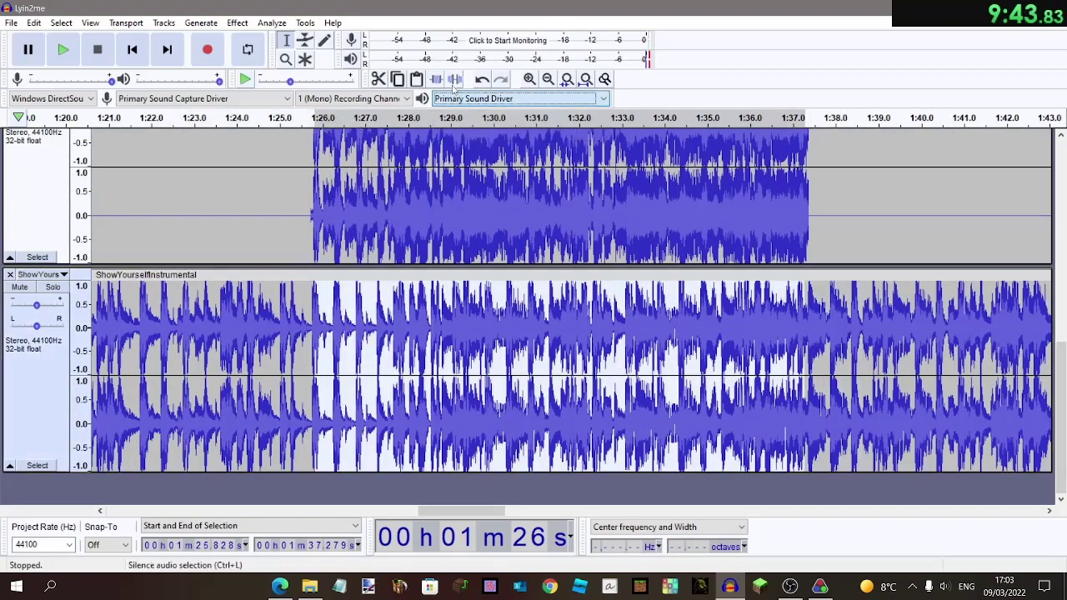
{"action": "left_click", "coordinate": [567, 221]}
Silence Lyin2meInstrumental from 1:36.873 to 2:00.553, alongside the Lyin2me passage.
{"action": "scroll", "coordinate": [567, 220], "scroll_direction": "up", "scroll_amount": 6}
{"action": "scroll", "coordinate": [567, 221], "scroll_direction": "right", "scroll_amount": 8}
{"action": "left_click_drag", "start_coordinate": [462, 217], "coordinate": [916, 273]}
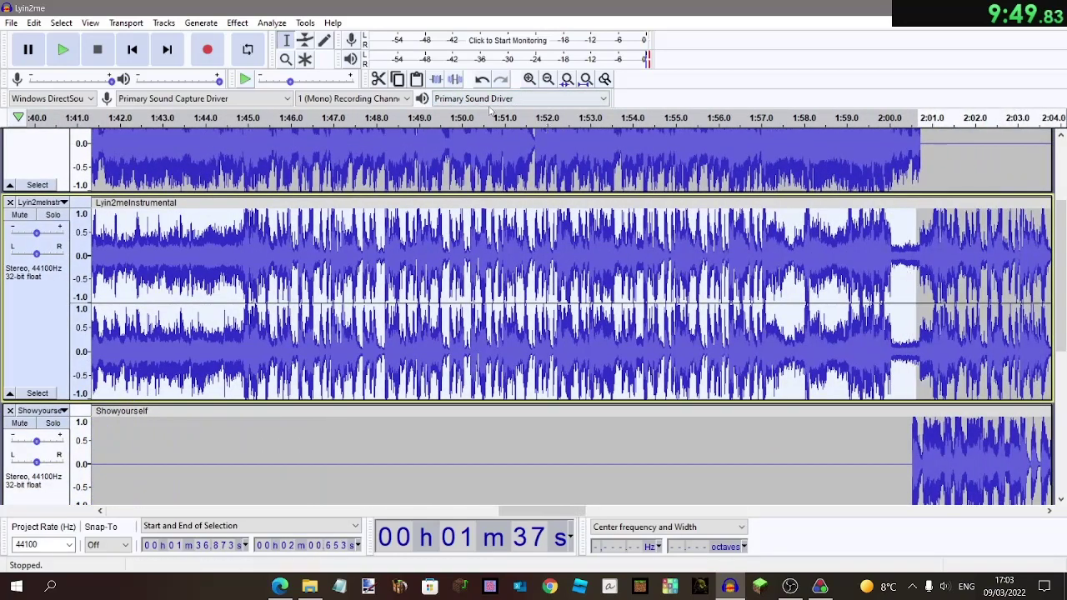
Silence the ShowYourselfInstrumental section starting at 2:00.555, alongside the Showyourself passage that fades out around 2:30.
{"action": "scroll", "coordinate": [485, 266], "scroll_direction": "down", "scroll_amount": 7}
{"action": "scroll", "coordinate": [485, 266], "scroll_direction": "right", "scroll_amount": 7}
{"action": "left_click_drag", "start_coordinate": [540, 287], "coordinate": [825, 364]}
{"action": "scroll", "coordinate": [663, 377], "scroll_direction": "down", "scroll_amount": 2}
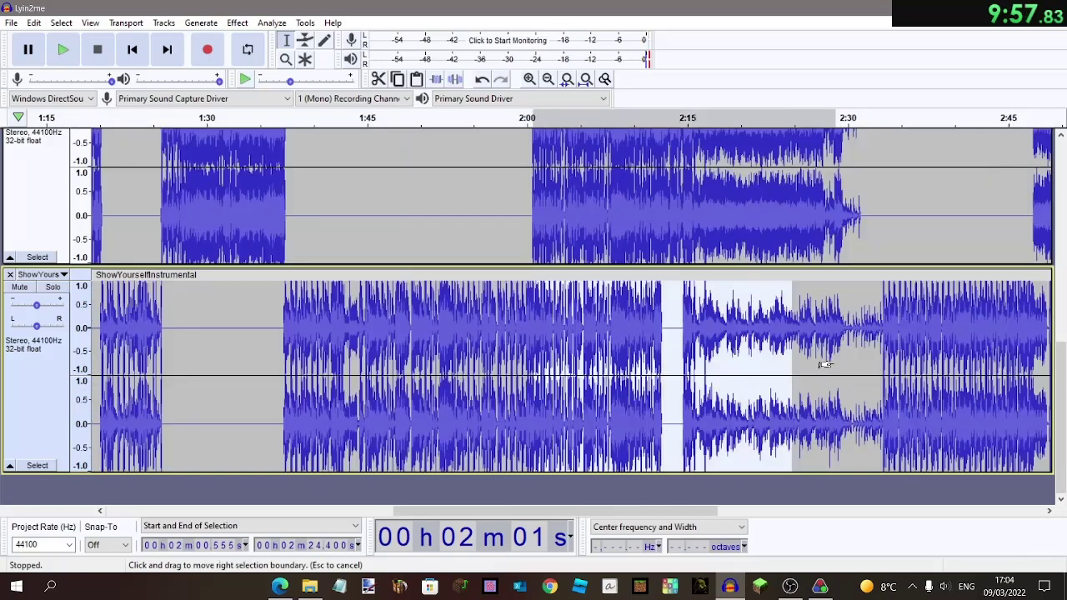
{"action": "left_click", "coordinate": [455, 80]}
{"action": "left_click", "coordinate": [593, 187]}
Silence Lyin2meInstrumental from 2:16.961 to 2:50.259 and delete everything in that track after about 3:04.
{"action": "scroll", "coordinate": [593, 187], "scroll_direction": "up", "scroll_amount": 7}
{"action": "scroll", "coordinate": [593, 187], "scroll_direction": "right", "scroll_amount": 5}
{"action": "left_click", "coordinate": [481, 213]}
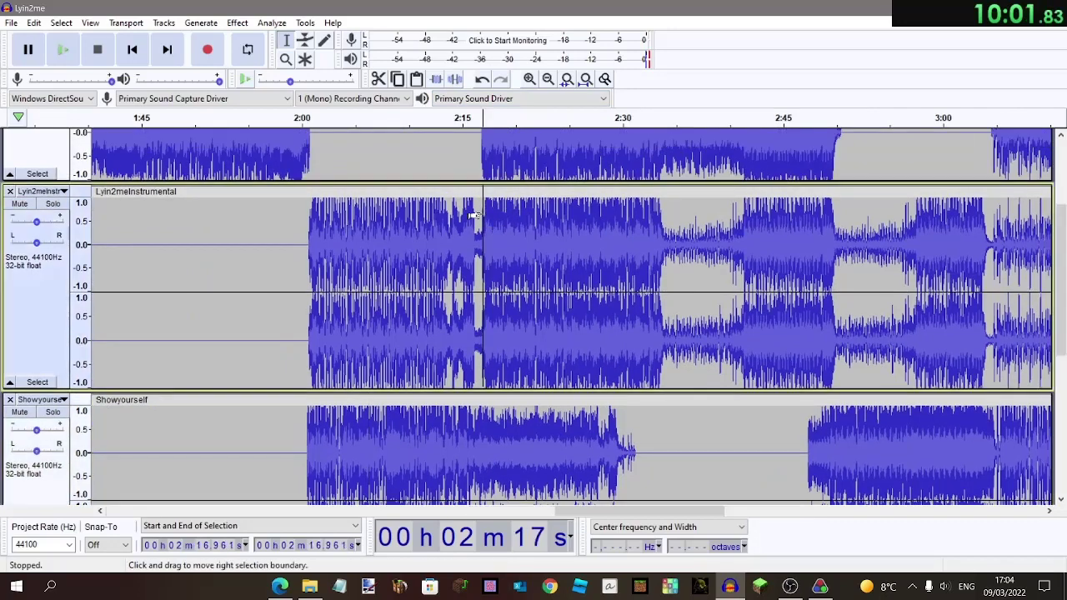
{"action": "scroll", "coordinate": [476, 214], "scroll_direction": "up", "scroll_amount": 2, "text": "ctrl"}
{"action": "scroll", "coordinate": [536, 230], "scroll_direction": "down", "scroll_amount": 2, "text": "ctrl"}
{"action": "left_click_drag", "start_coordinate": [530, 242], "coordinate": [877, 249]}
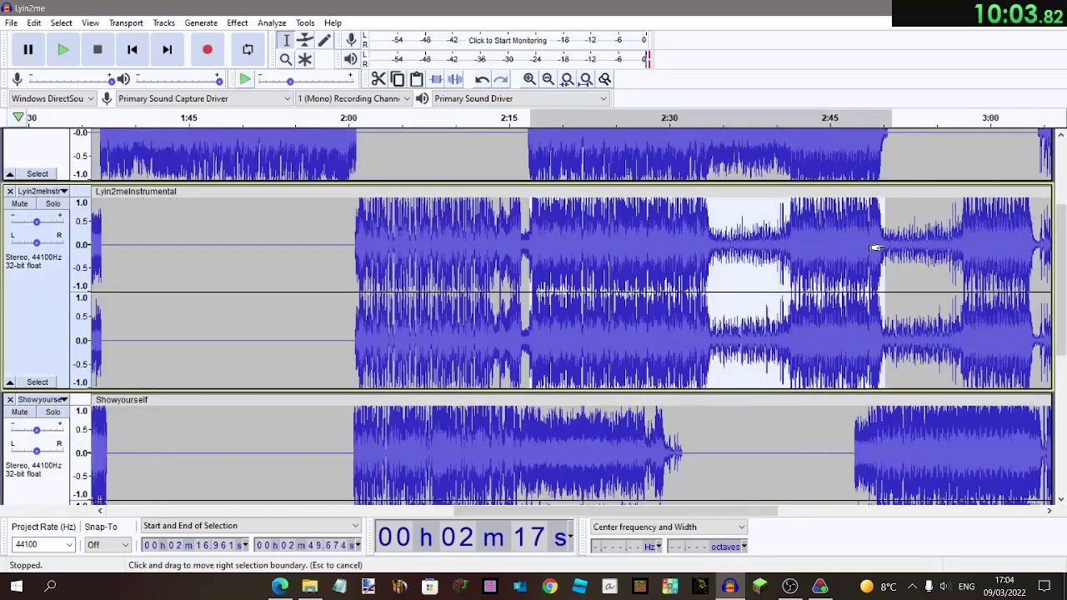
{"action": "scroll", "coordinate": [705, 180], "scroll_direction": "right", "scroll_amount": 6}
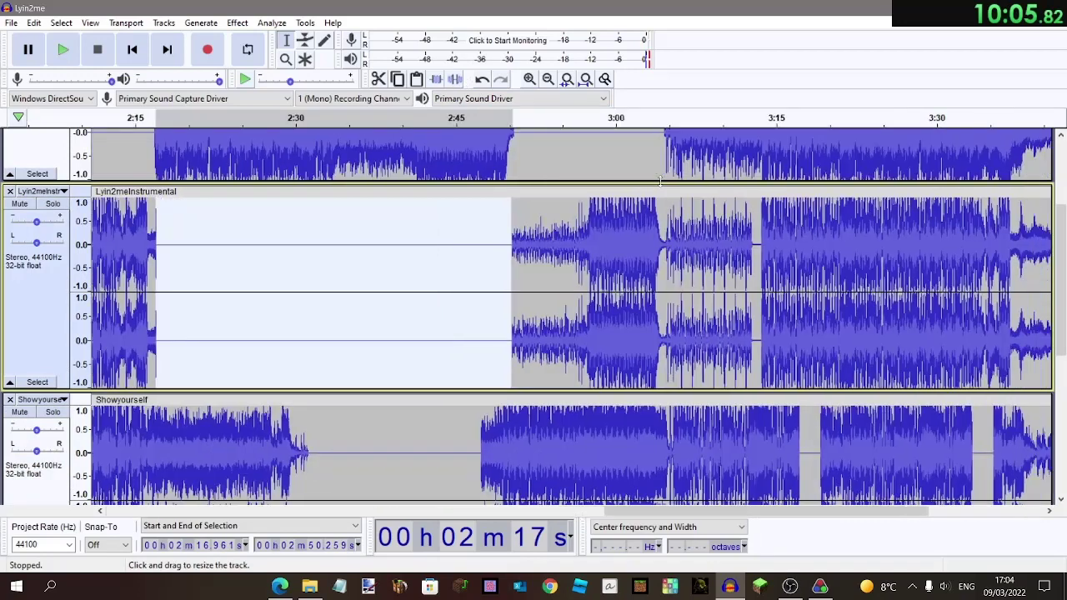
{"action": "left_click_drag", "start_coordinate": [456, 203], "coordinate": [1057, 225]}
{"action": "key", "text": "Delete"}
Silence ShowYourselfInstrumental from 2:47.628 to 3:16.865, alongside the Showyourself passage.
{"action": "scroll", "coordinate": [227, 340], "scroll_direction": "down", "scroll_amount": 4}
{"action": "left_click_drag", "start_coordinate": [254, 300], "coordinate": [564, 312]}
{"action": "key", "text": "ctrl+l"}
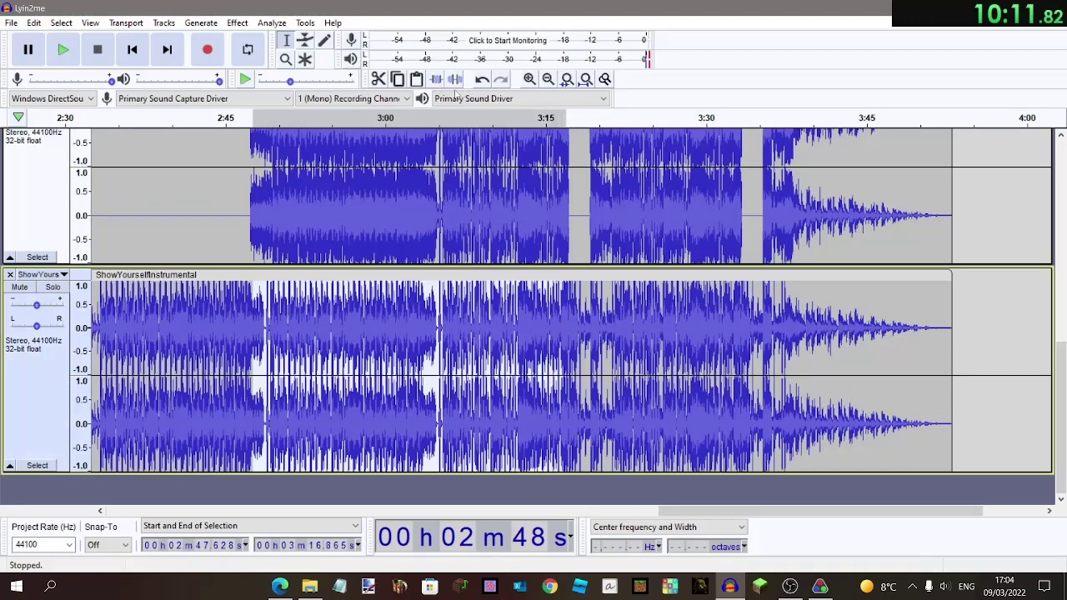
{"action": "left_click", "coordinate": [516, 213]}
Silence the short leftover in ShowYourselfInstrumental from 3:16.345 to about 3:17, where the Showyourself passage ends.
{"action": "scroll", "coordinate": [515, 213], "scroll_direction": "right", "scroll_amount": 7}
{"action": "scroll", "coordinate": [515, 214], "scroll_direction": "up", "scroll_amount": 1}
{"action": "scroll", "coordinate": [515, 214], "scroll_direction": "down", "scroll_amount": 1}
{"action": "scroll", "coordinate": [515, 213], "scroll_direction": "up", "scroll_amount": 2}
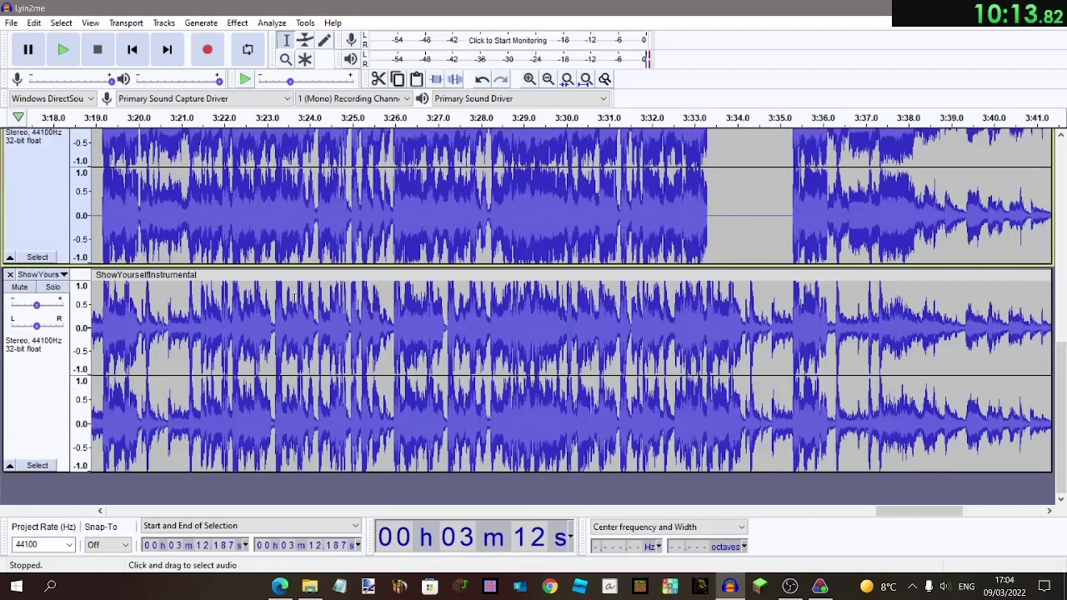
{"action": "scroll", "coordinate": [282, 301], "scroll_direction": "left", "scroll_amount": 8}
{"action": "left_click_drag", "start_coordinate": [300, 302], "coordinate": [329, 304]}
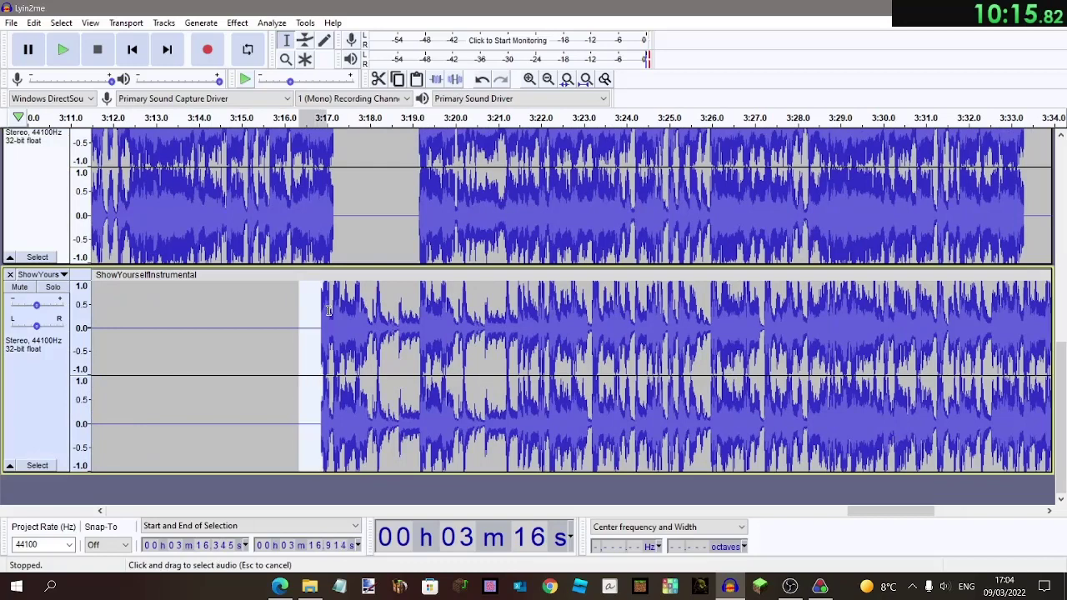
Silence ShowYourselfInstrumental from 3:19.204 to 3:33.157, between the two gaps in Showyourself.
{"action": "left_click_drag", "start_coordinate": [420, 288], "coordinate": [1042, 320]}
{"action": "left_click_drag", "start_coordinate": [932, 321], "coordinate": [893, 312]}
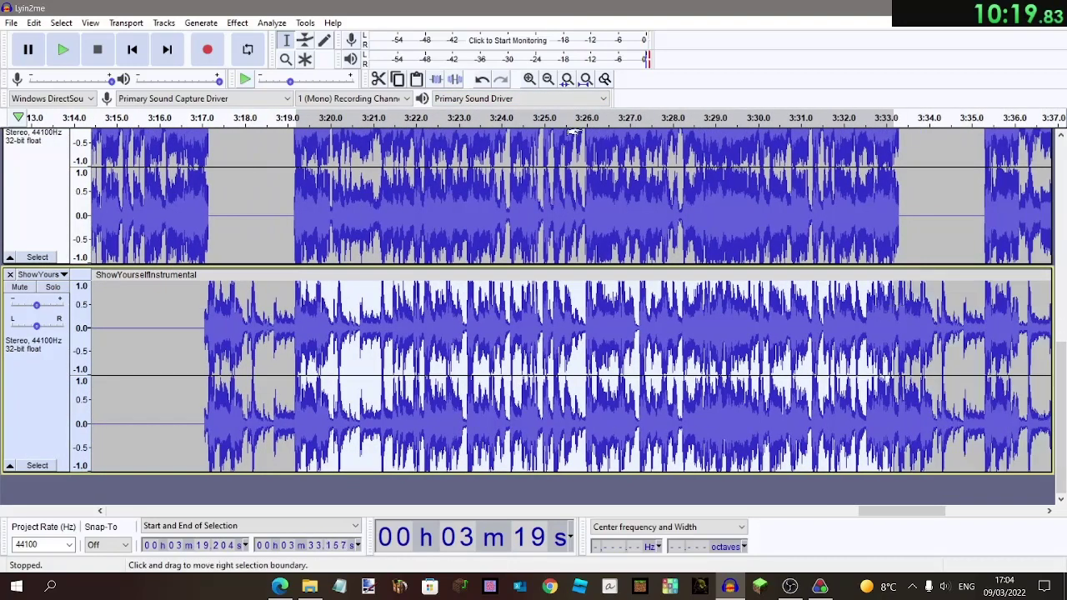
{"action": "left_click", "coordinate": [455, 79]}
Delete the end of ShowYourselfInstrumental from 3:35.398 onward.
{"action": "scroll", "coordinate": [742, 201], "scroll_direction": "right", "scroll_amount": 14}
{"action": "scroll", "coordinate": [742, 201], "scroll_direction": "right", "scroll_amount": 1}
{"action": "left_click_drag", "start_coordinate": [404, 287], "coordinate": [1066, 348]}
{"action": "key", "text": "Delete"}
Export the mashup as an MP3 named lyin2yourselfbutspeedranagain in the Audio folder.
{"action": "scroll", "coordinate": [642, 322], "scroll_direction": "up", "scroll_amount": 13}
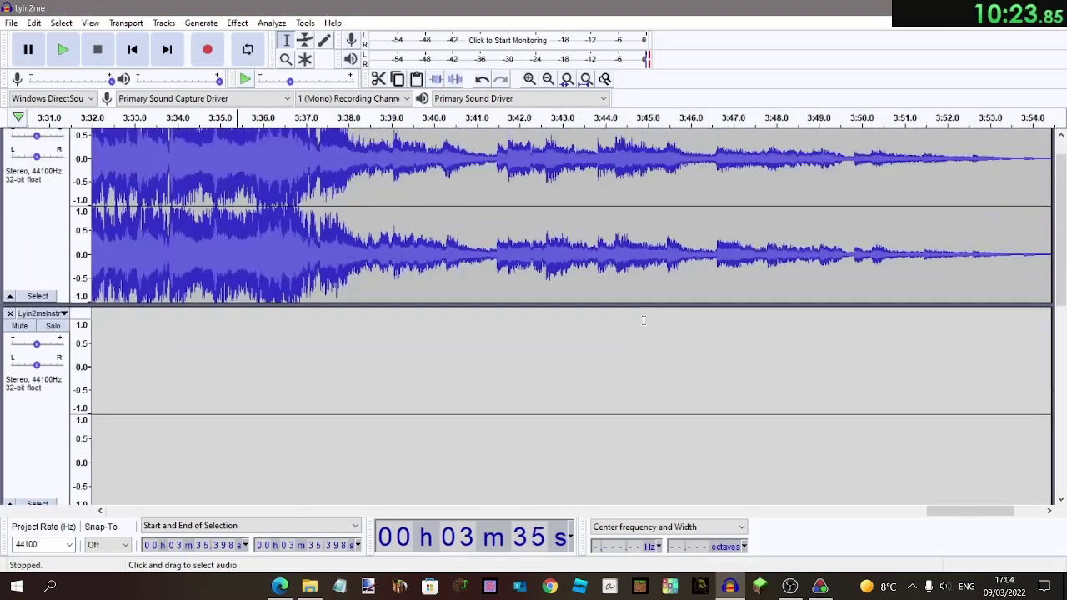
{"action": "scroll", "coordinate": [645, 320], "scroll_direction": "down", "scroll_amount": 4}
{"action": "left_click", "coordinate": [11, 23]}
{"action": "mouse_move", "coordinate": [25, 126]}
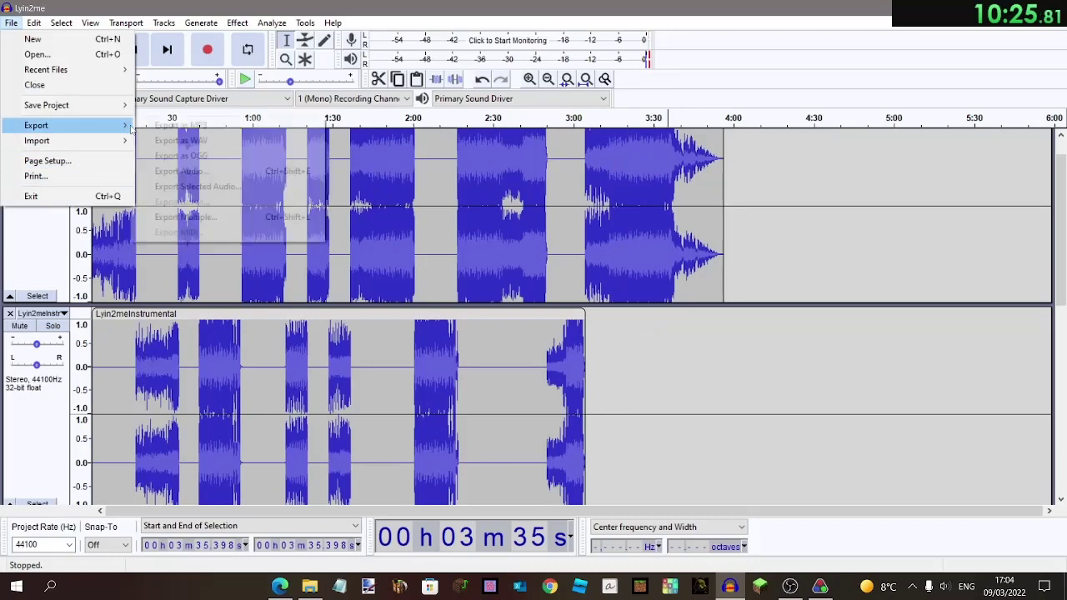
{"action": "left_click", "coordinate": [157, 137]}
{"action": "type", "text": "l"}
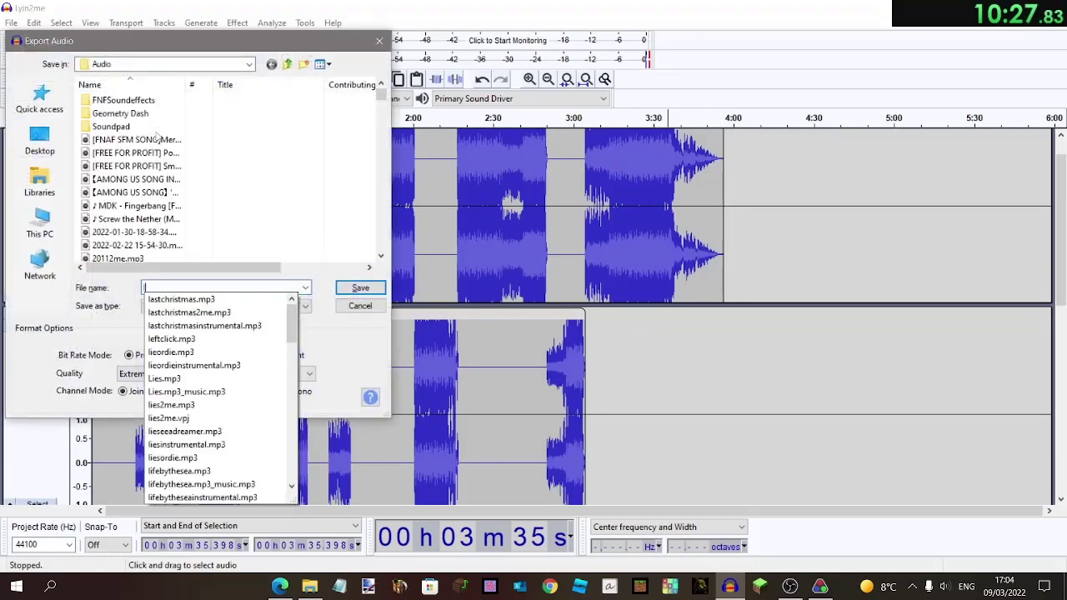
{"action": "type", "text": "yin2yourselfbut"}
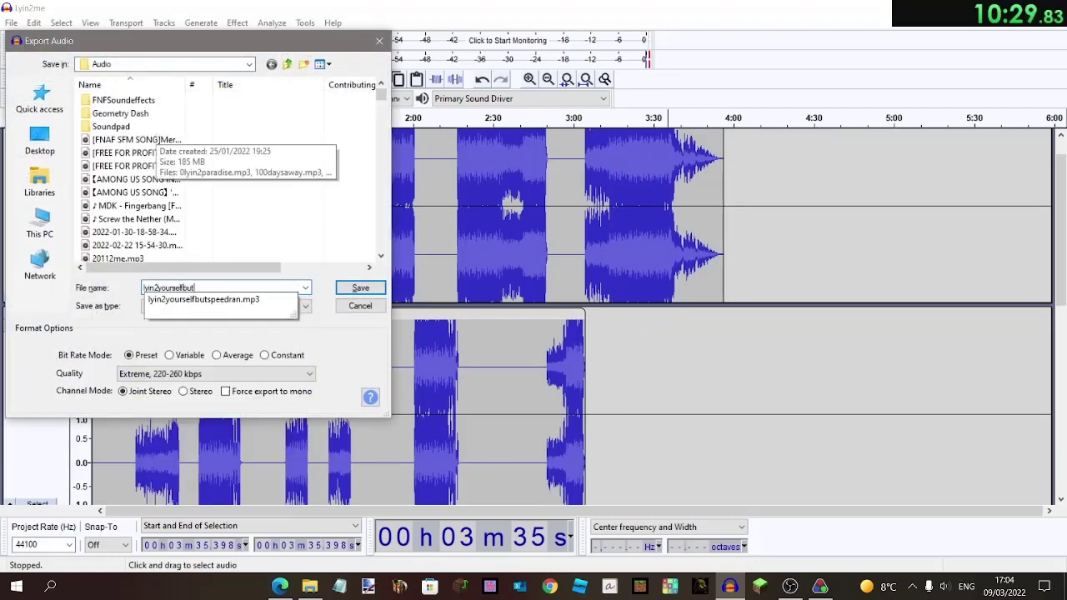
{"action": "type", "text": "speedranagain"}
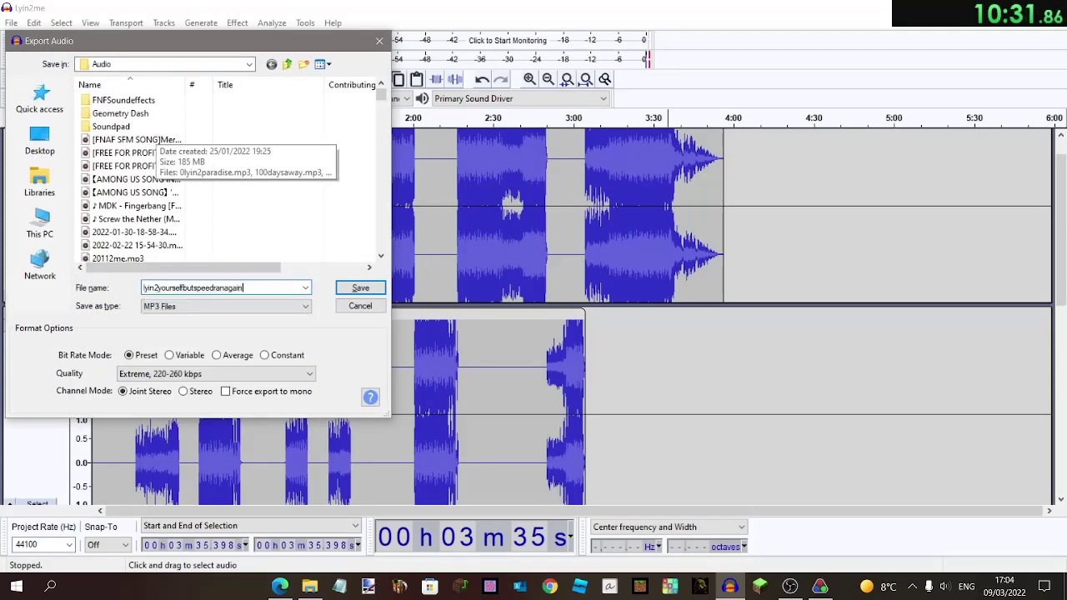
{"action": "key", "text": "Return"}
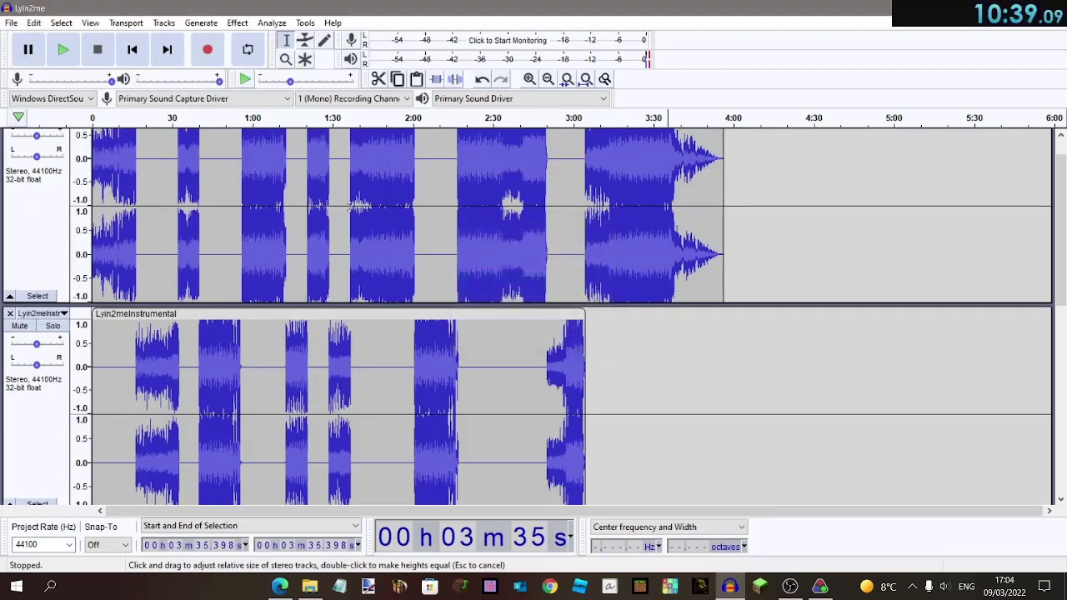
{"action": "scroll", "coordinate": [357, 206], "scroll_direction": "up", "scroll_amount": 2}
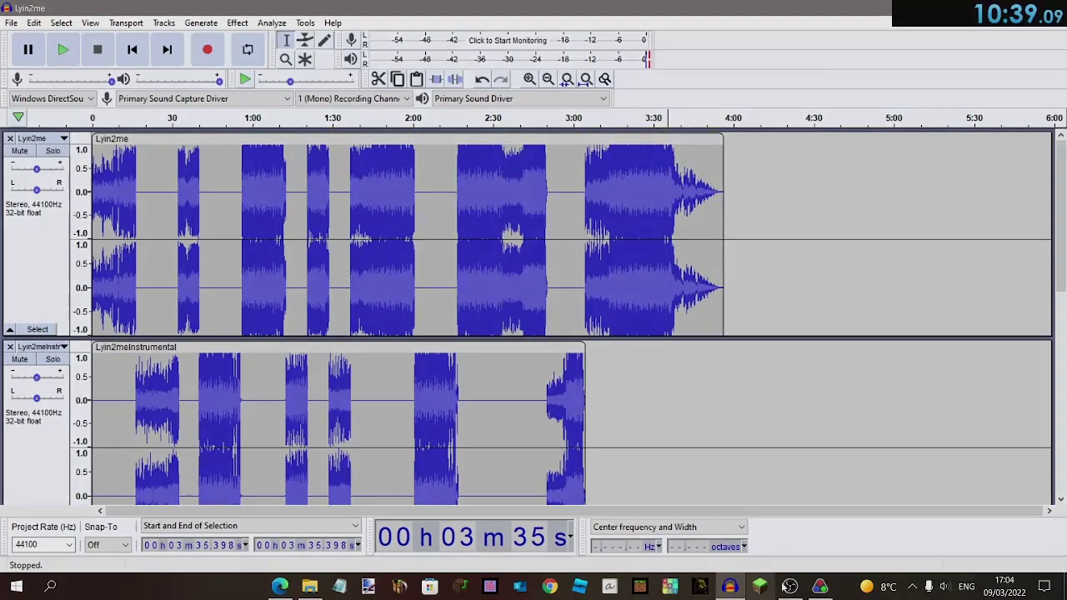
{"action": "left_click", "coordinate": [788, 586]}
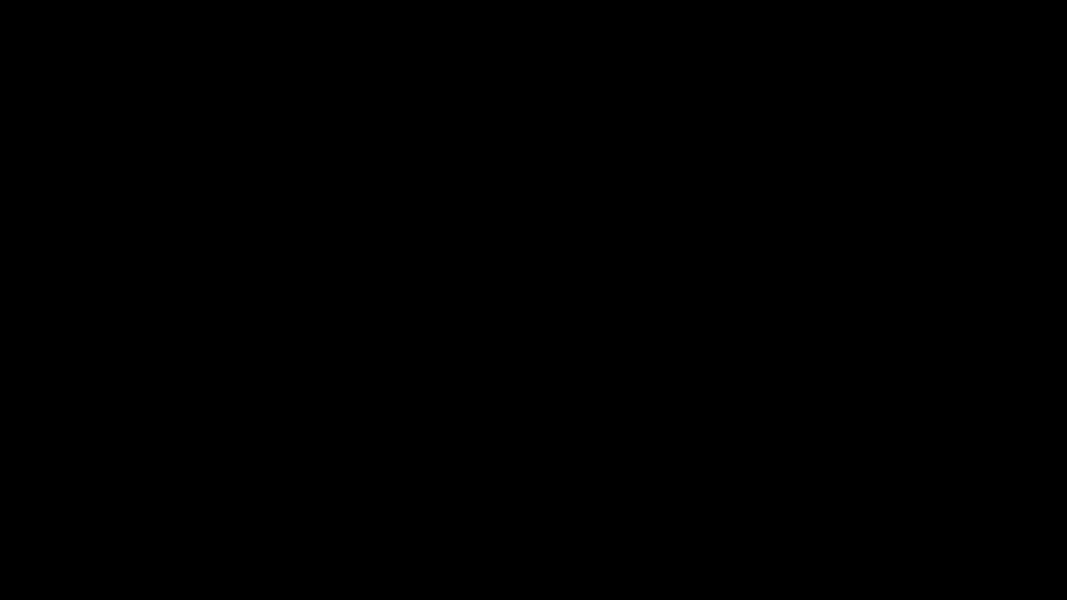